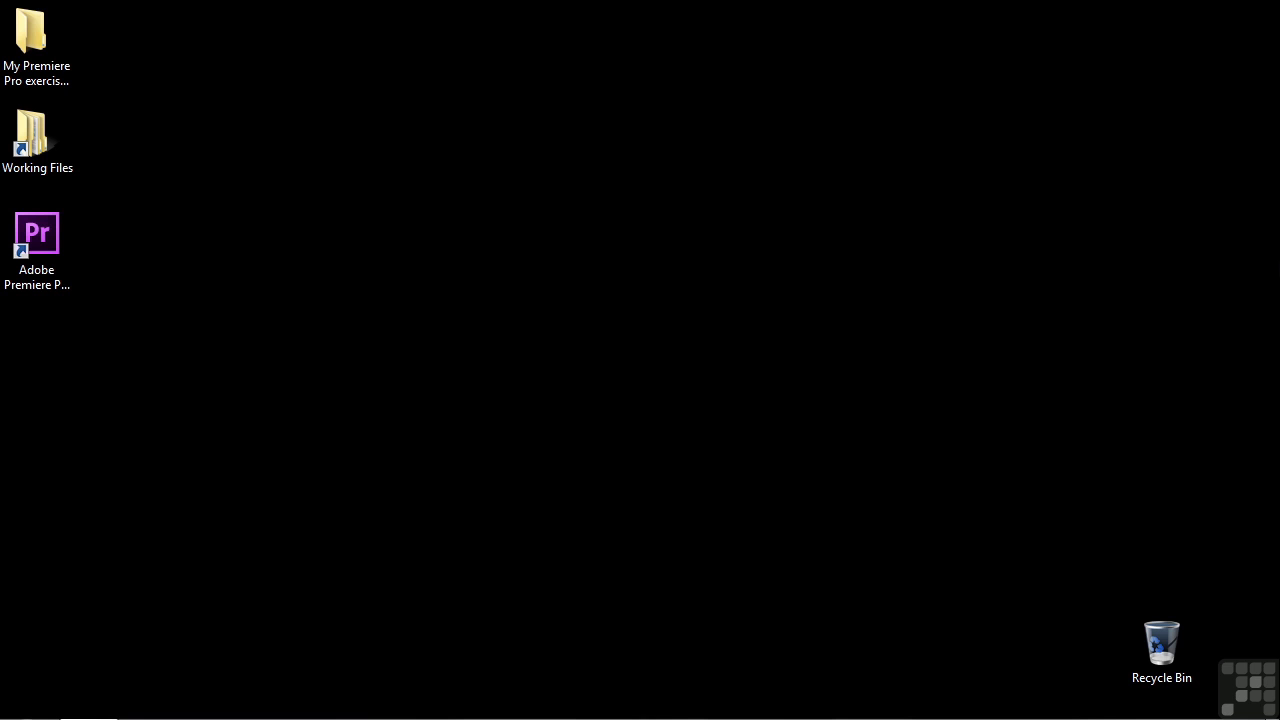
Open 0701-cutaways.prproj from Working Files > projects in Windows Explorer.
double_click(31, 135)
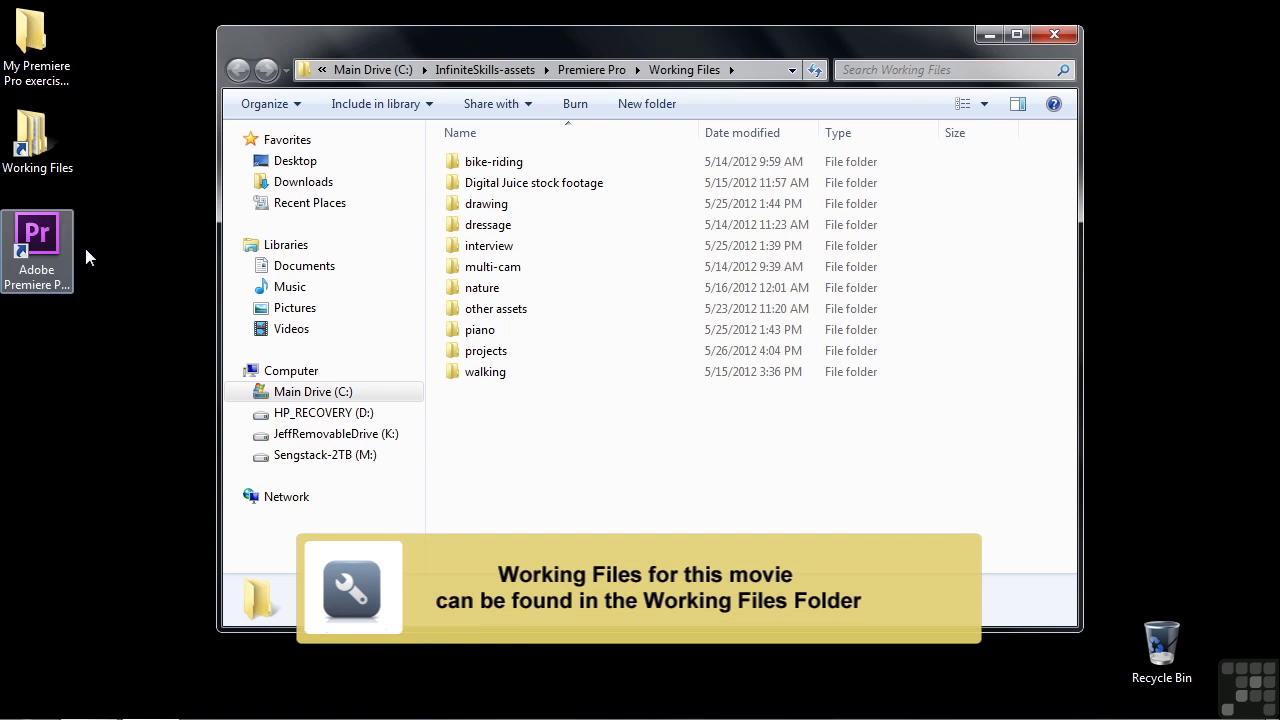
double_click(452, 351)
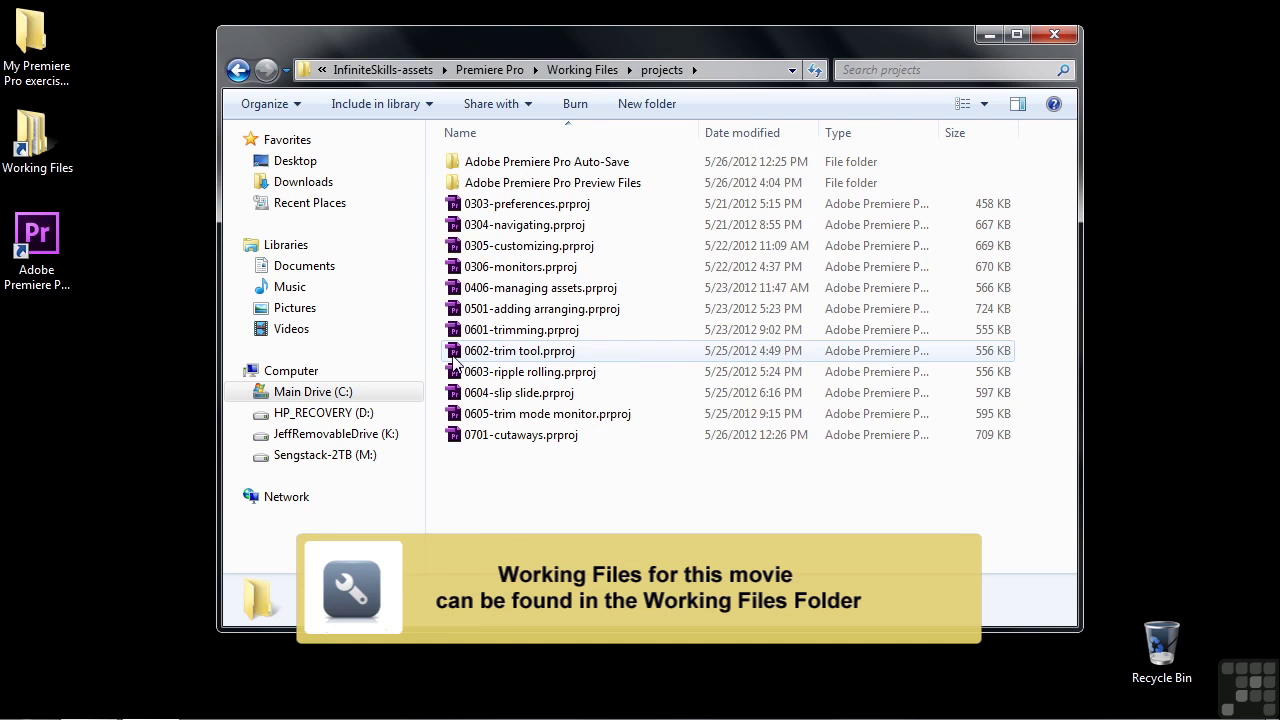
double_click(450, 435)
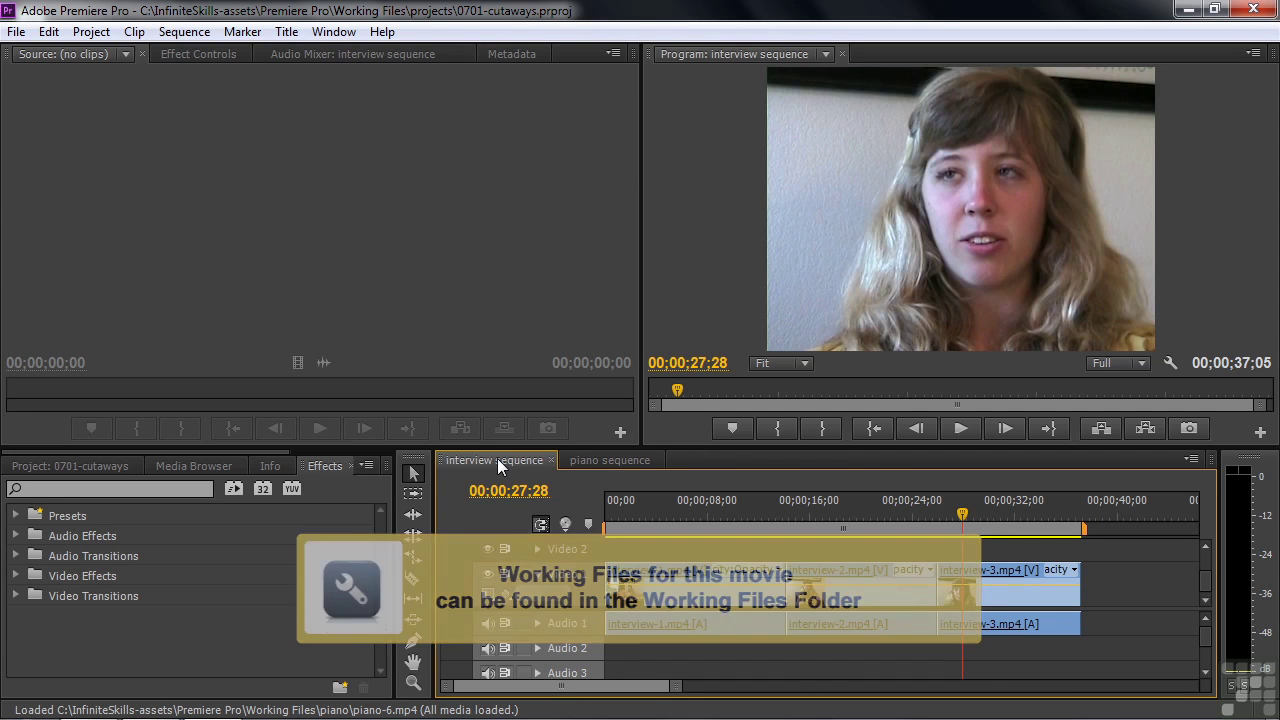
click(605, 461)
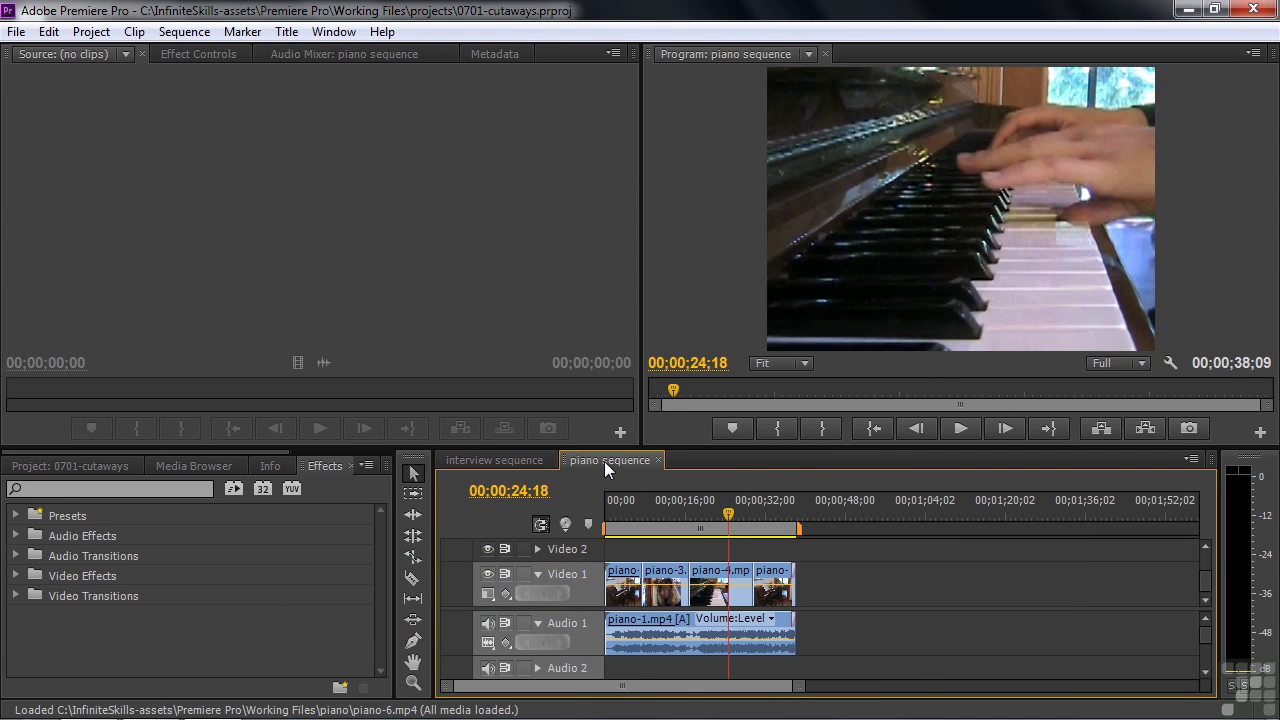
click(510, 459)
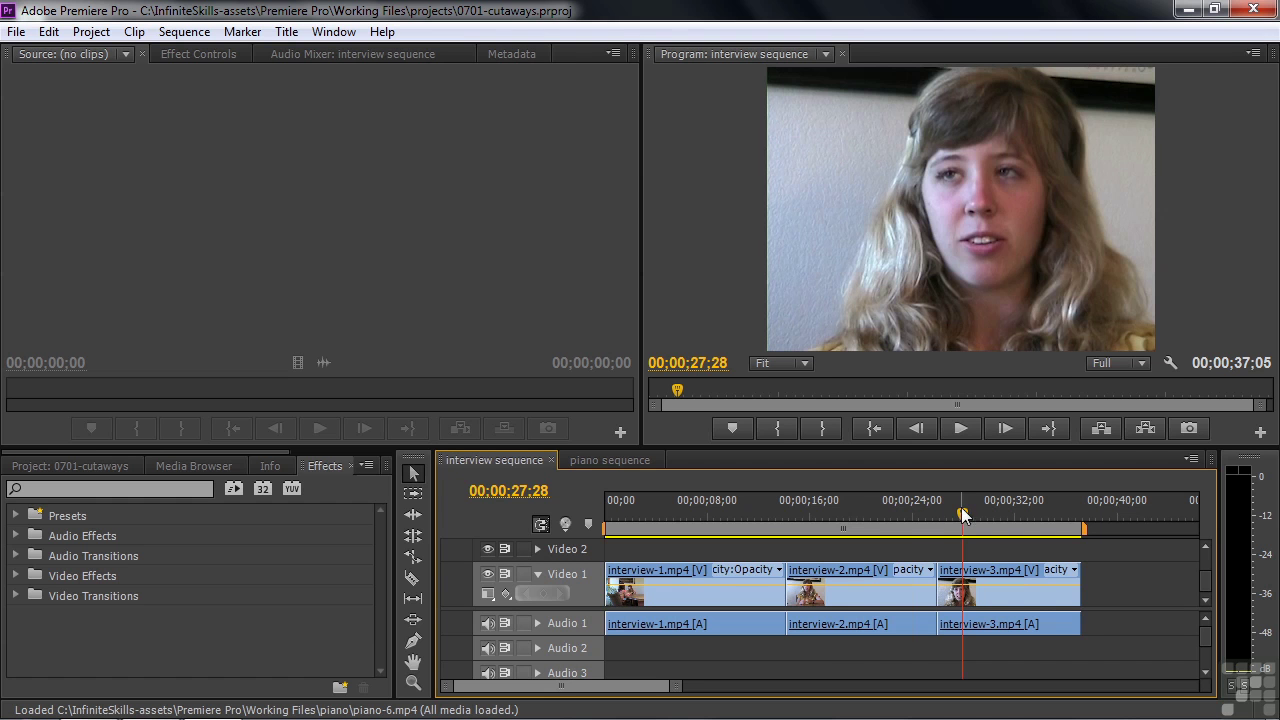
drag(962, 514, 859, 514)
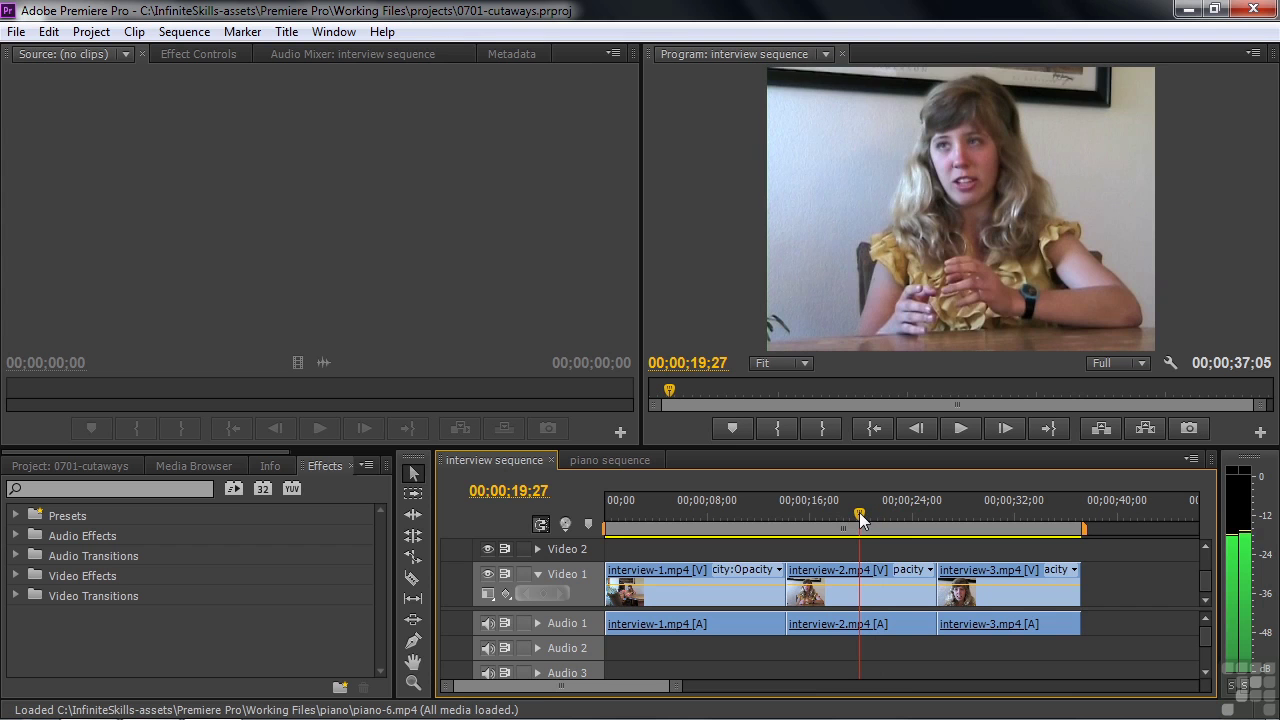
drag(859, 512, 901, 529)
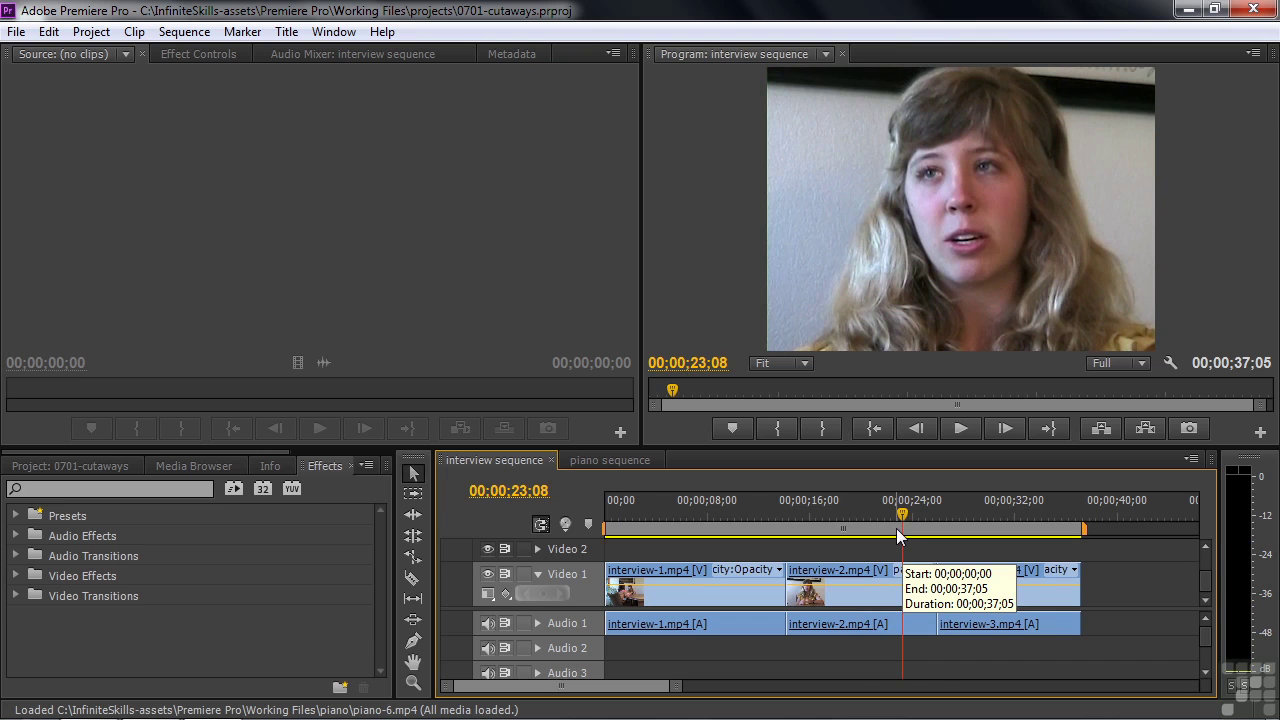
drag(904, 510, 924, 511)
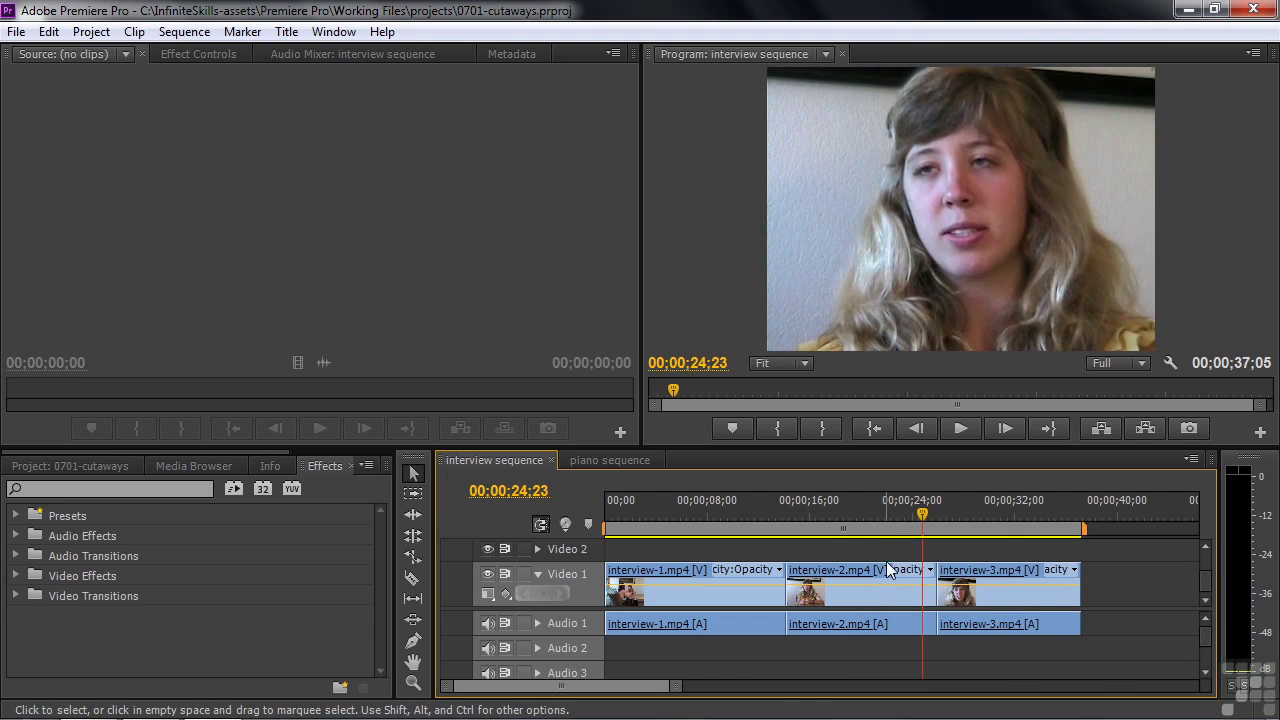
key(space)
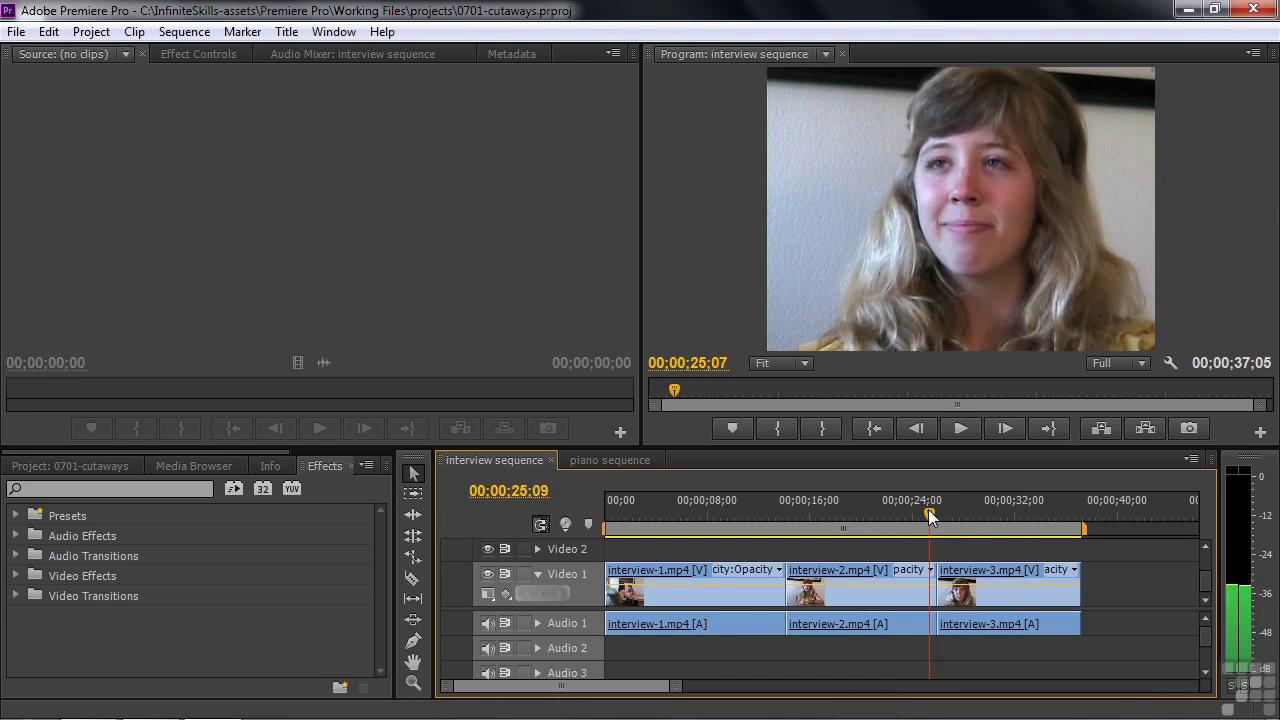
key(space)
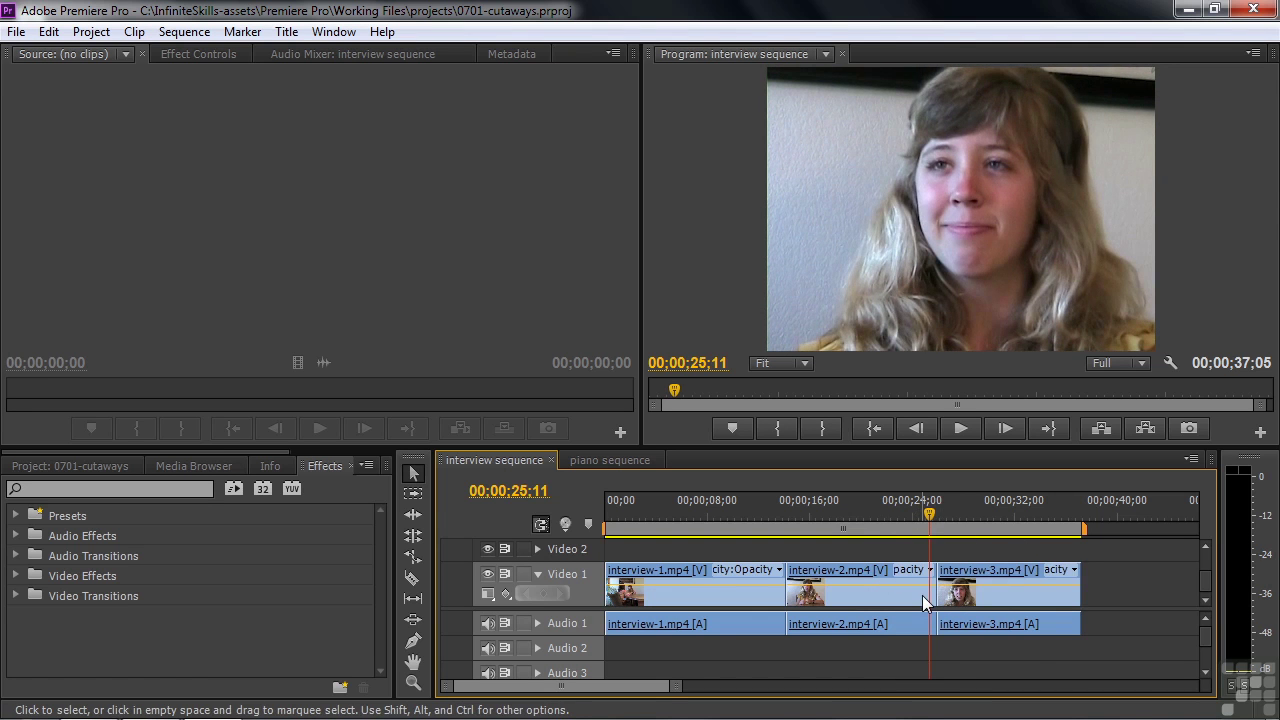
key(space)
key(space)
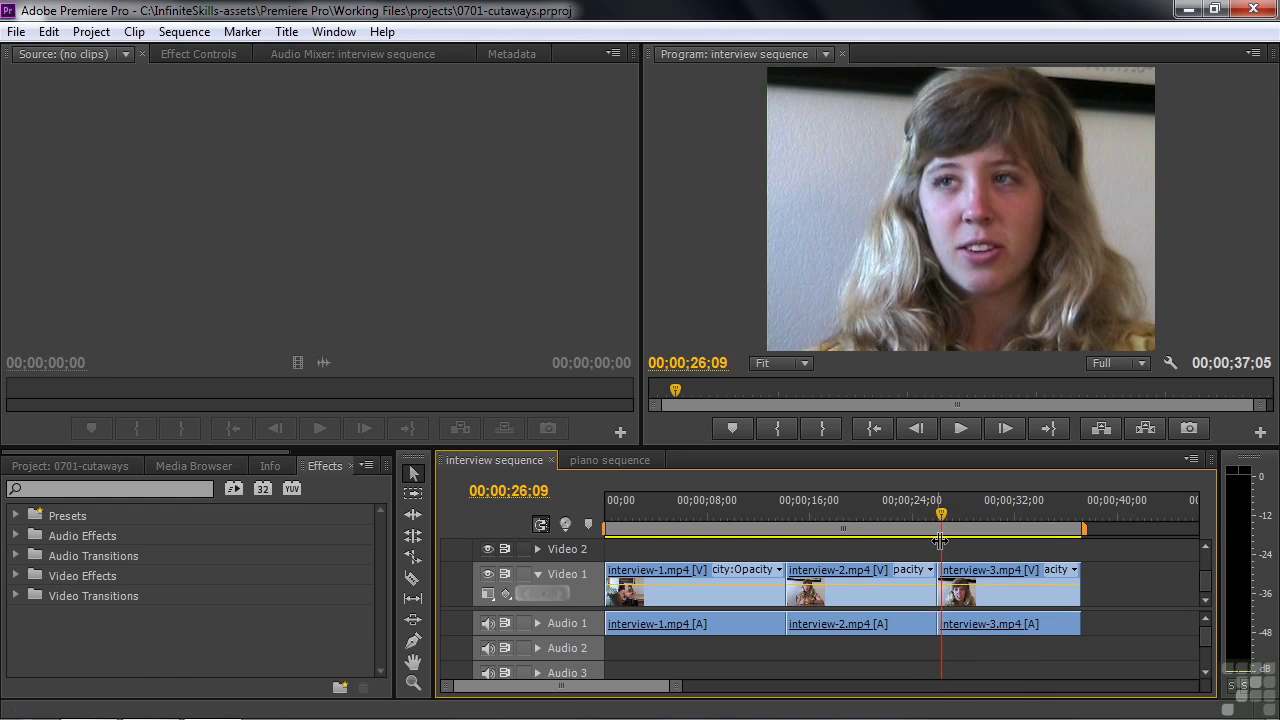
click(945, 511)
drag(944, 525, 923, 539)
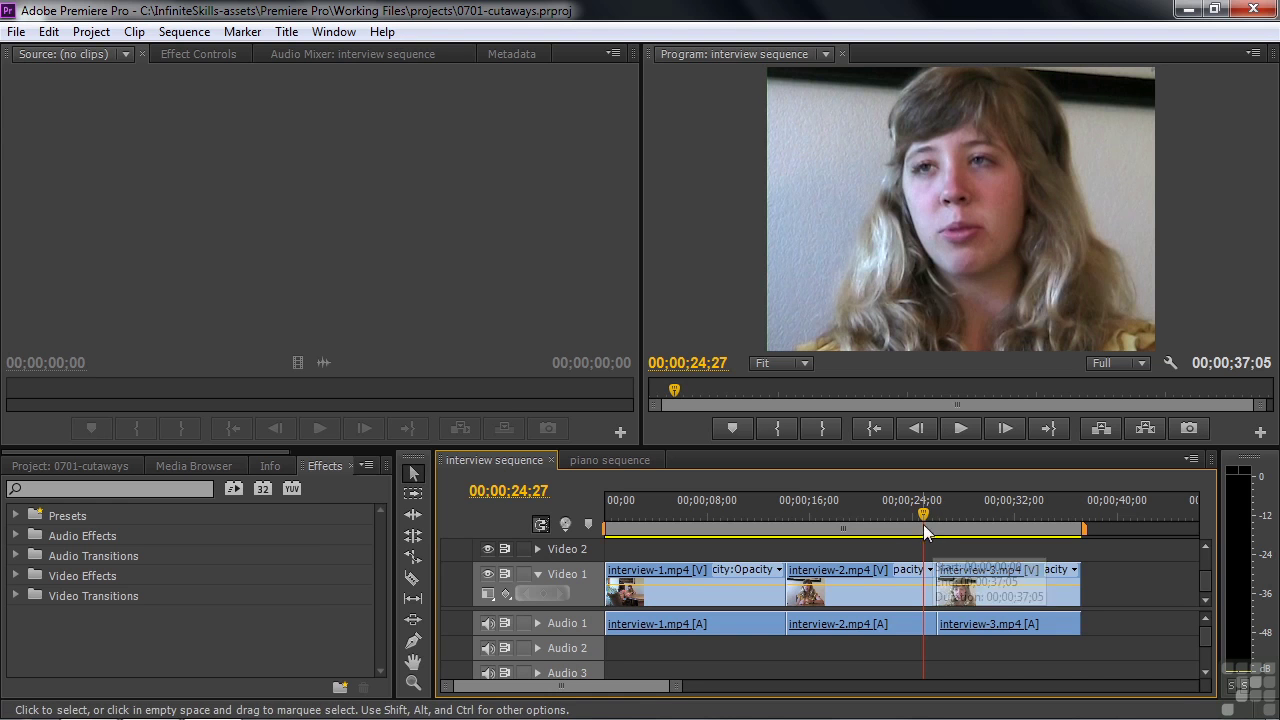
key(j)
key(l)
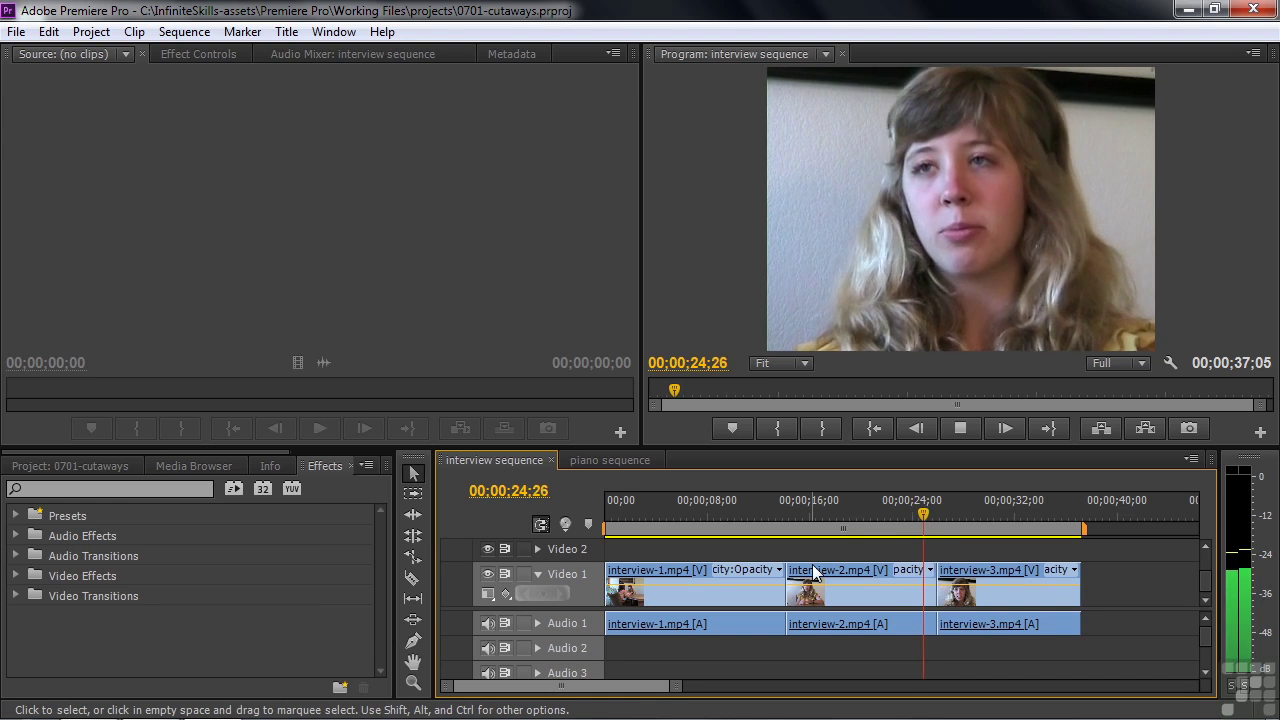
key(k)
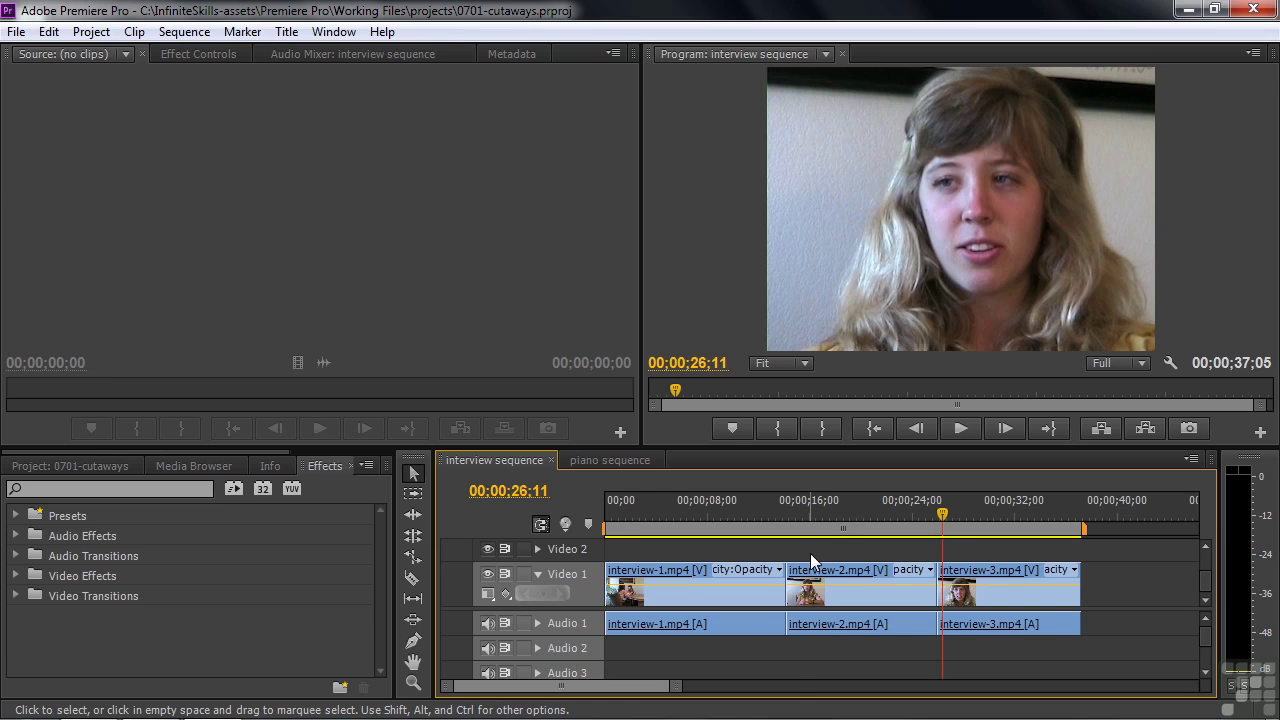
click(632, 462)
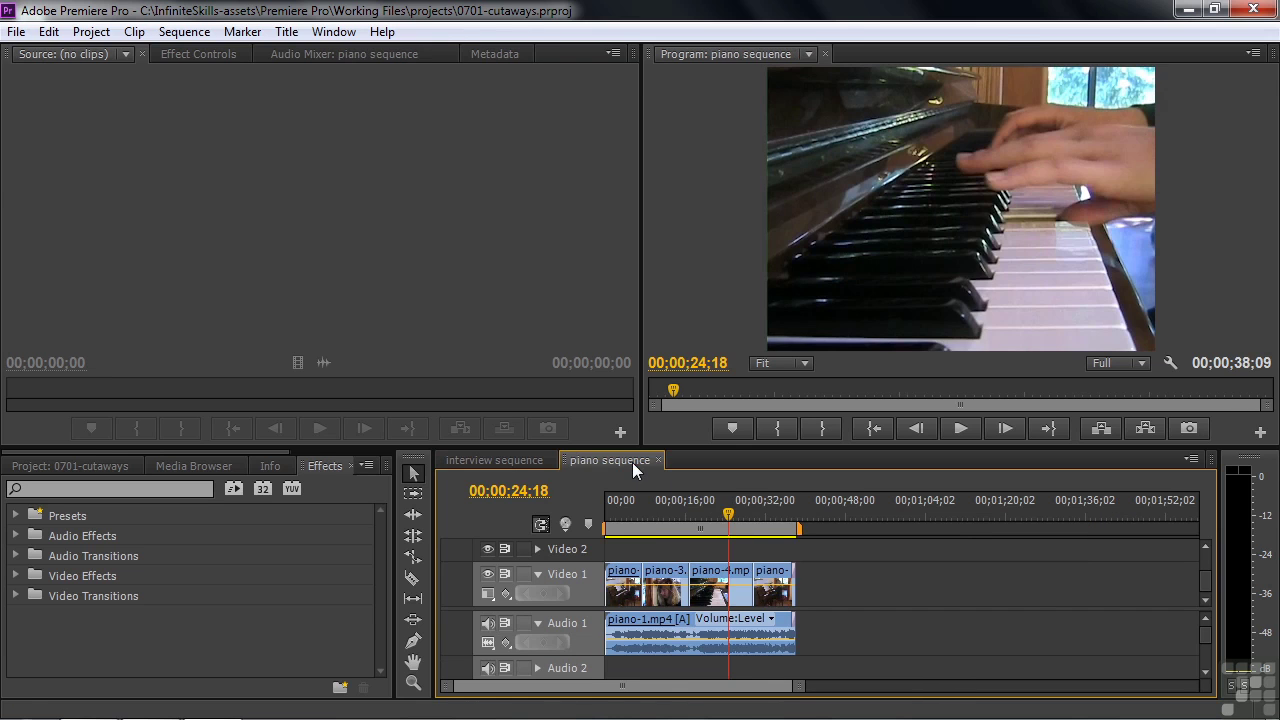
Scrub the piano sequence between about 21 and 23 seconds to view the hands on the keys.
drag(728, 514, 719, 519)
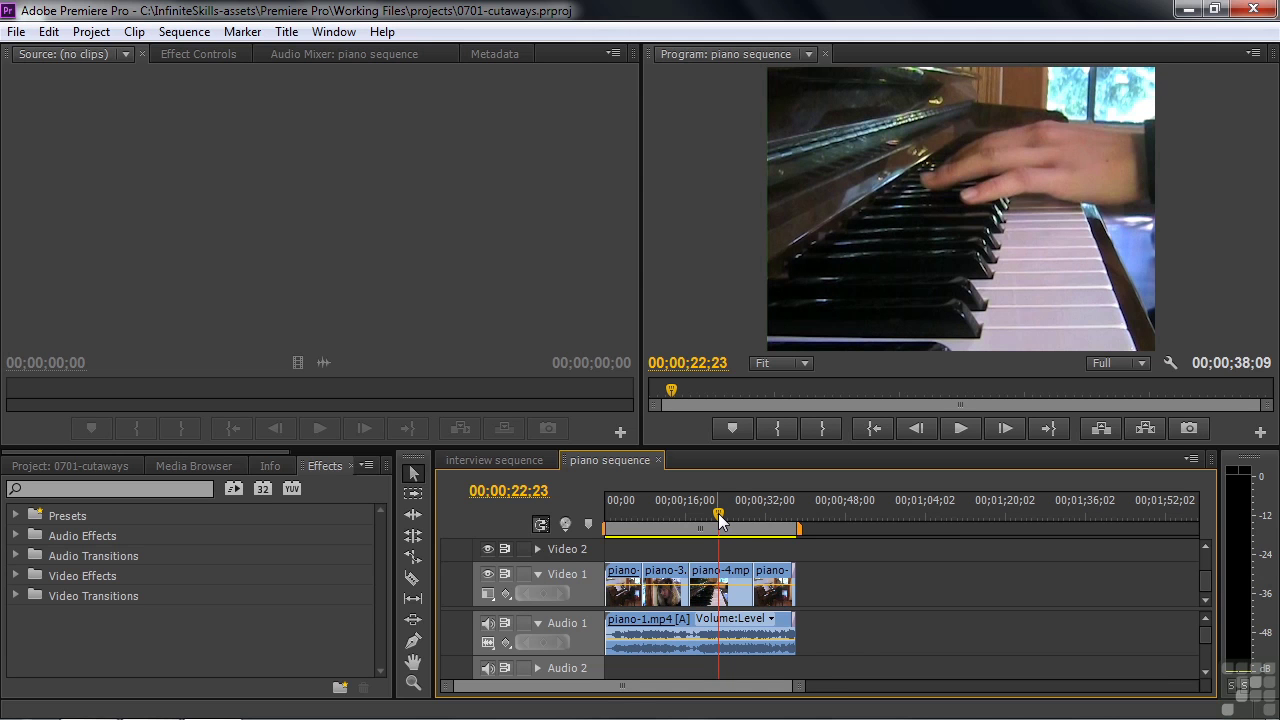
drag(718, 518, 727, 526)
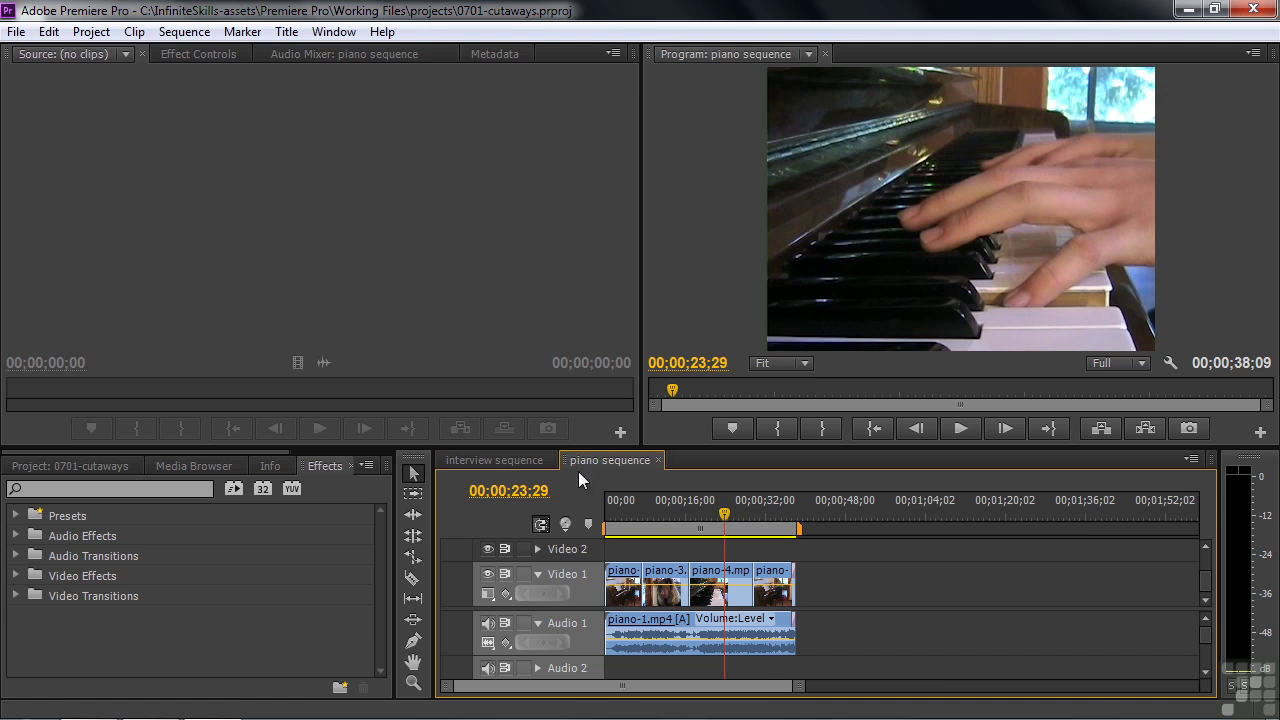
Return to the interview sequence, review the flaw around 19–22 seconds, and show the interview and piano bins.
click(525, 457)
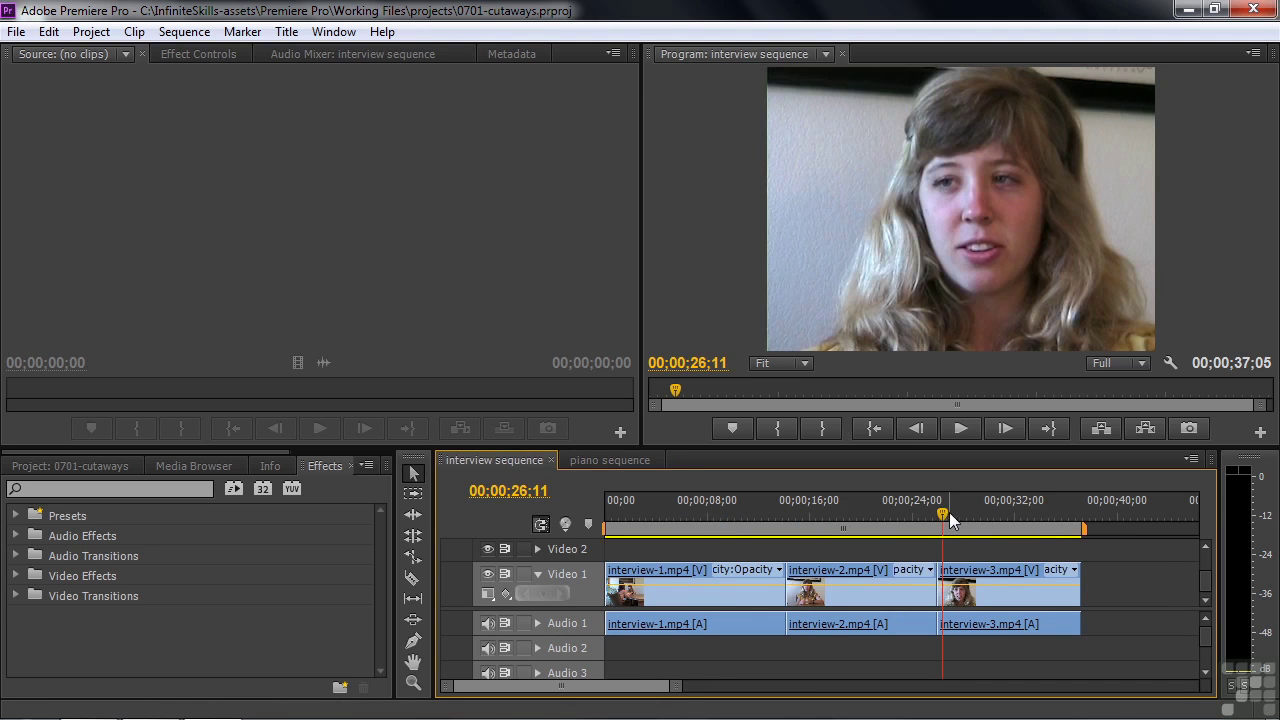
drag(947, 513, 854, 527)
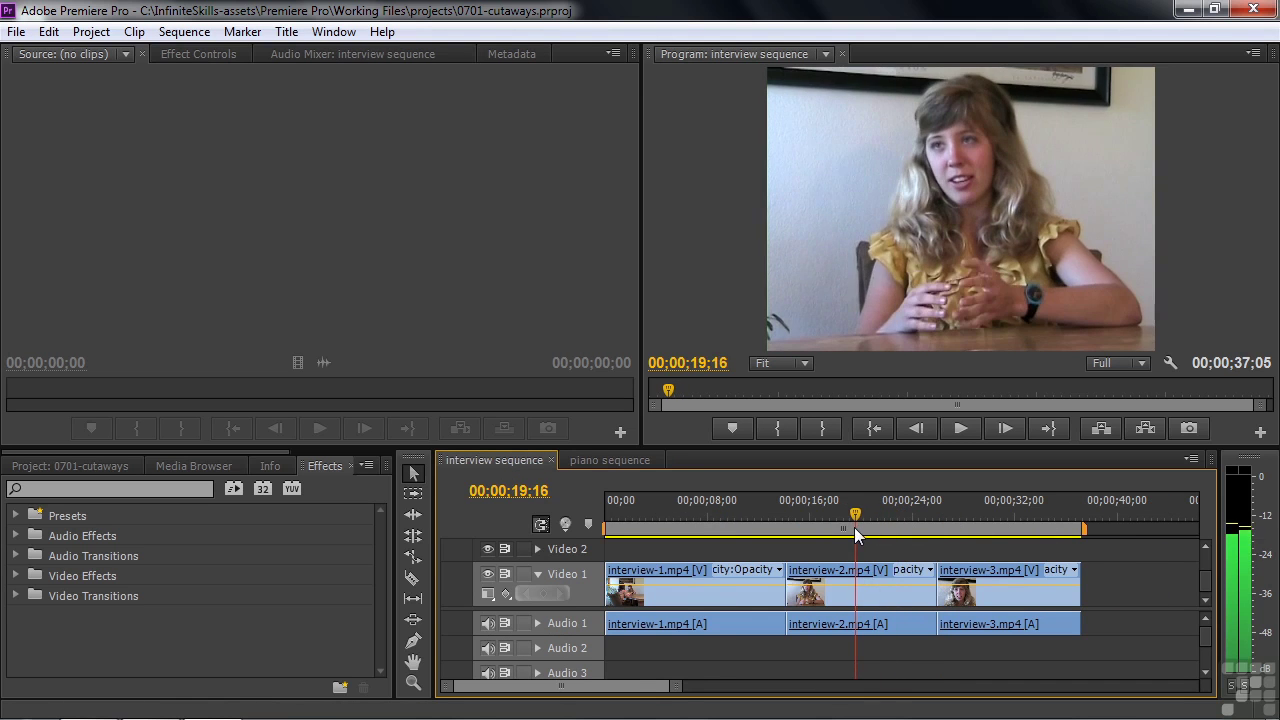
key(space)
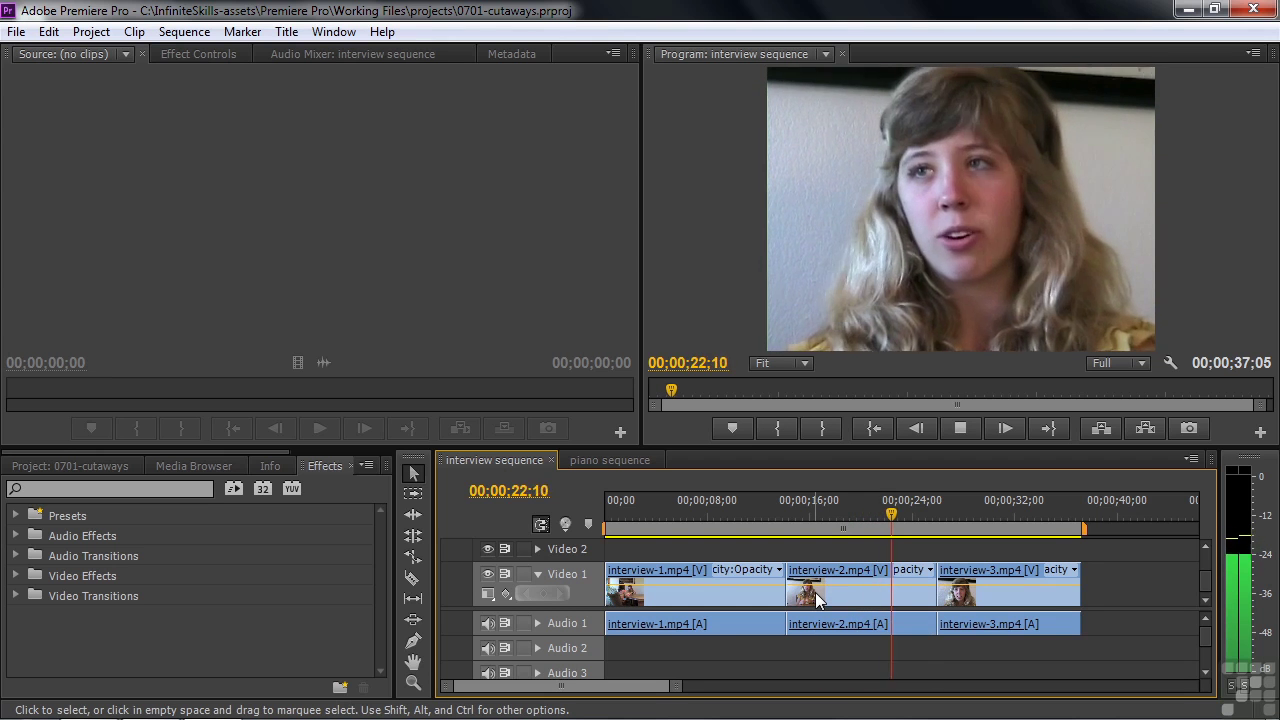
key(space)
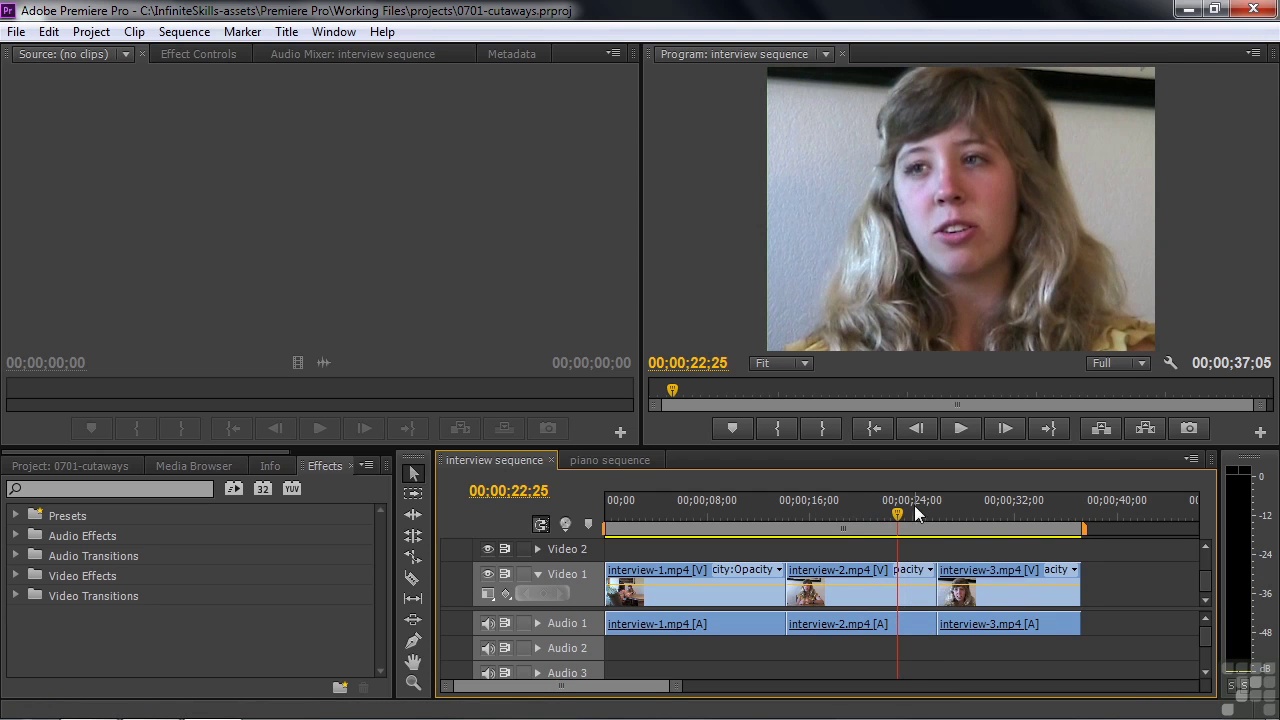
mouse_move(892, 515)
mouse_down()
mouse_move(865, 521)
mouse_move(897, 537)
mouse_up()
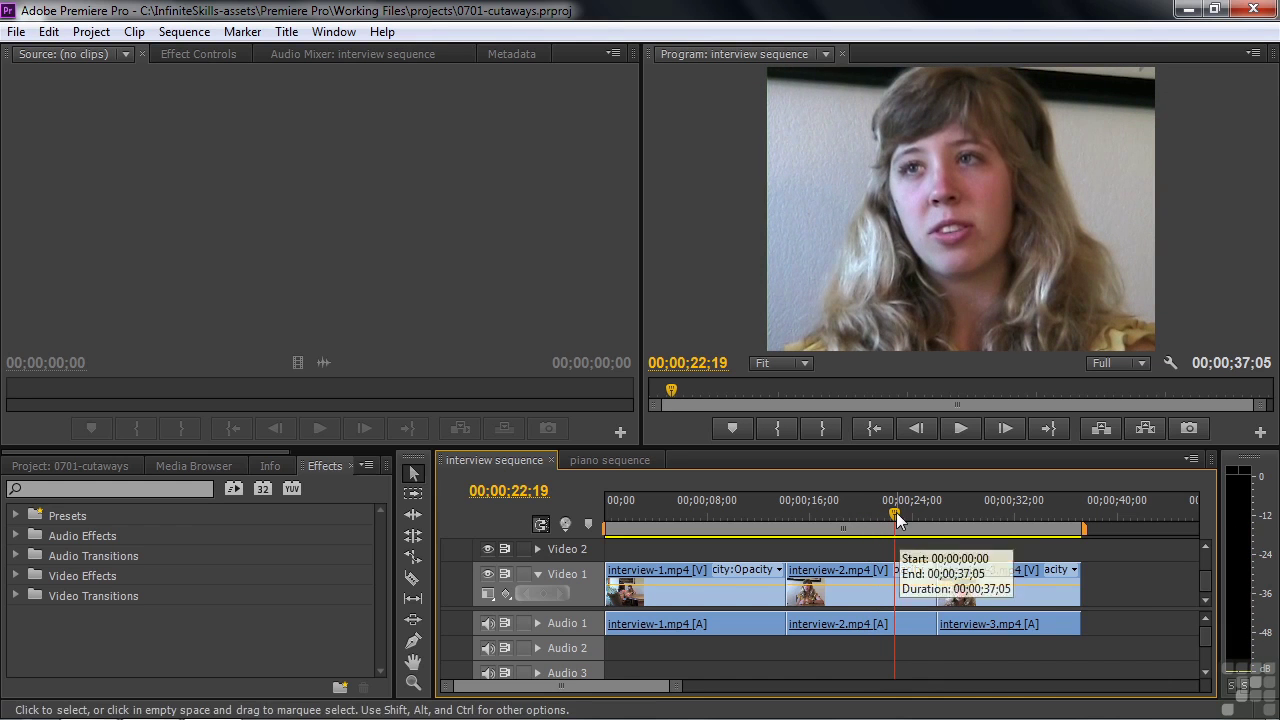
drag(897, 516, 863, 527)
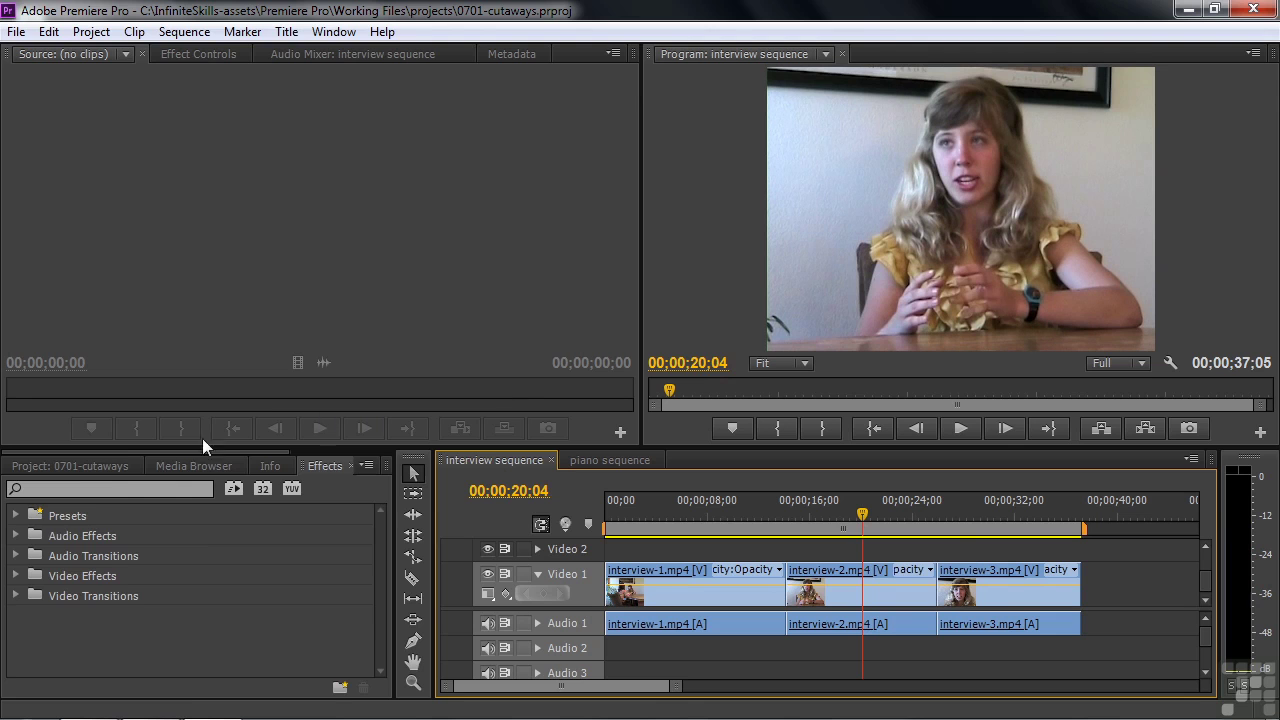
click(103, 467)
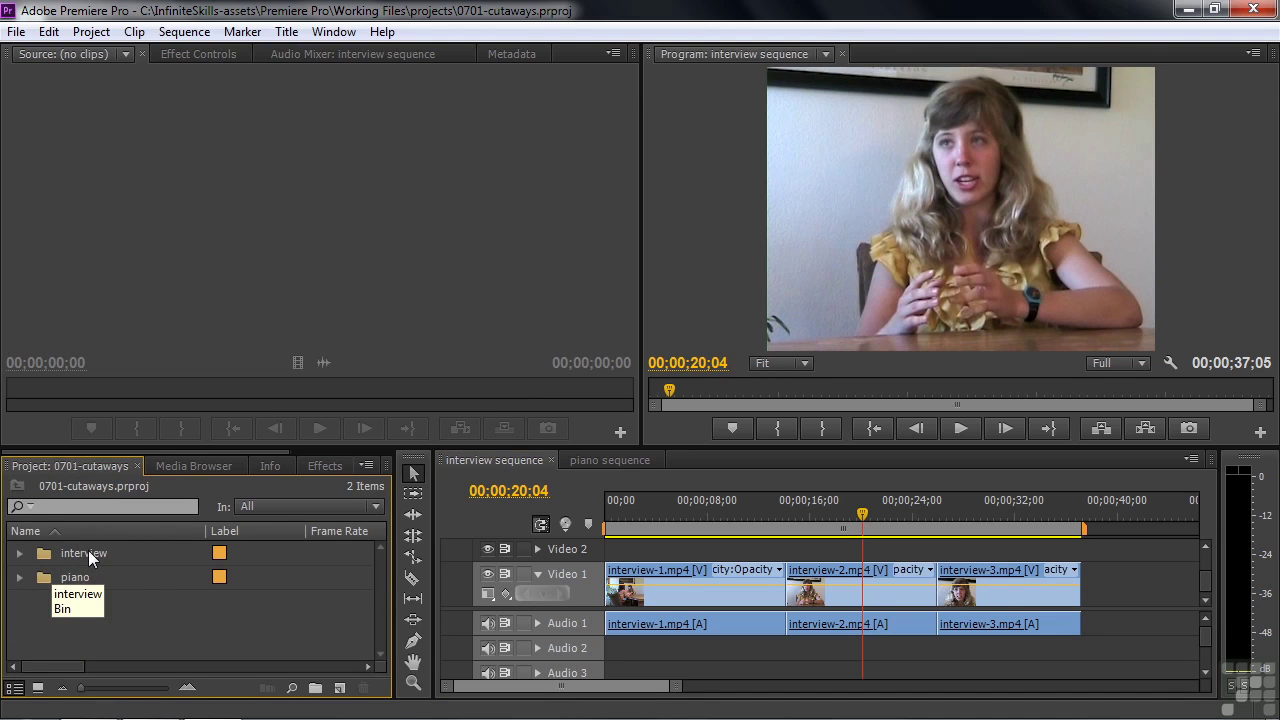
Open the interview bin in Icon View and play the interview sequence from the start to about 6 seconds.
click(39, 688)
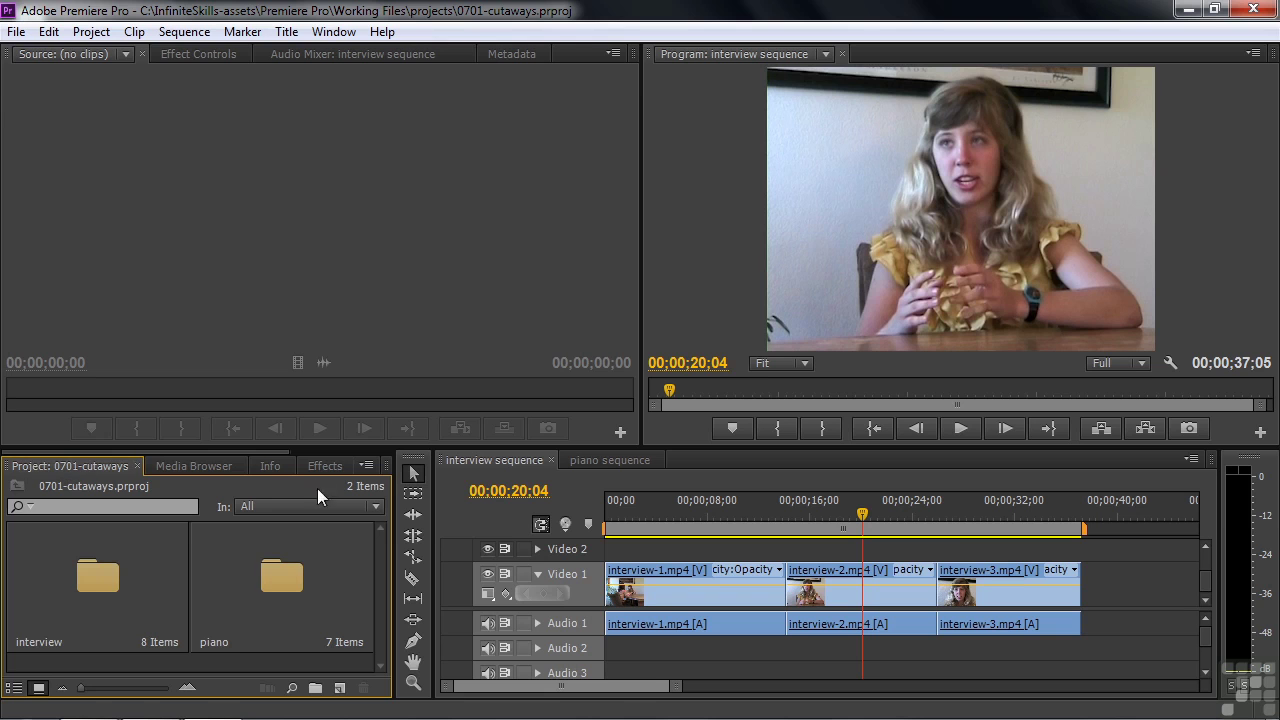
double_click(102, 581)
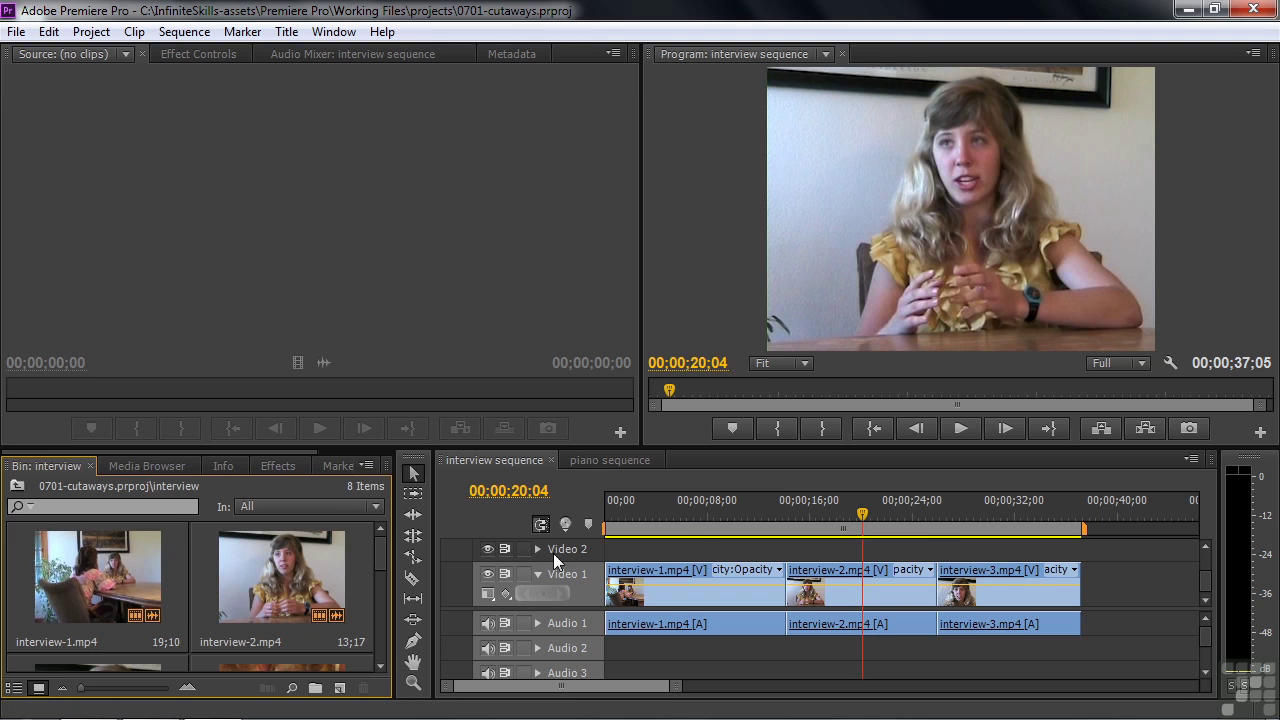
drag(859, 512, 664, 516)
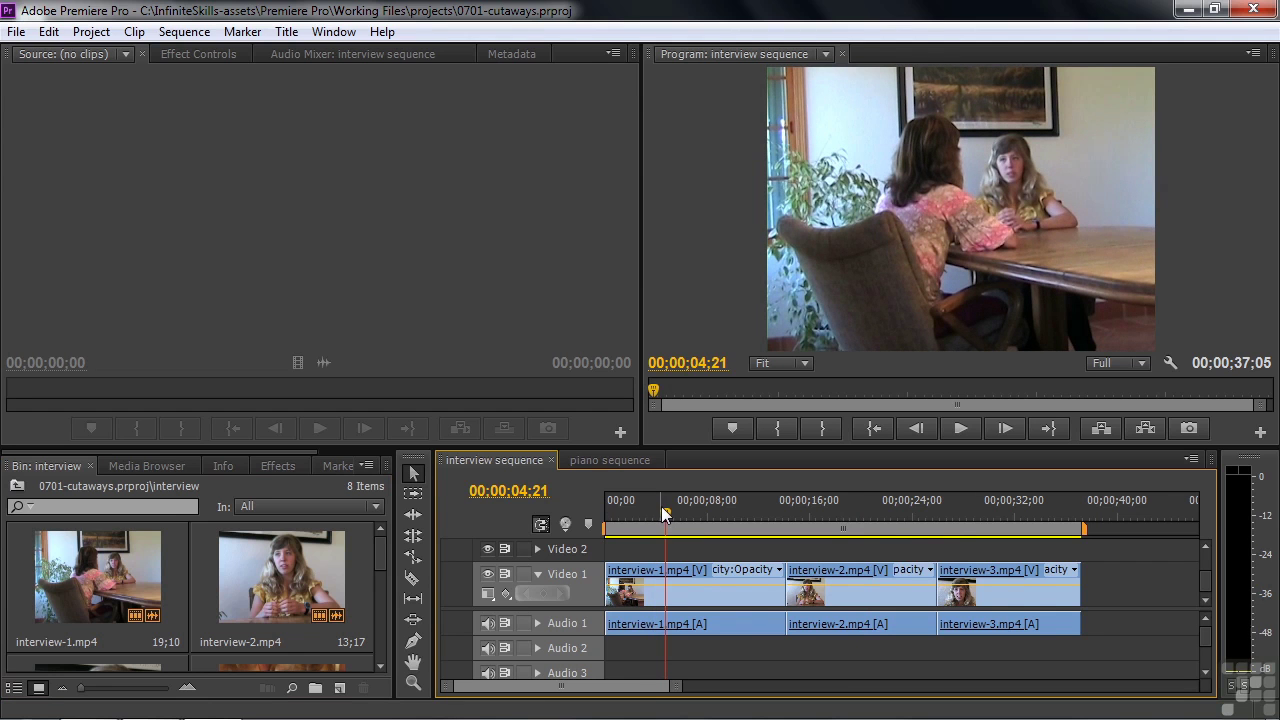
key(space)
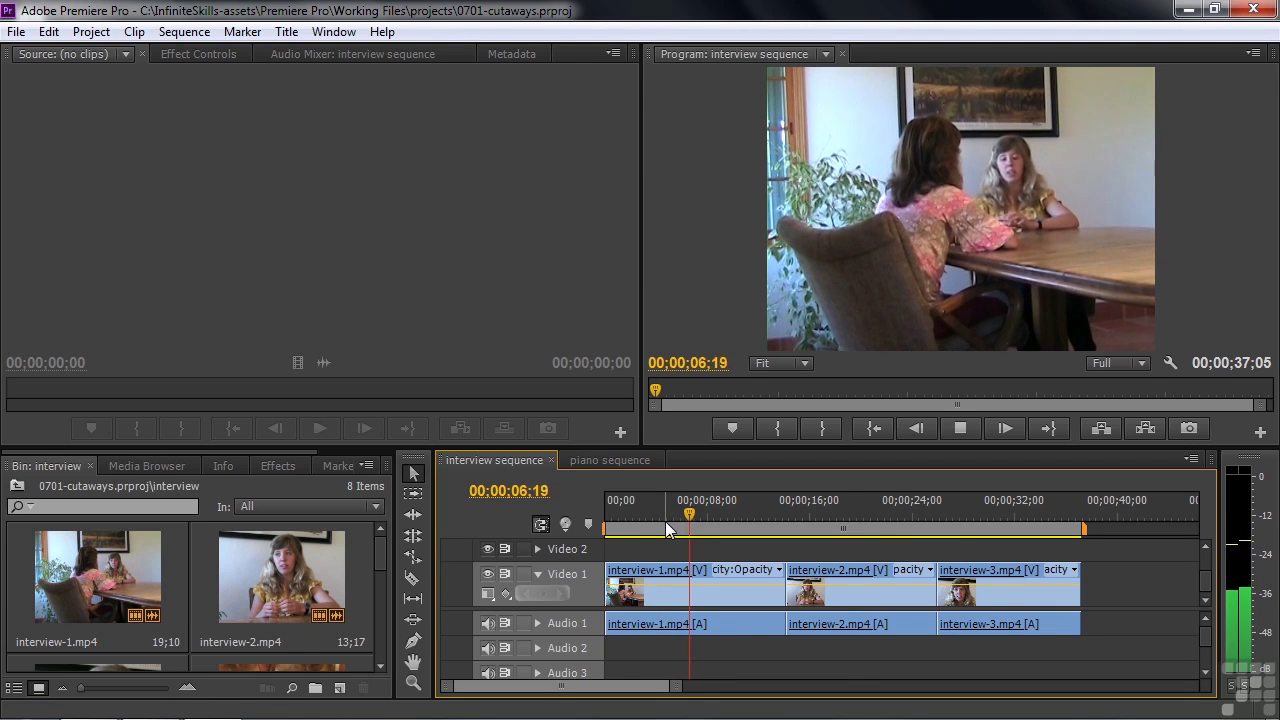
key(space)
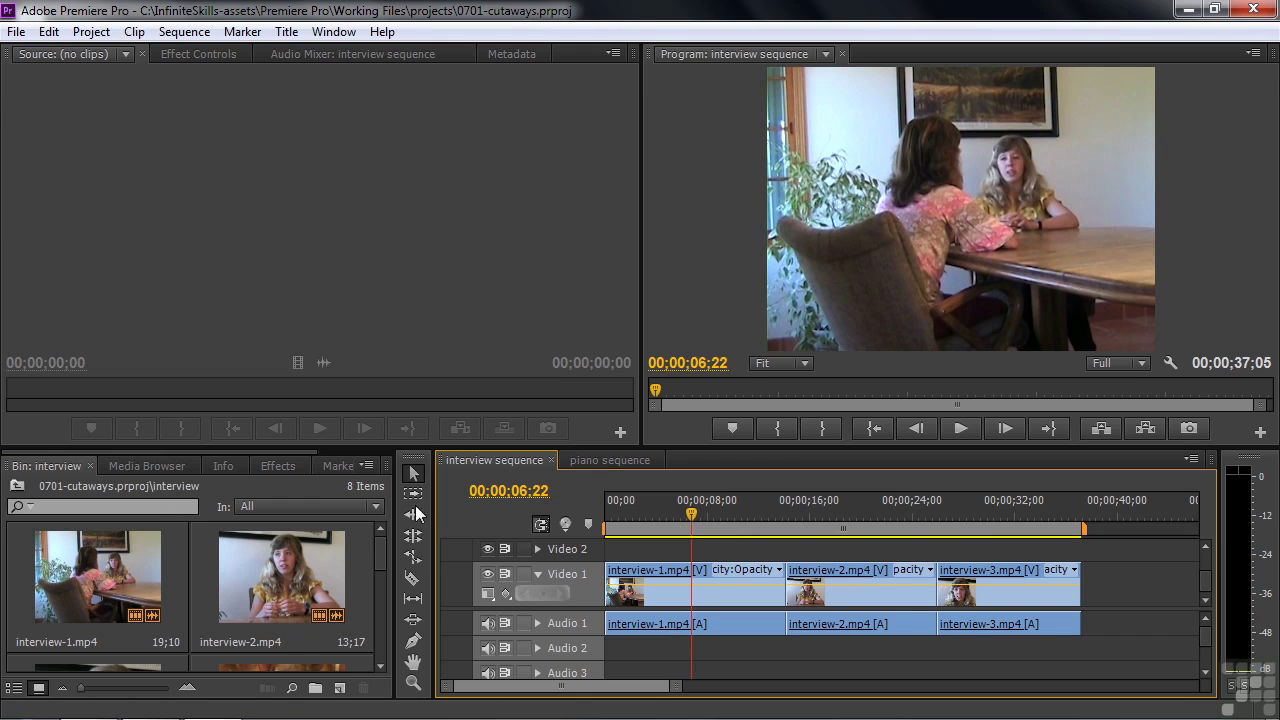
drag(377, 550, 377, 573)
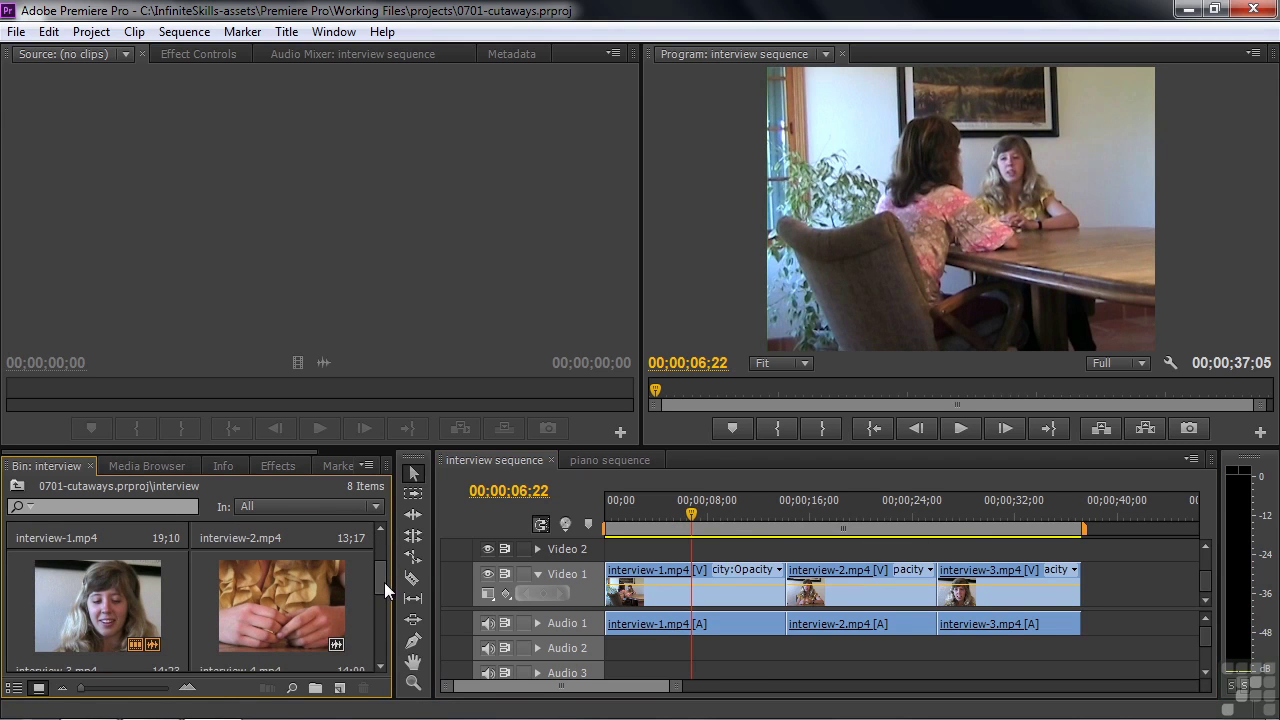
scroll(384, 585, down, 1)
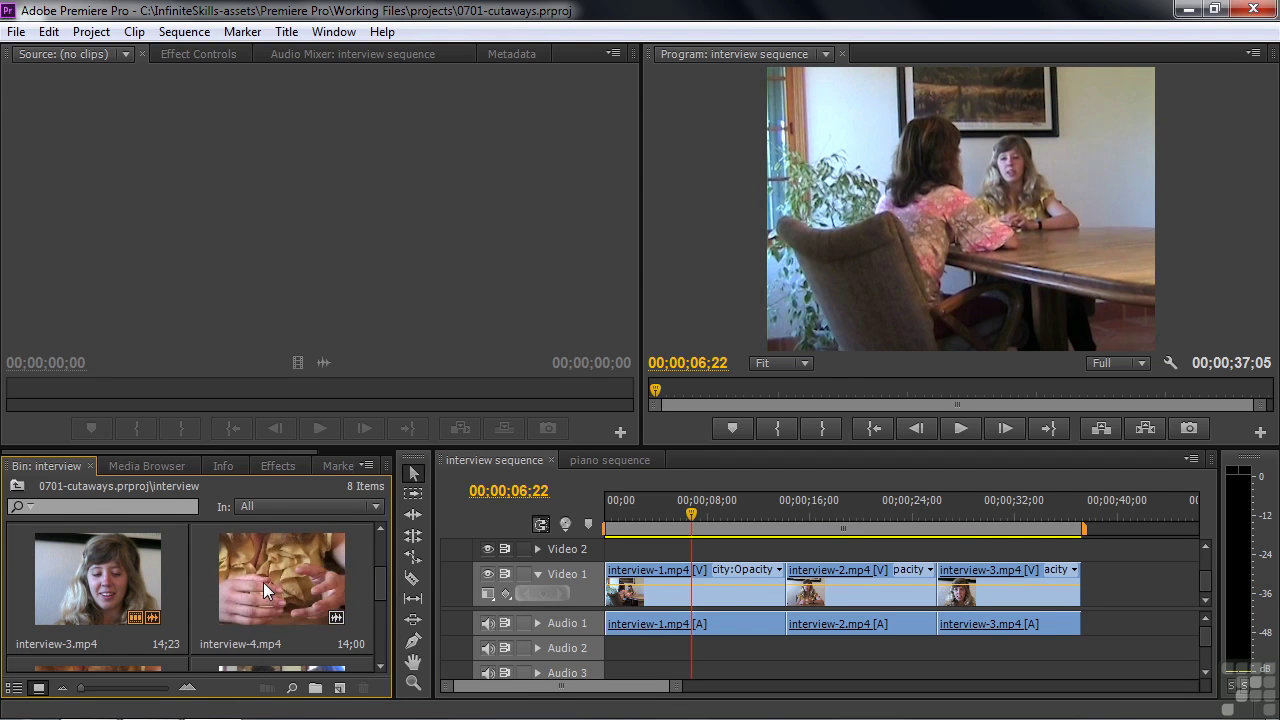
scroll(377, 584, down, 1)
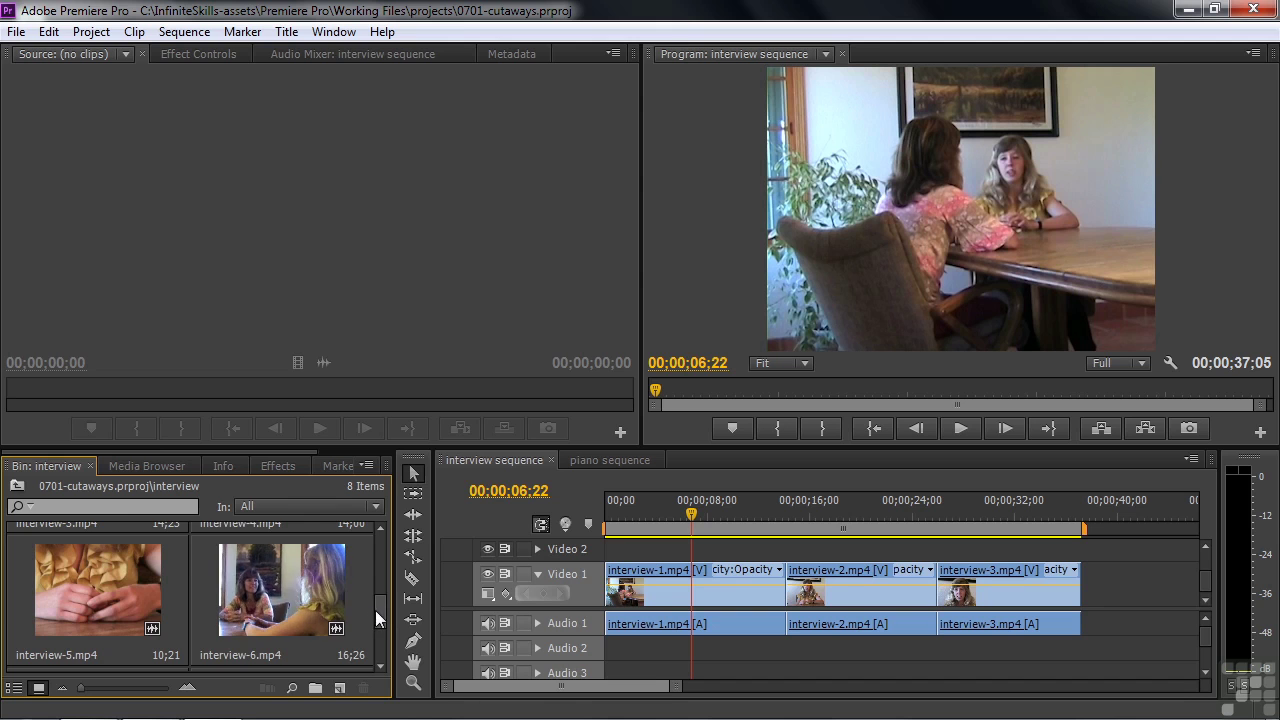
drag(375, 610, 375, 644)
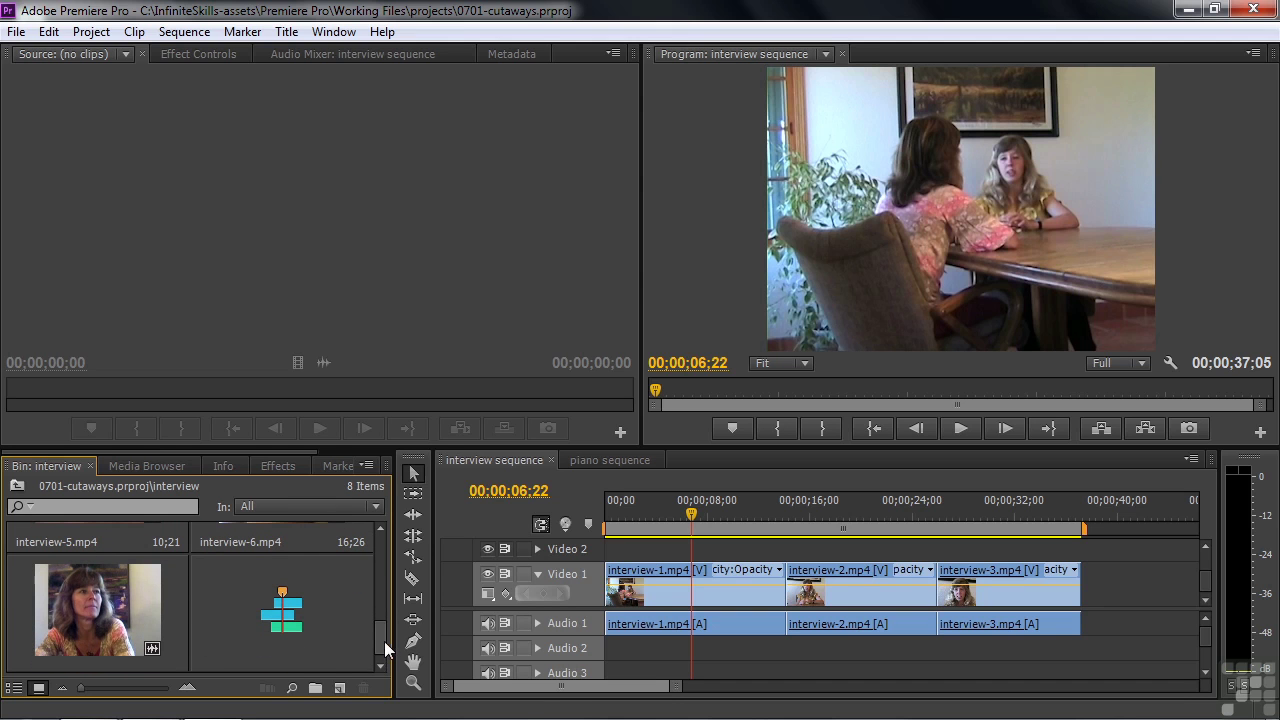
drag(384, 641, 380, 615)
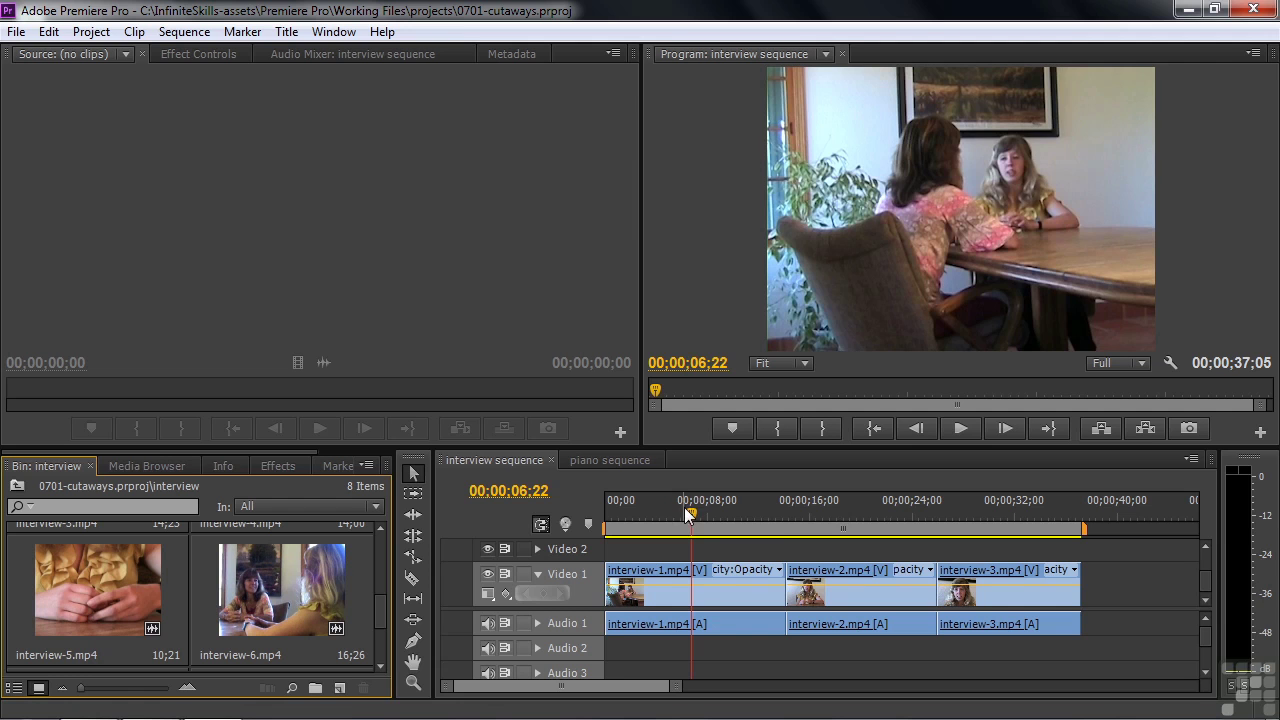
drag(688, 513, 865, 540)
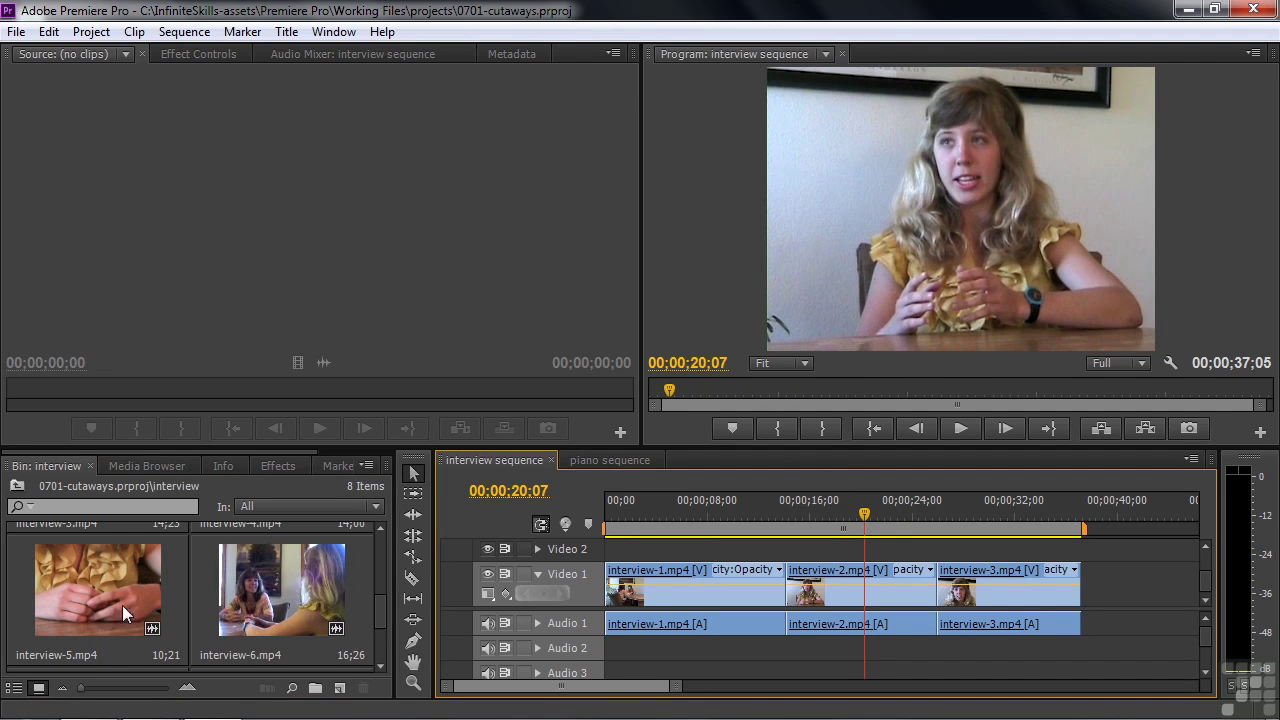
double_click(262, 583)
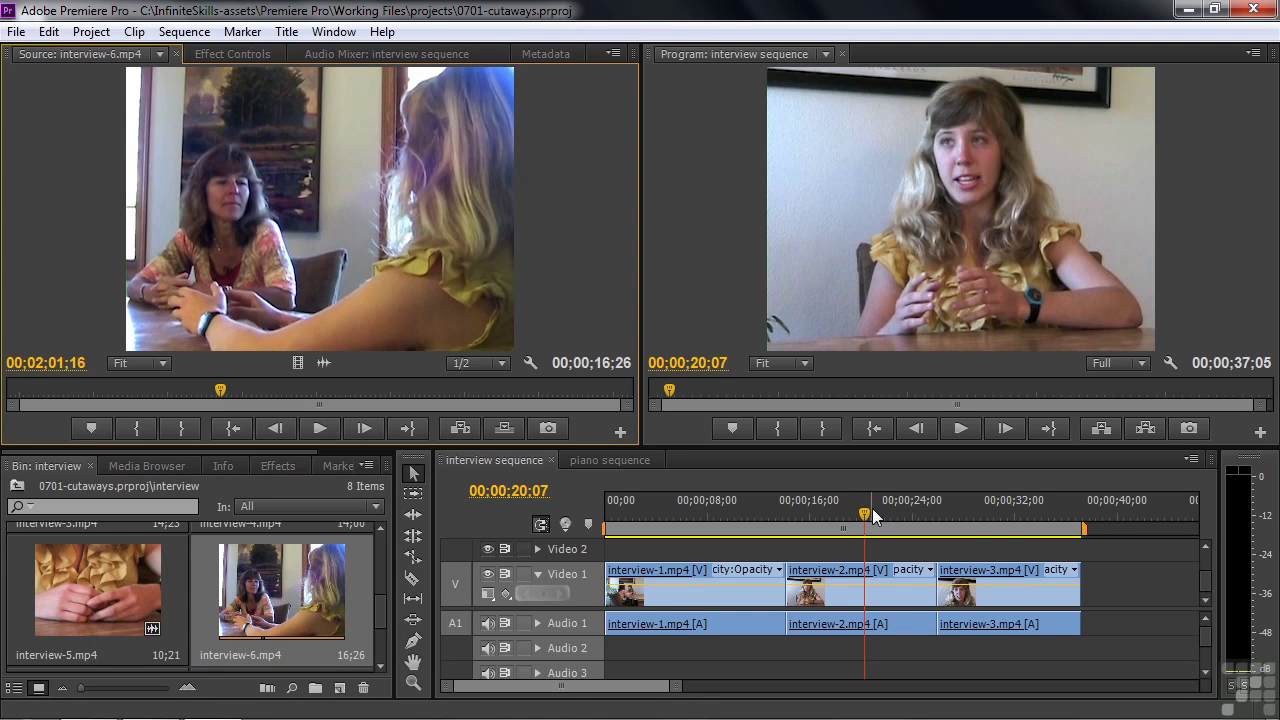
Mark interview-6's in point at 02;01;04 and overwrite Video 1 with it at 19;27.
key(space)
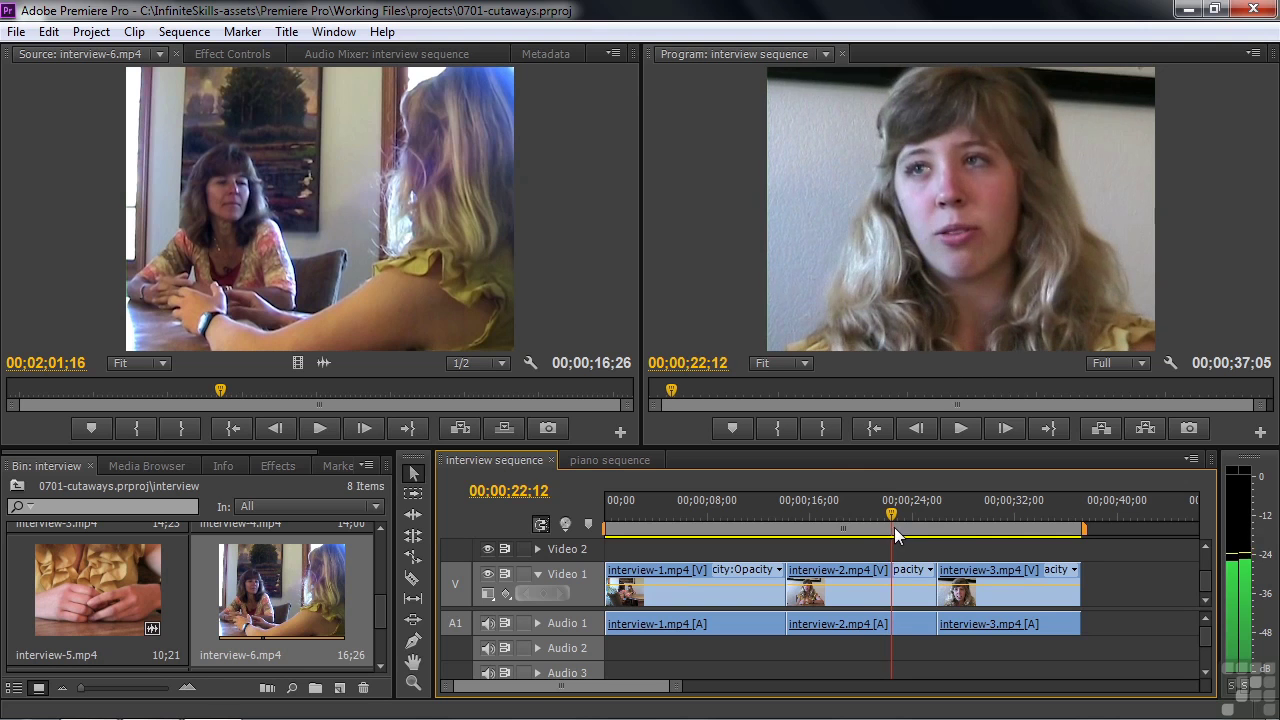
key(space)
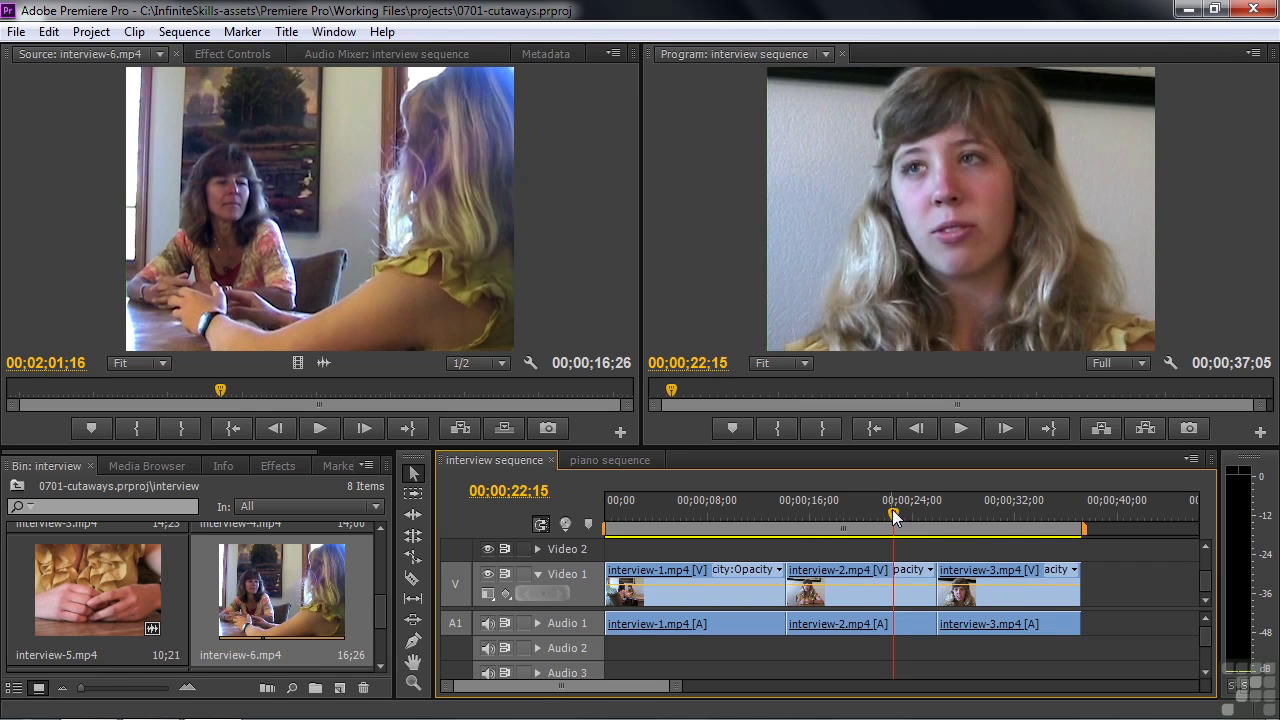
drag(892, 513, 859, 524)
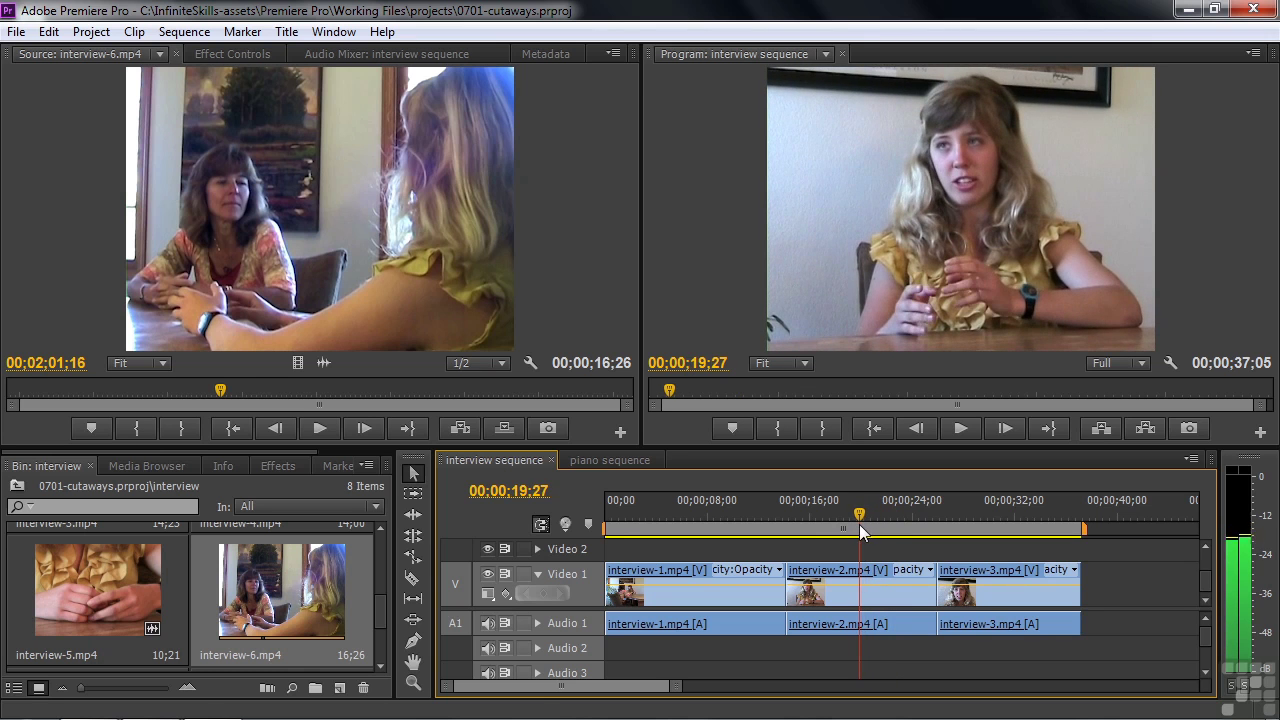
drag(220, 393, 204, 394)
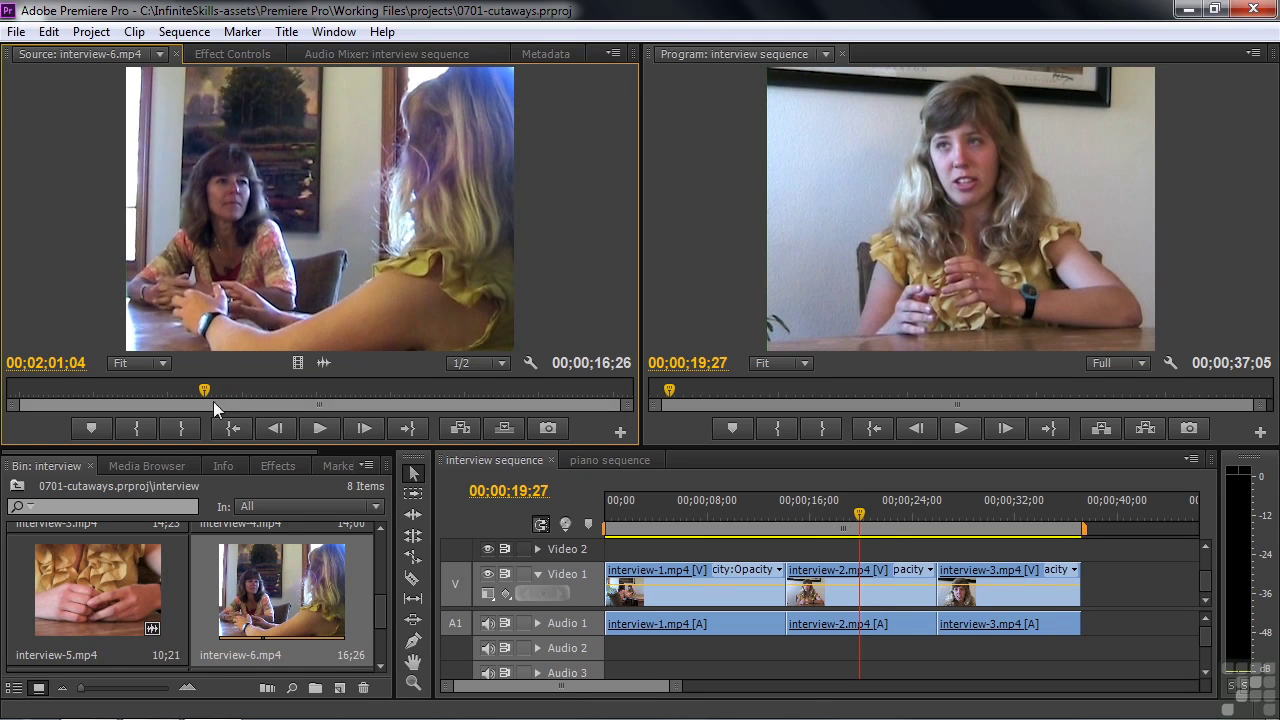
click(142, 426)
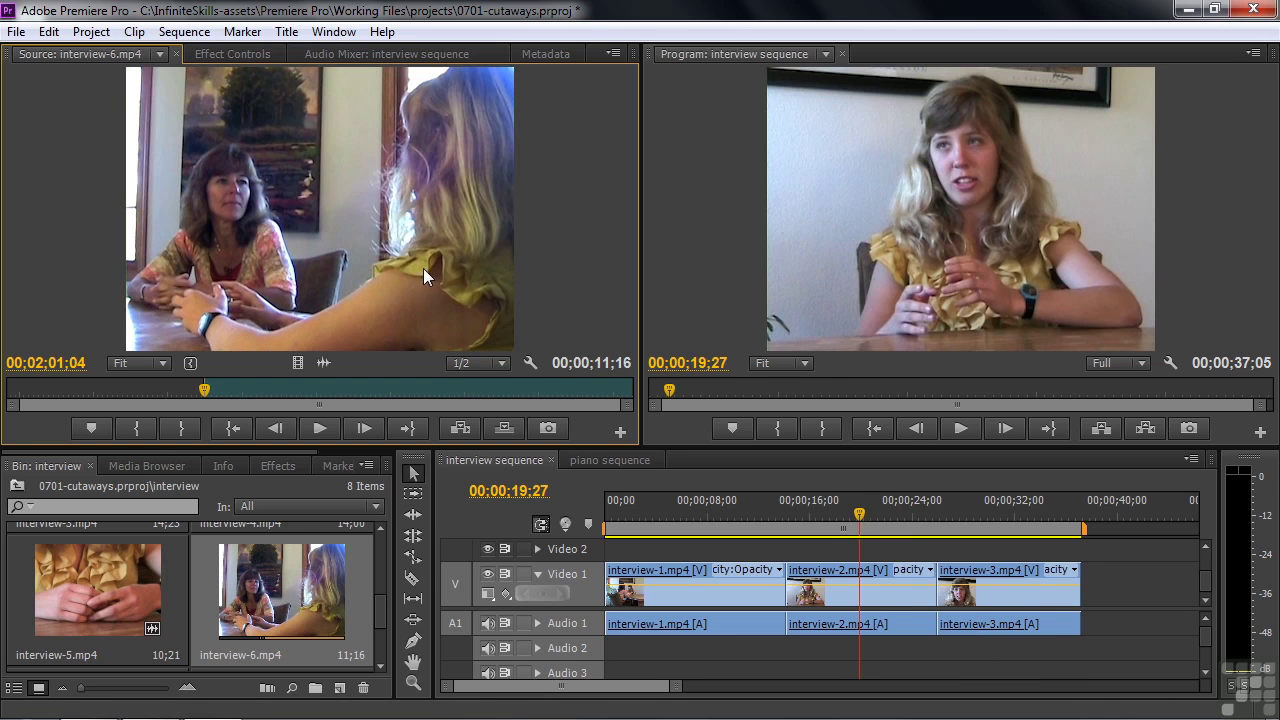
drag(418, 275, 868, 622)
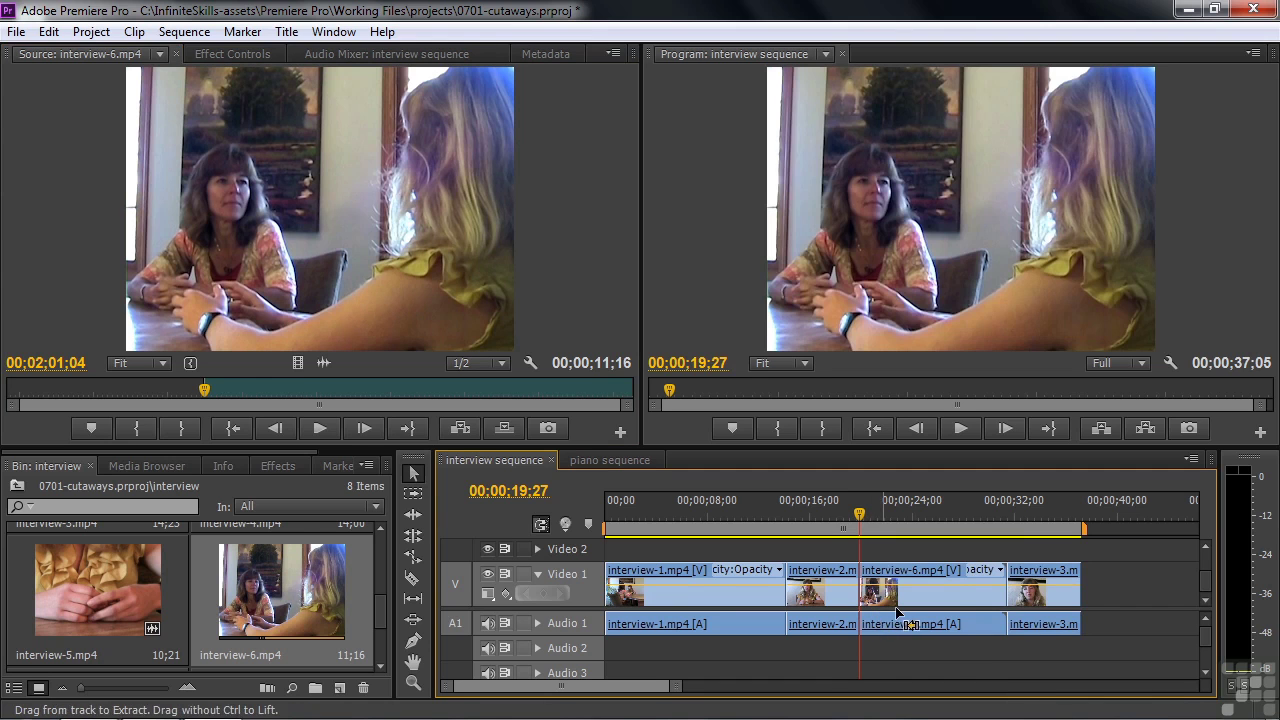
Undo the interview-6 overwrite so interview-2 runs uninterrupted on Video 1 again.
key(ctrl+z)
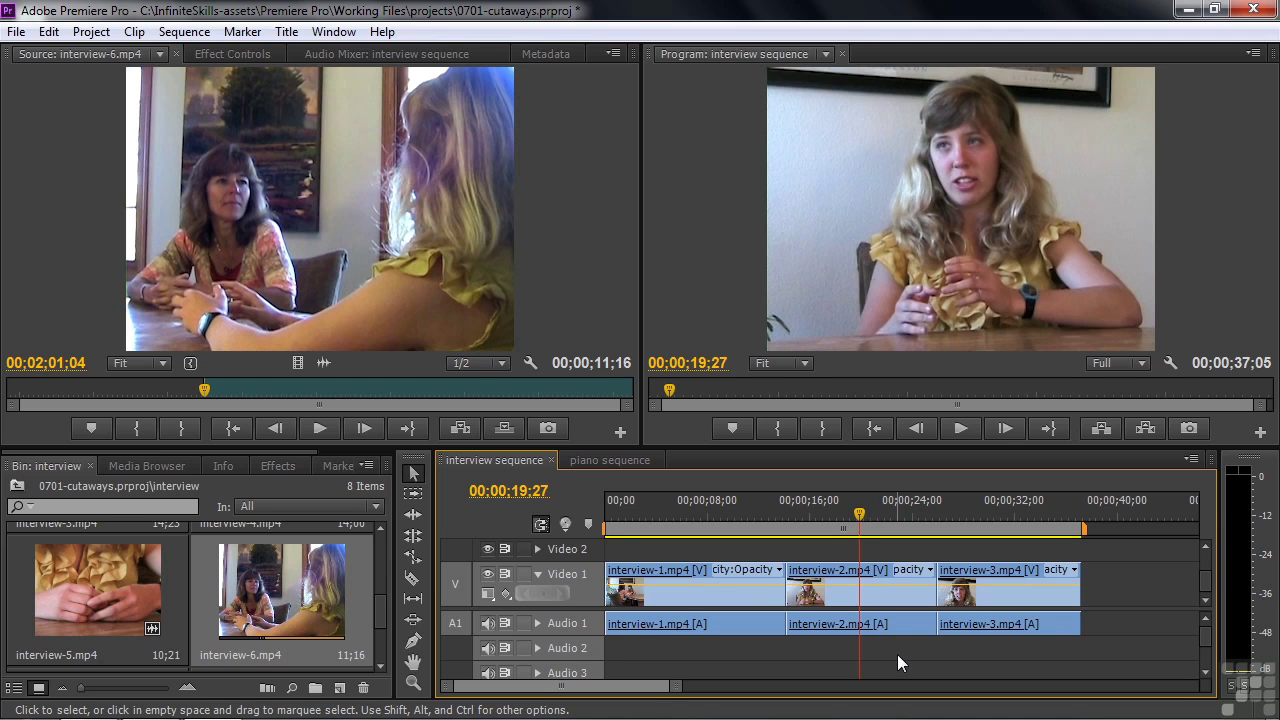
drag(325, 259, 861, 546)
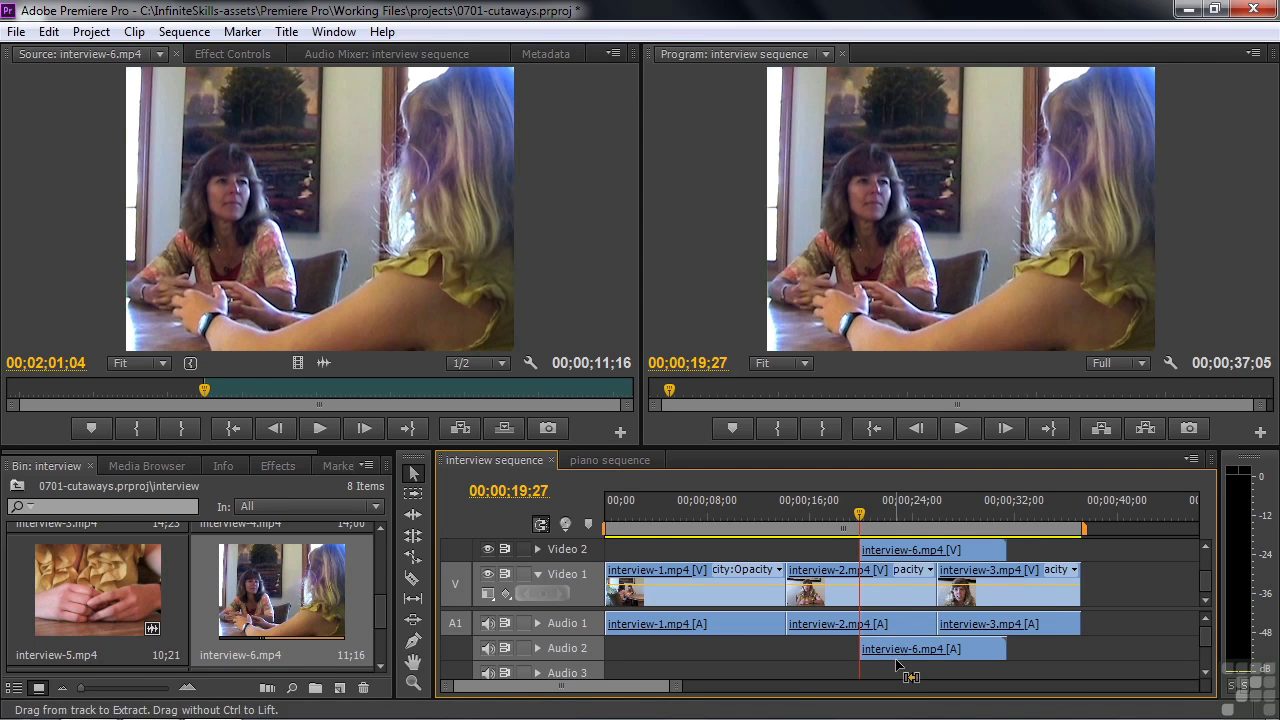
click(896, 660)
key(Delete)
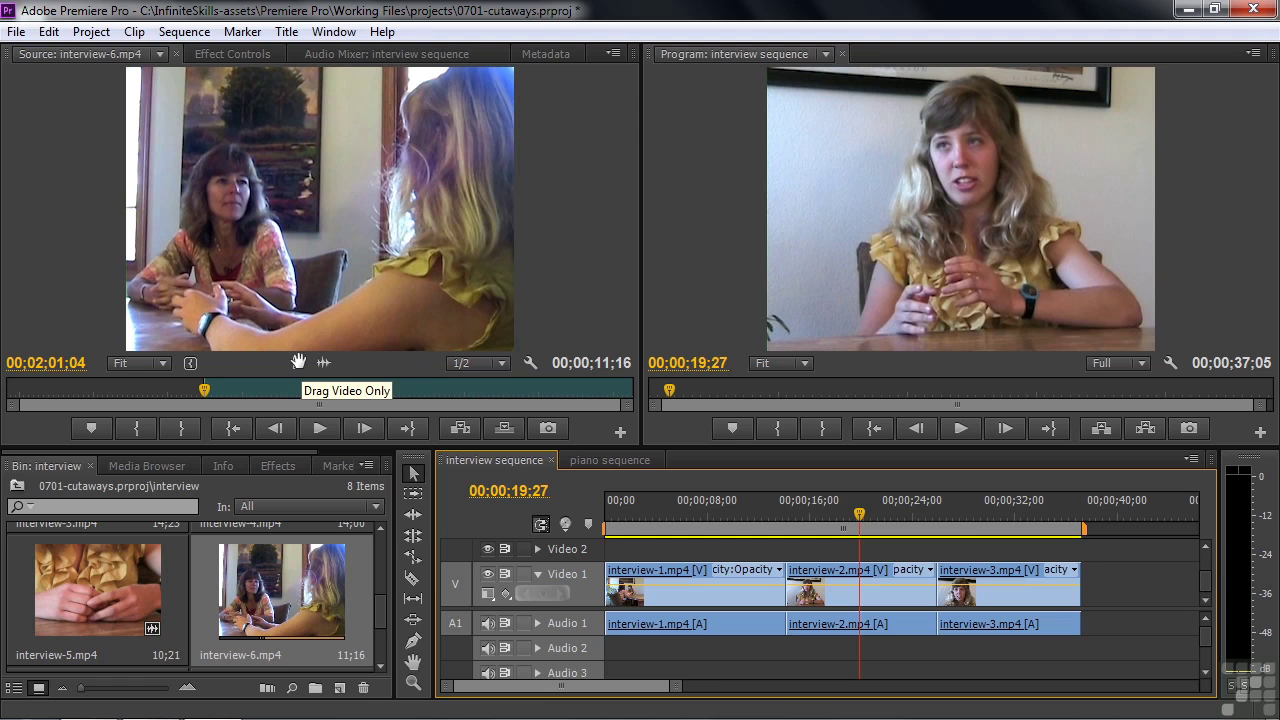
Drop interview-6's video only onto Video 2 at 19;27 and review its start.
drag(298, 362, 868, 551)
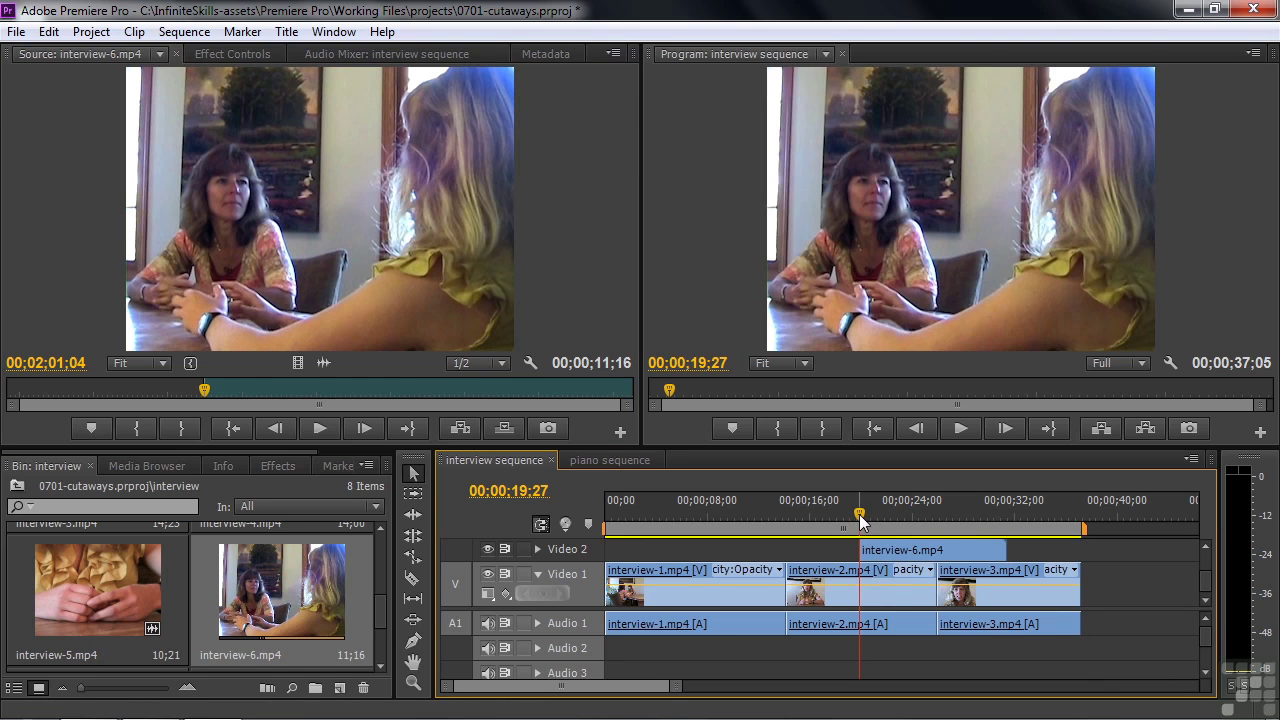
drag(859, 515, 863, 520)
key(space)
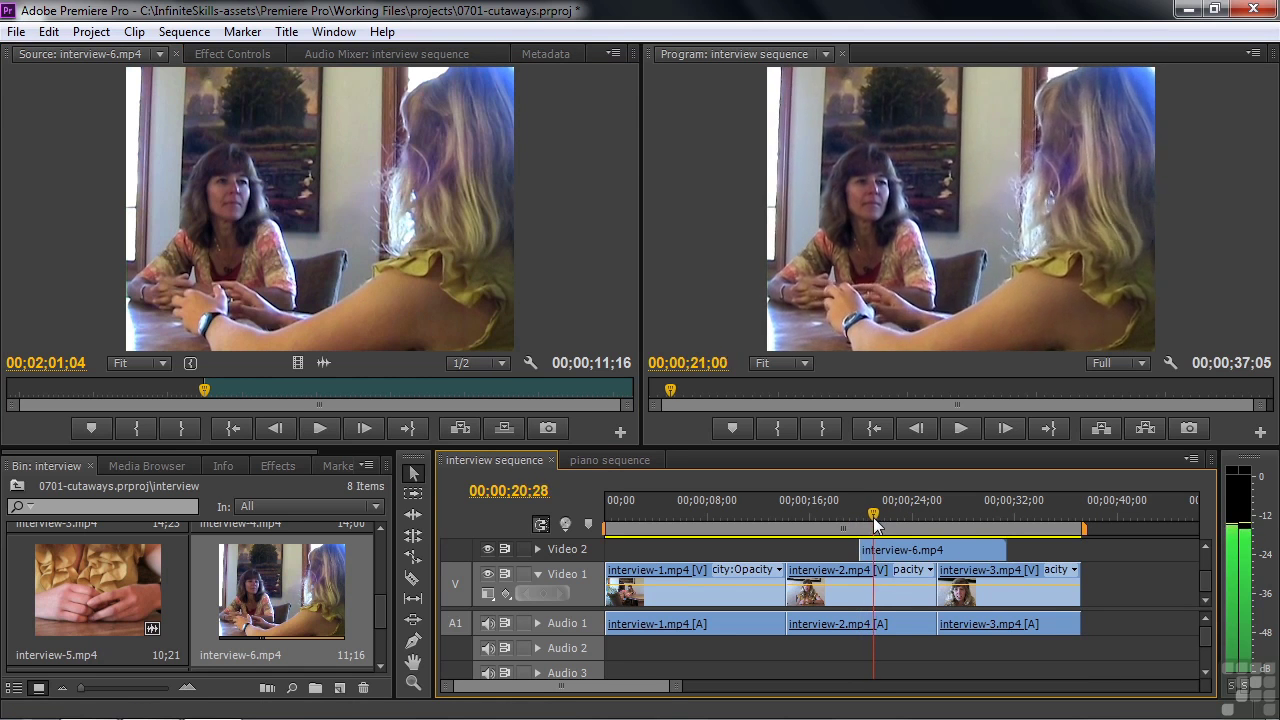
click(858, 518)
drag(857, 515, 903, 539)
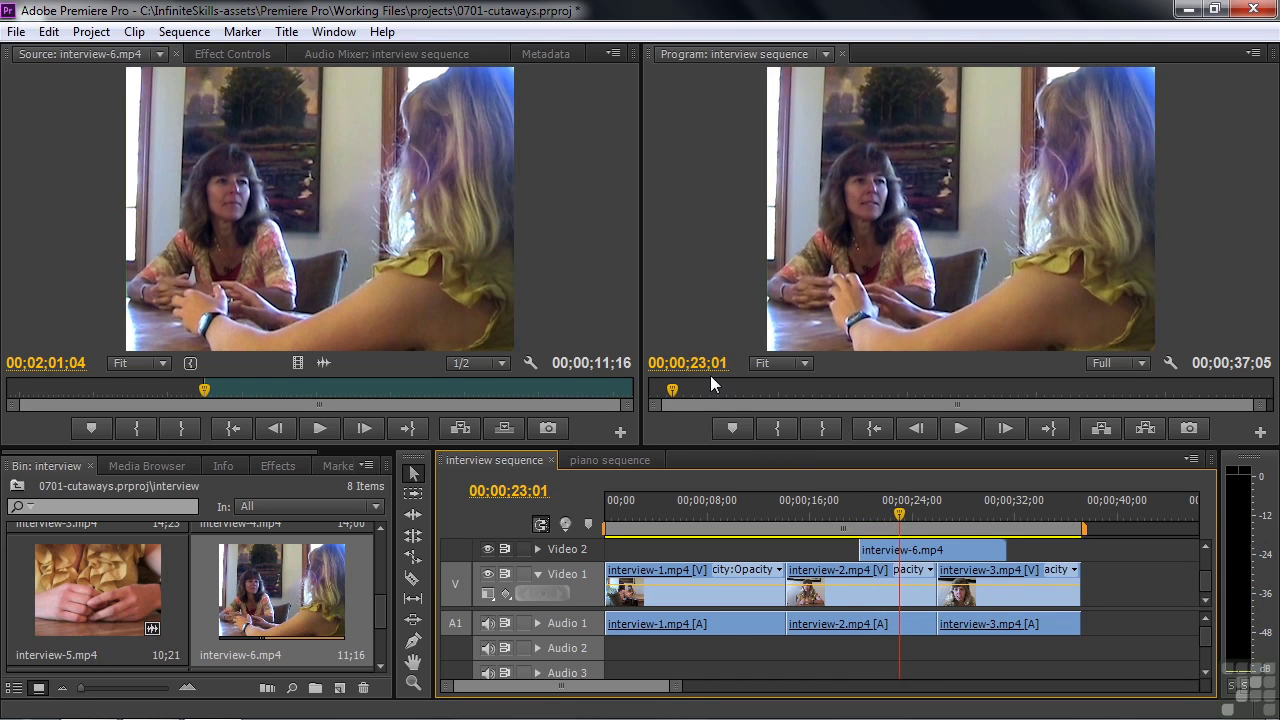
key(Left)
key(Left)
key(Left)
key(Left)
key(Left)
key(Left)
key(Left)
key(Left)
key(Left)
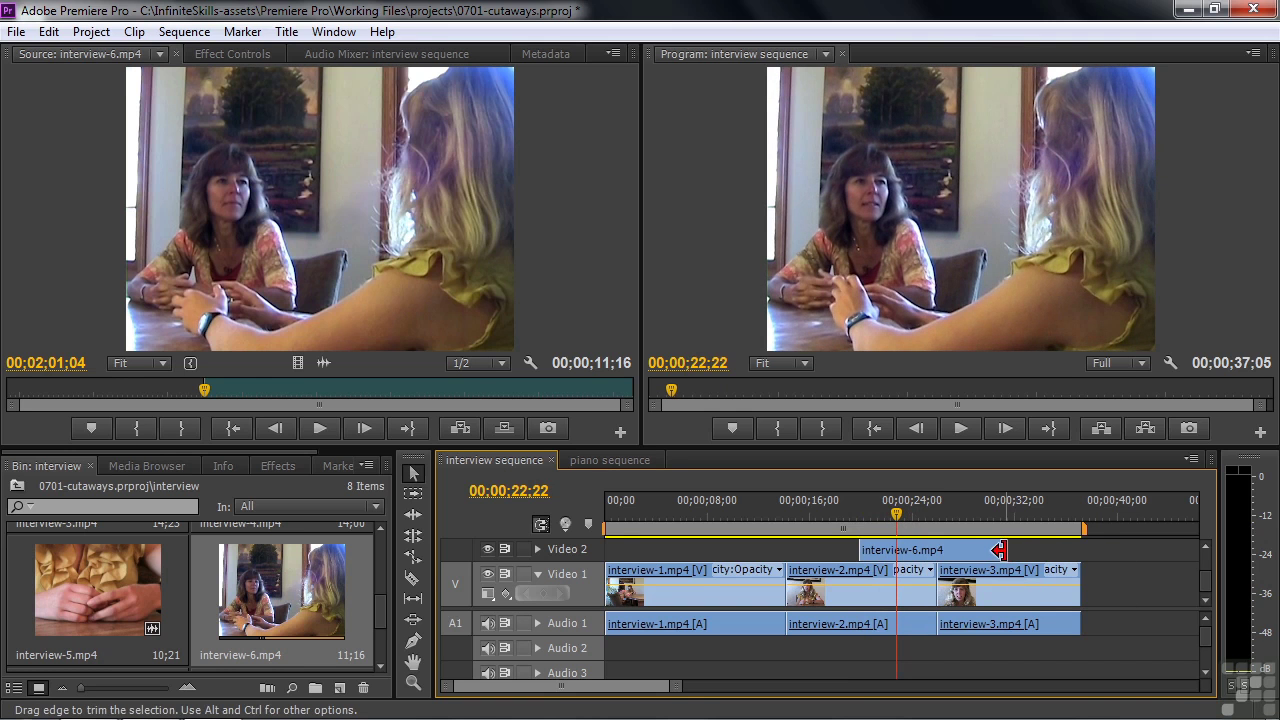
Trim the interview-6 cutaway to end at about 22;21, play it back, and select it.
drag(998, 548, 894, 548)
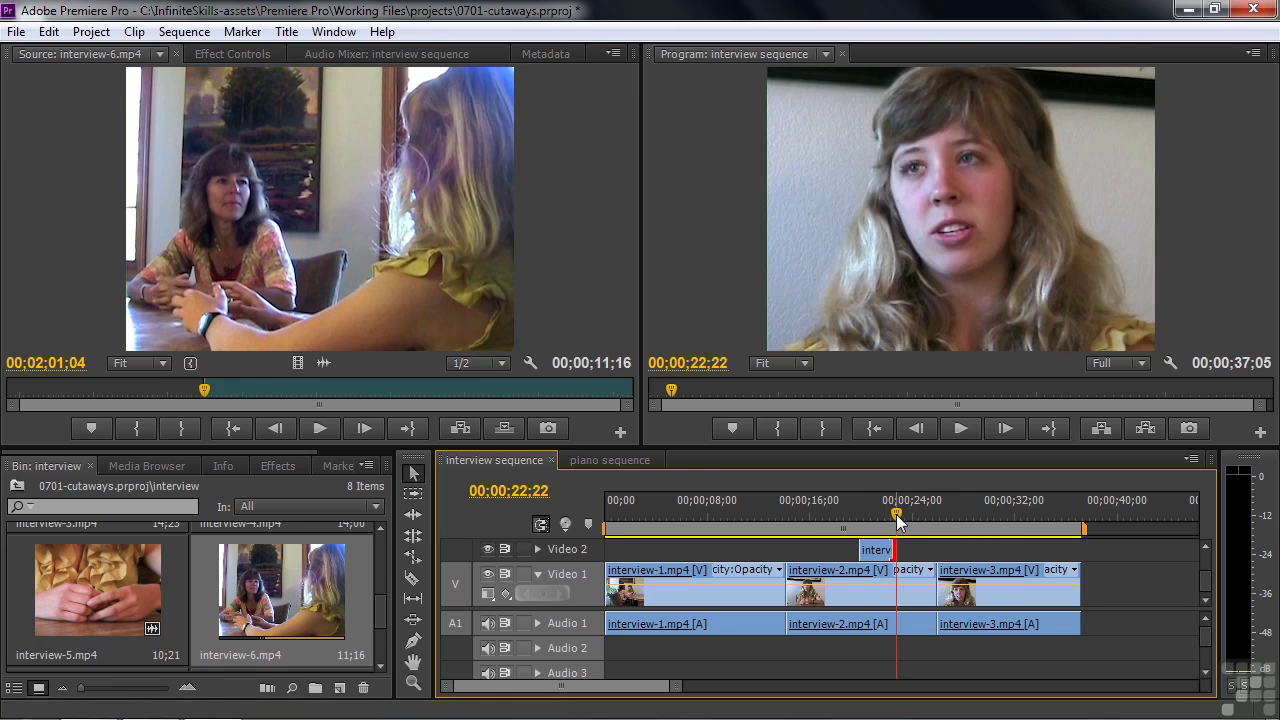
drag(896, 516, 838, 520)
key(space)
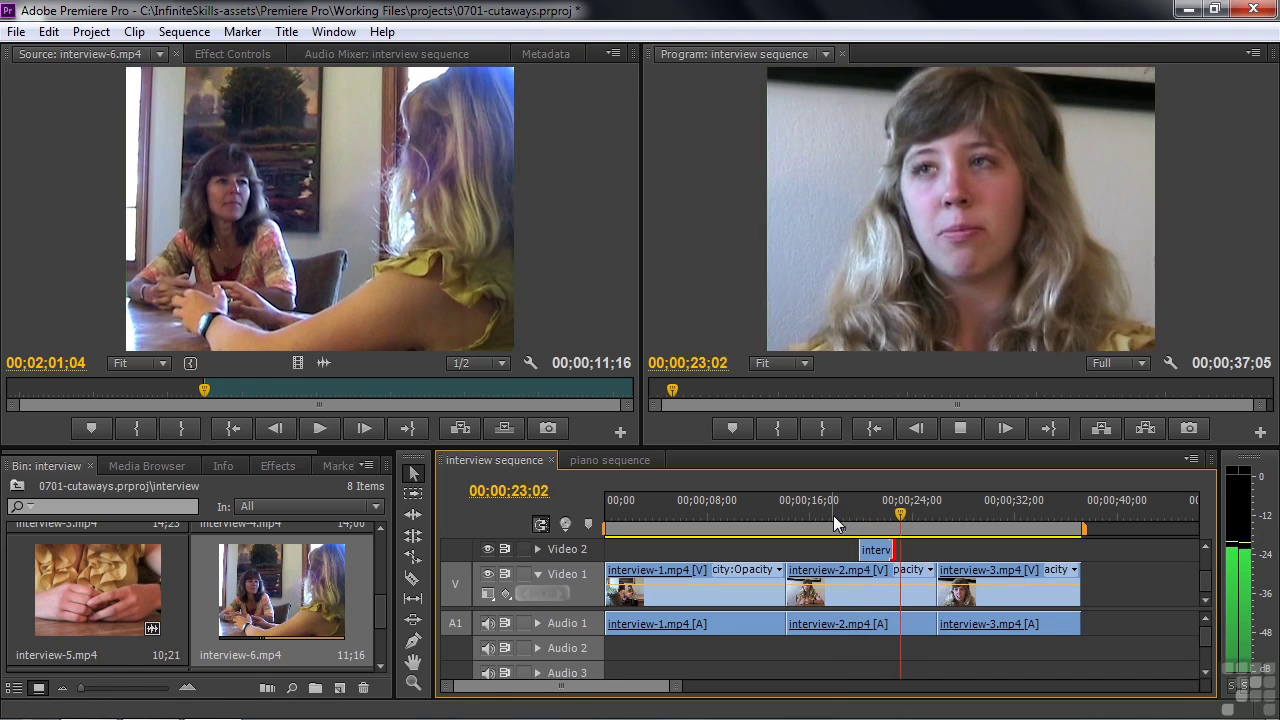
key(space)
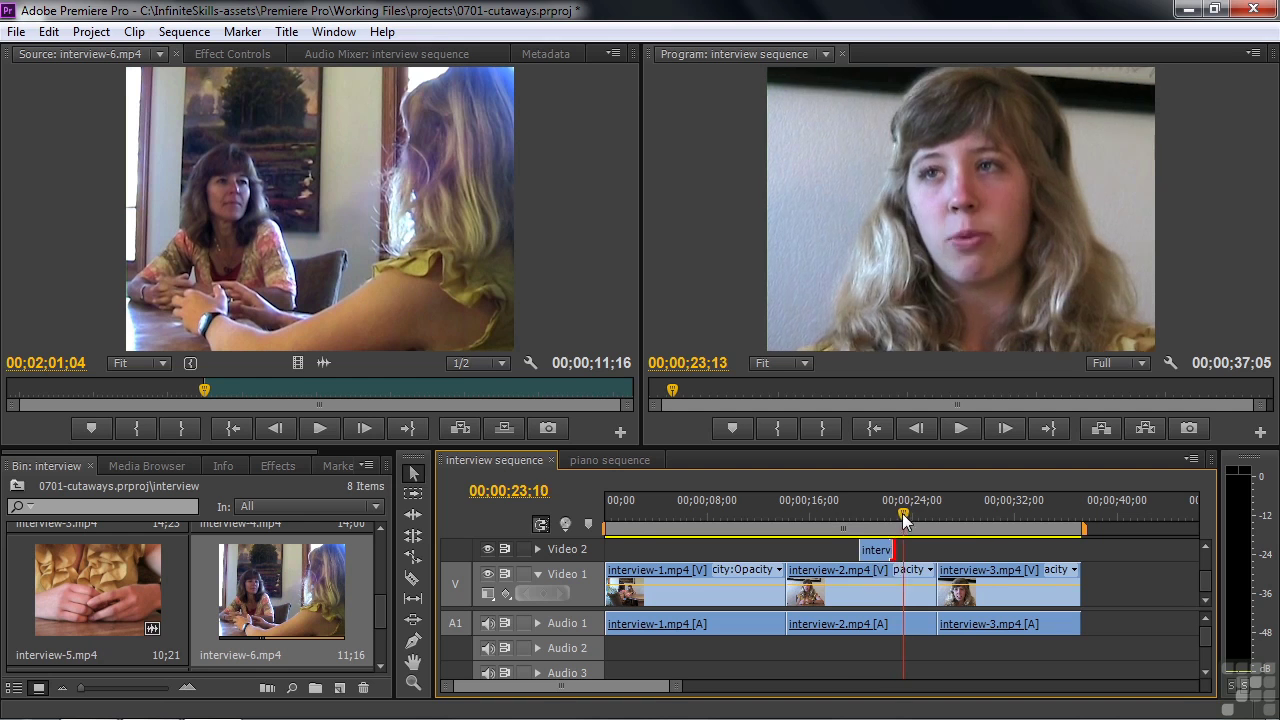
drag(876, 516, 856, 516)
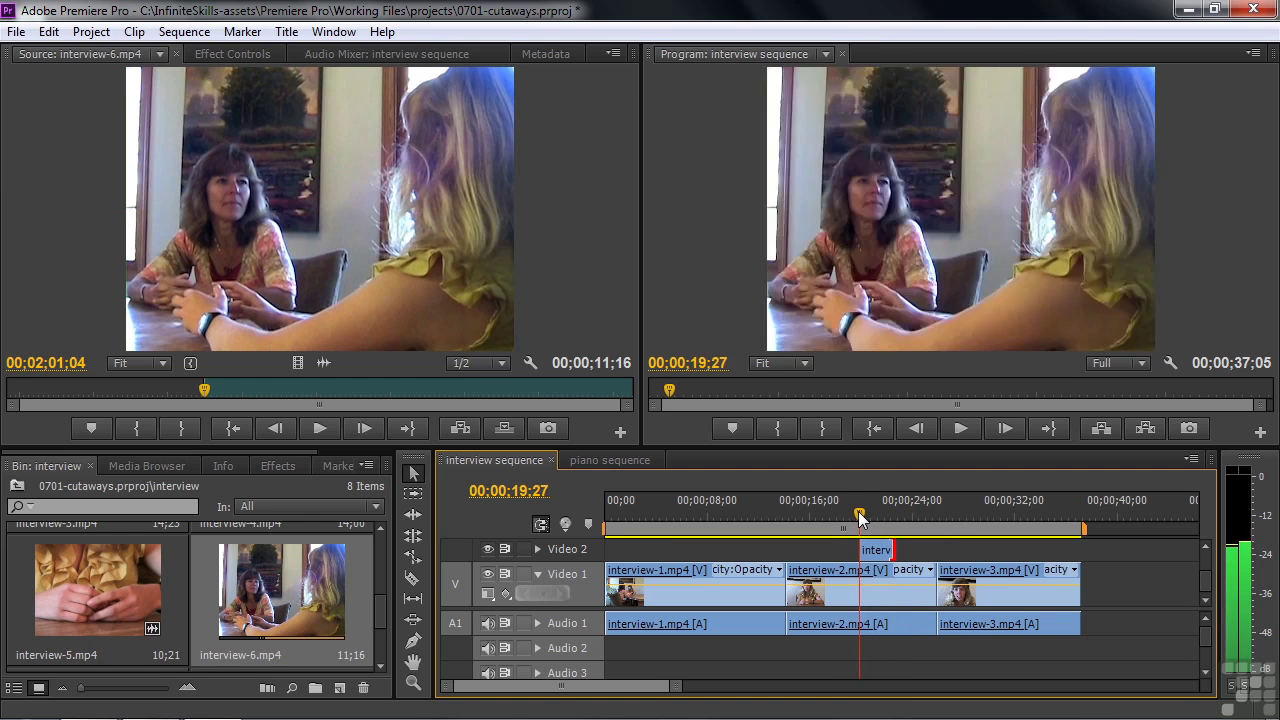
drag(859, 517, 896, 530)
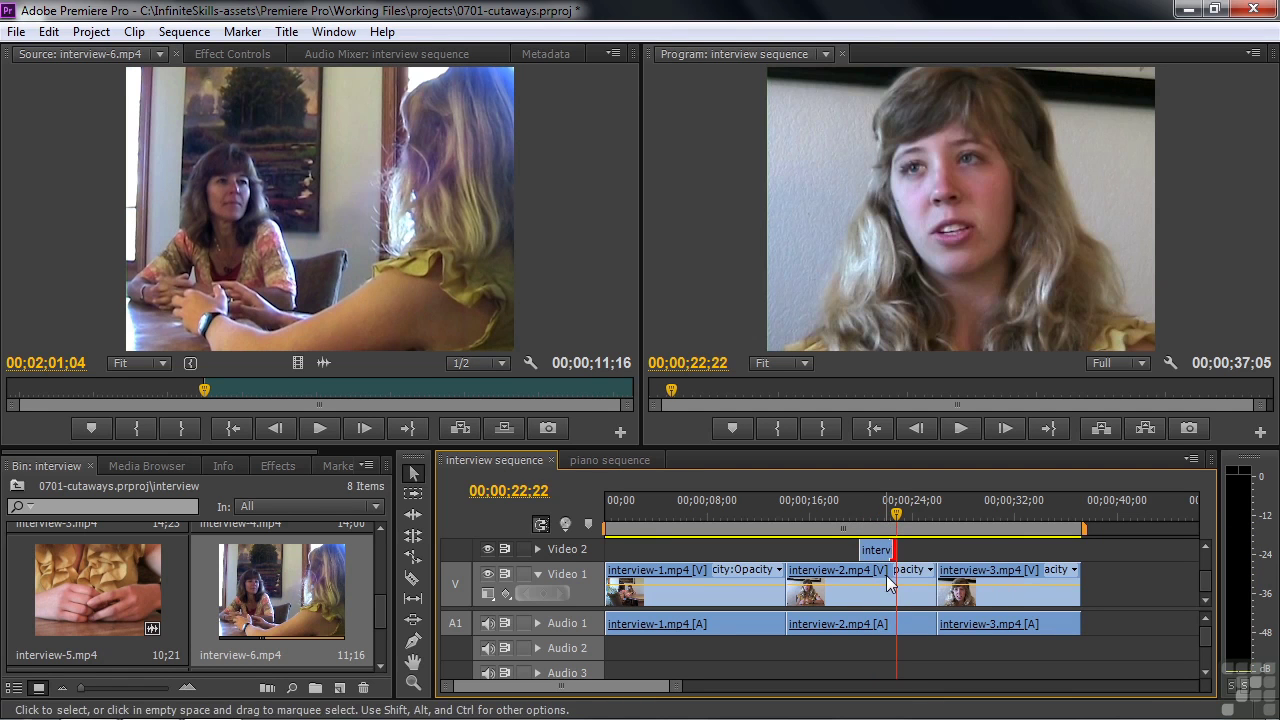
mouse_move(884, 522)
mouse_down()
mouse_move(872, 528)
mouse_move(895, 533)
mouse_move(870, 533)
mouse_move(881, 534)
mouse_up()
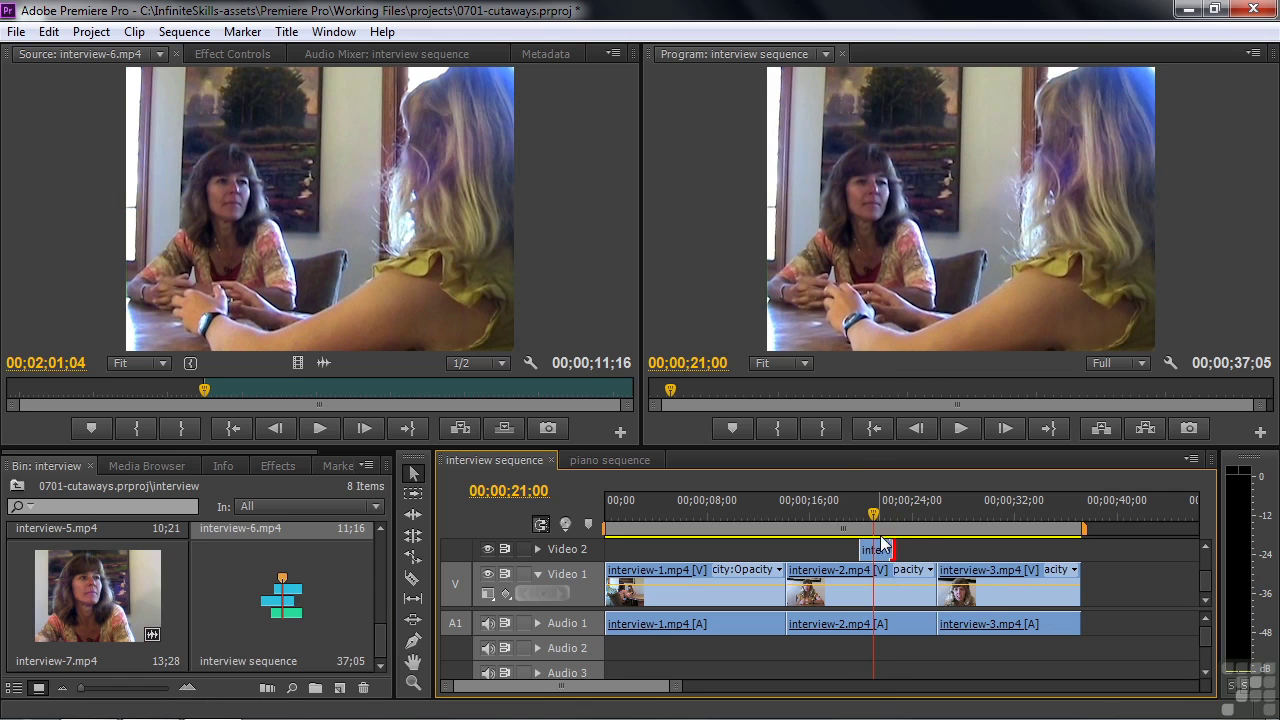
click(882, 550)
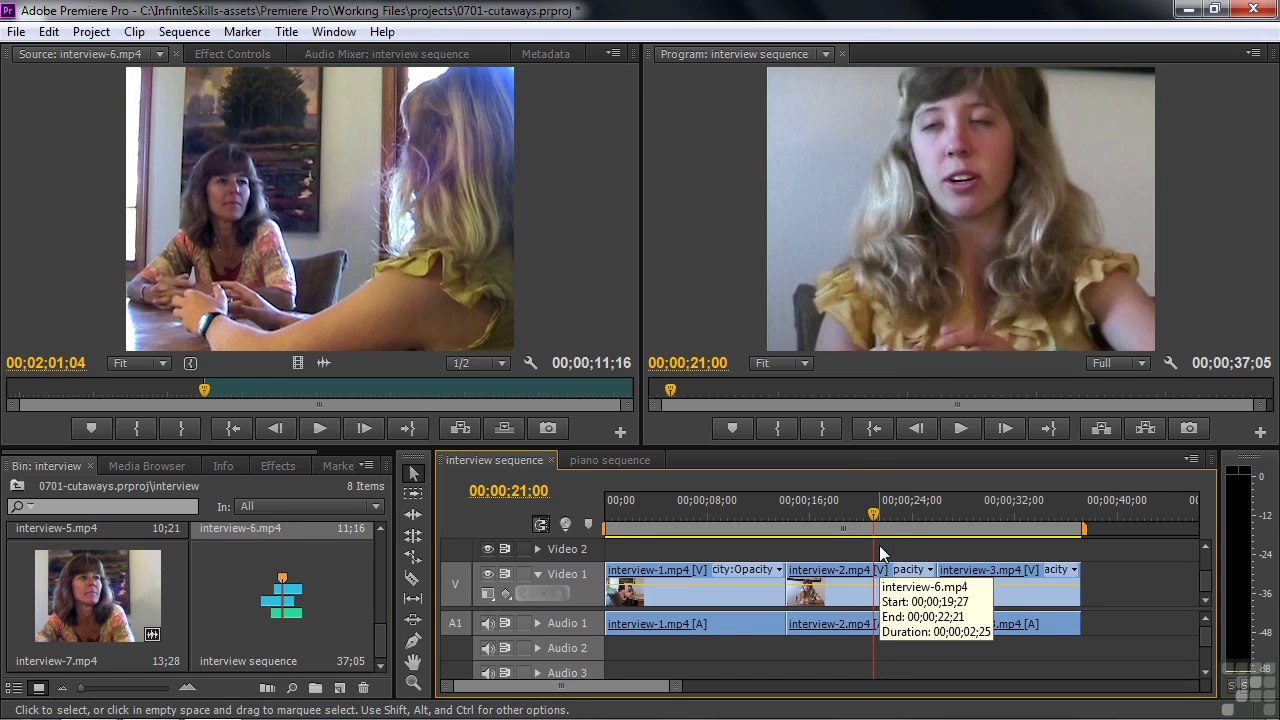
Load interview-4 into the Source monitor and mark its in point at 01;18;02.
drag(874, 515, 861, 515)
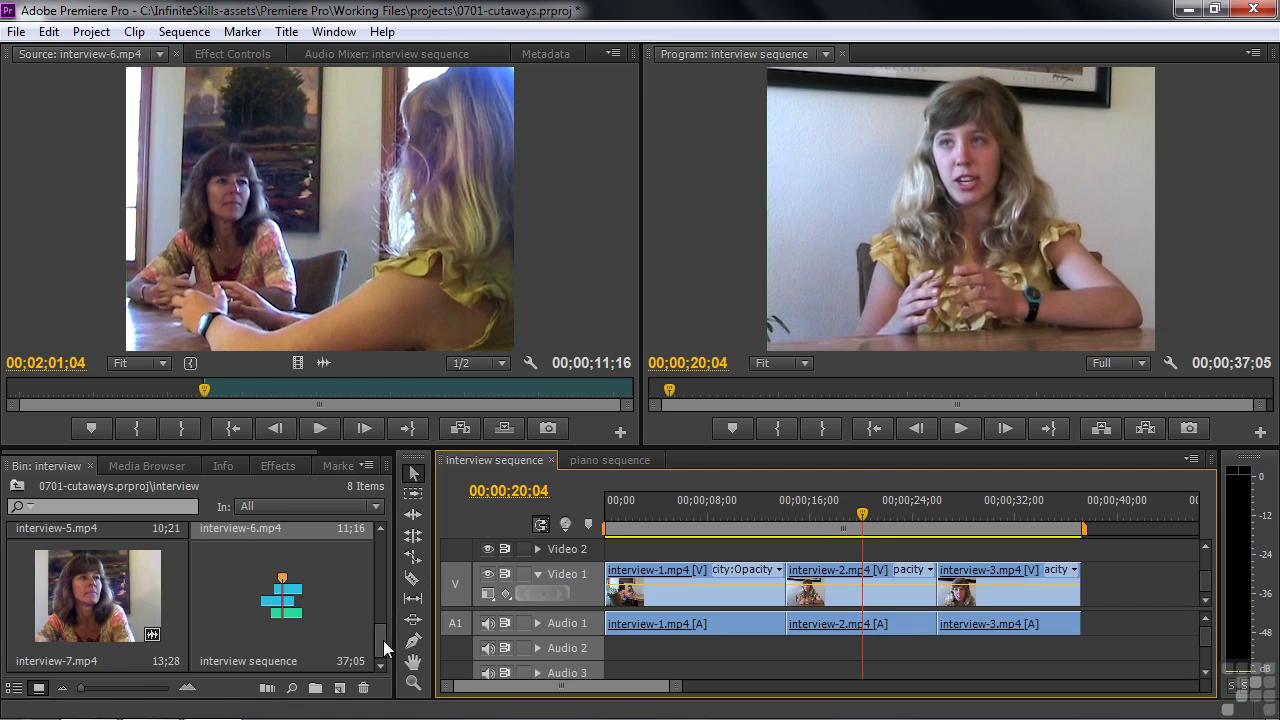
drag(383, 640, 275, 579)
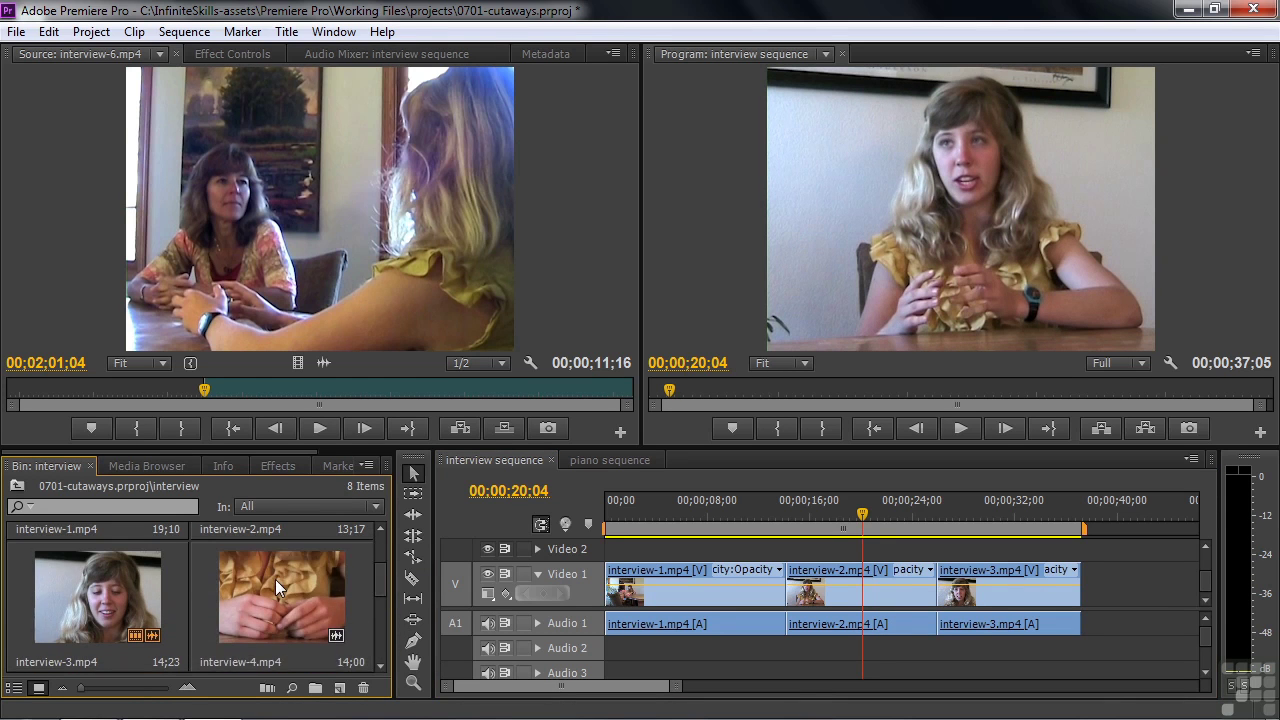
double_click(275, 579)
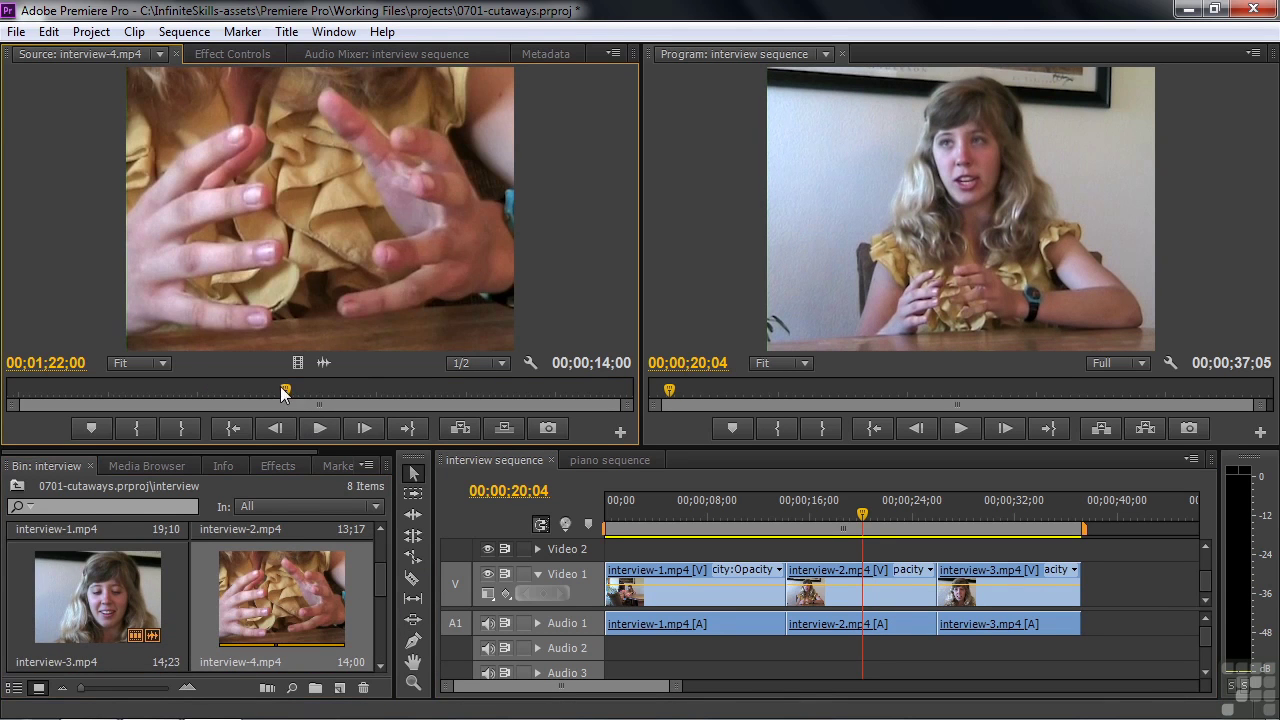
drag(288, 392, 112, 389)
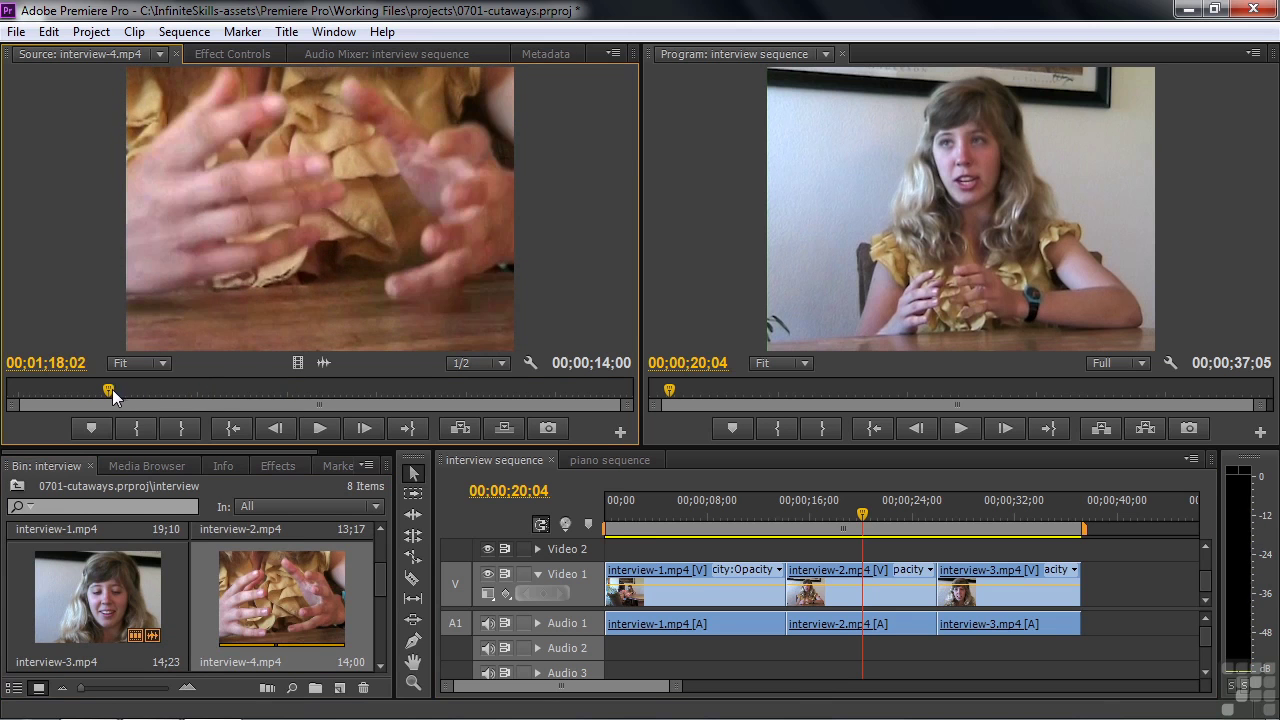
click(138, 430)
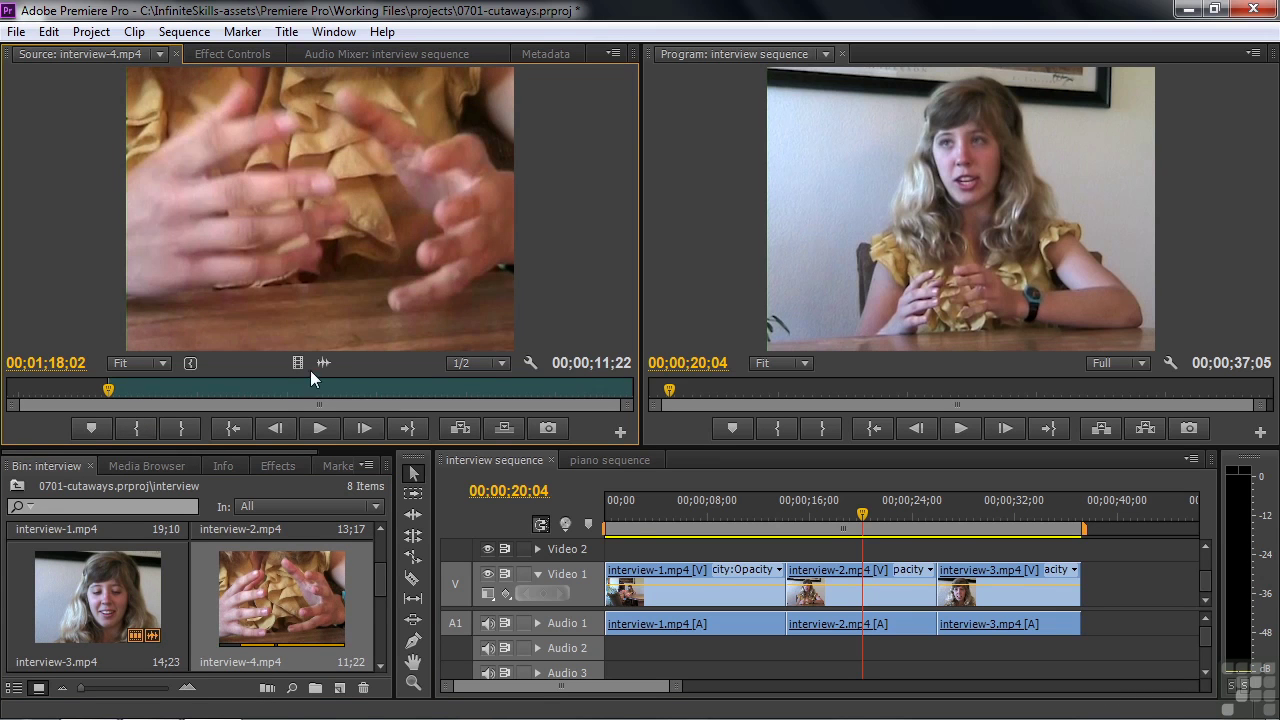
Add interview-4's video only to Video 2, trim it to end at 22;22, and play it back.
drag(847, 510, 872, 552)
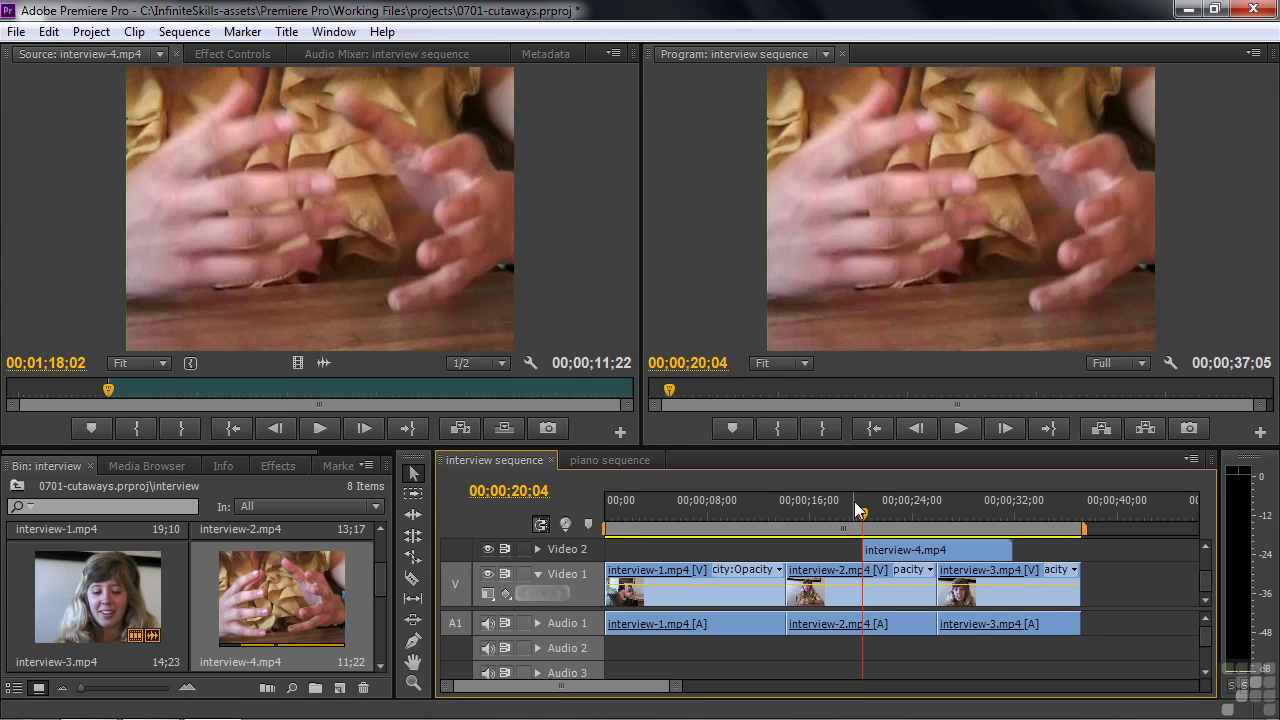
drag(862, 514, 900, 516)
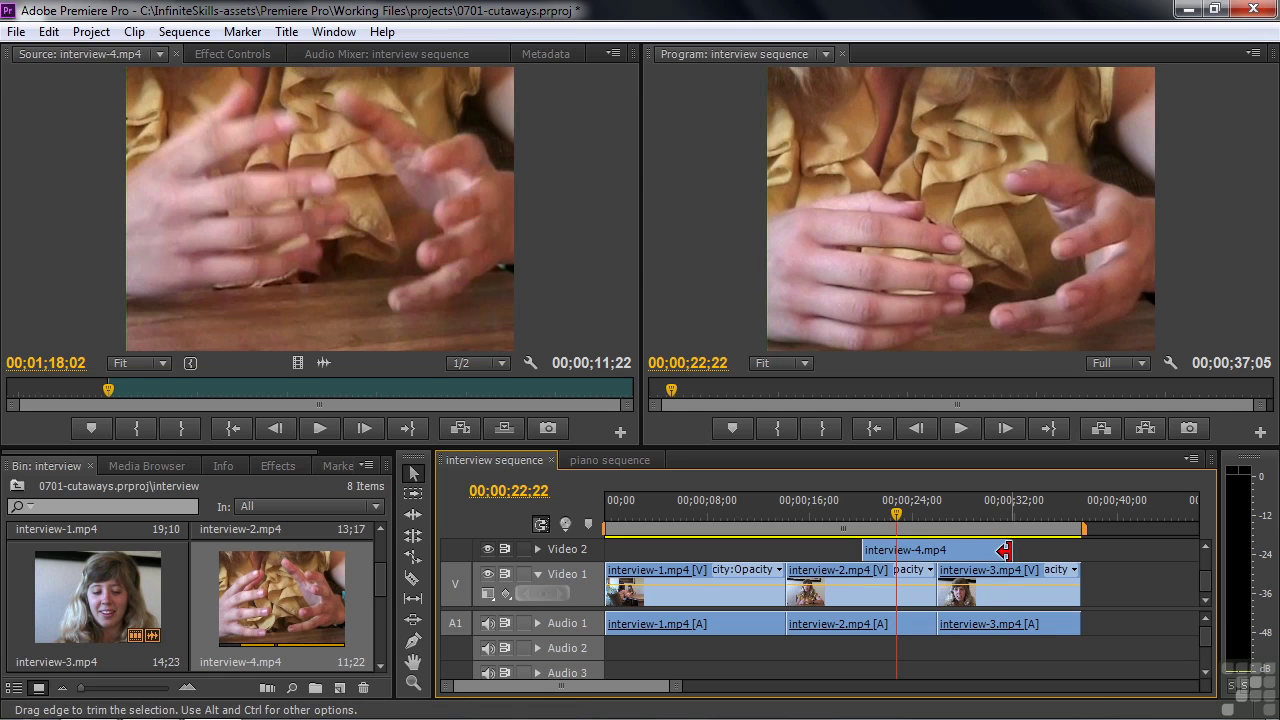
drag(1000, 549, 848, 527)
key(space)
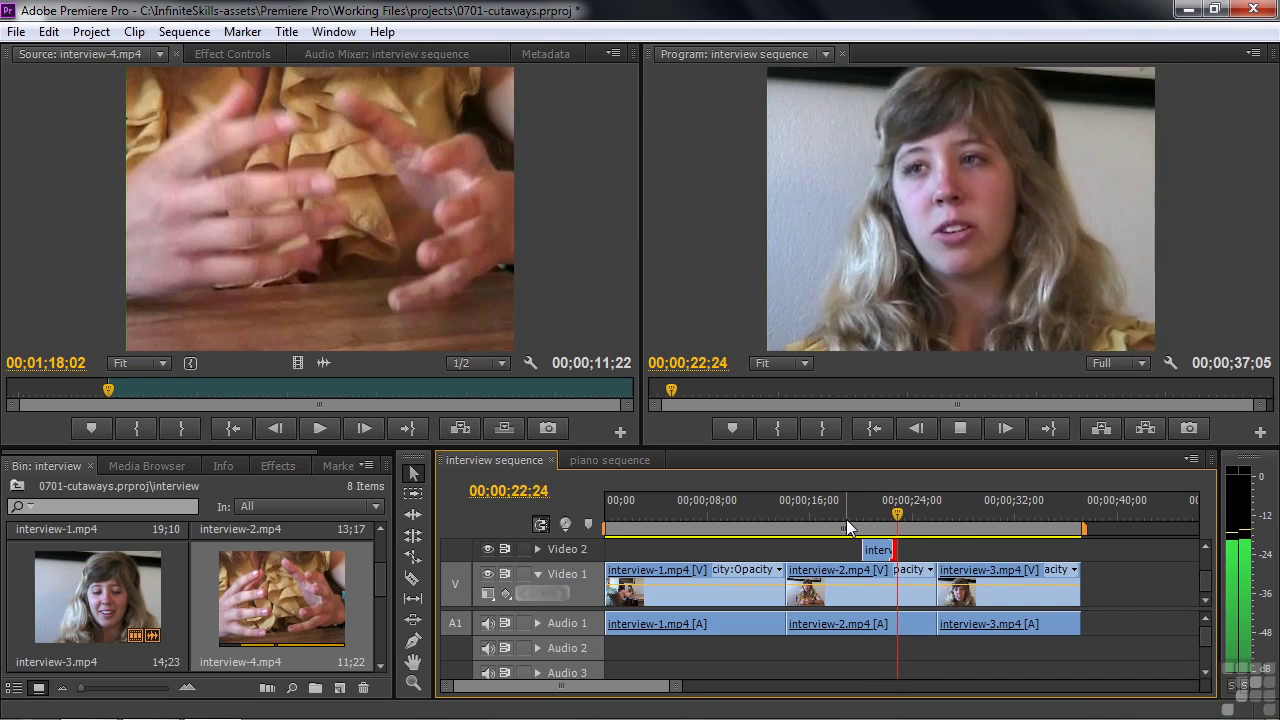
key(space)
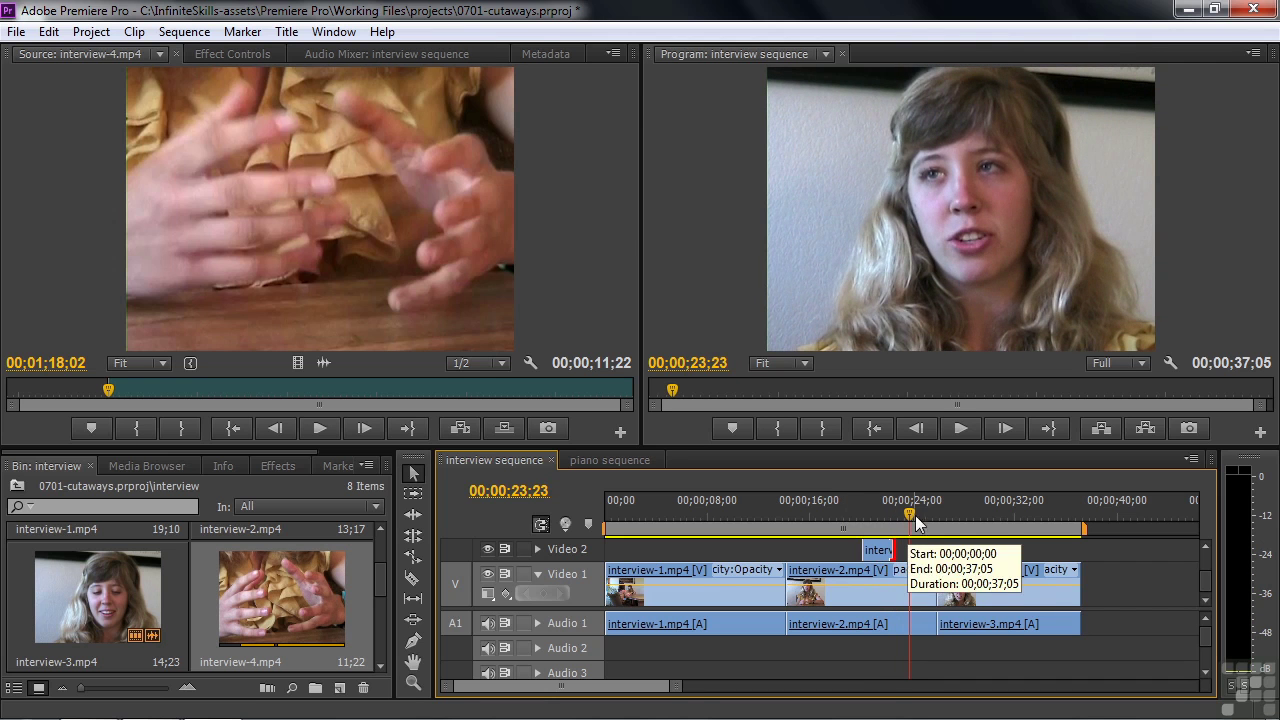
drag(912, 532, 940, 532)
key(shift+k)
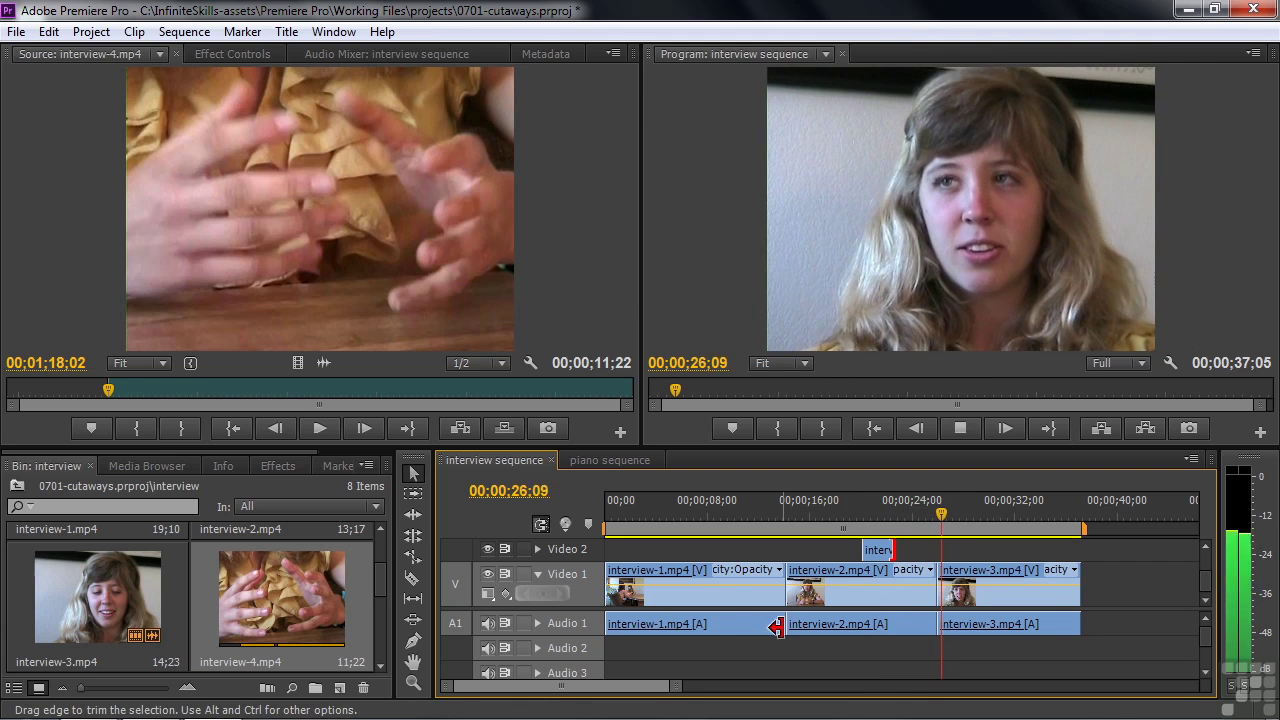
key(space)
drag(946, 520, 933, 518)
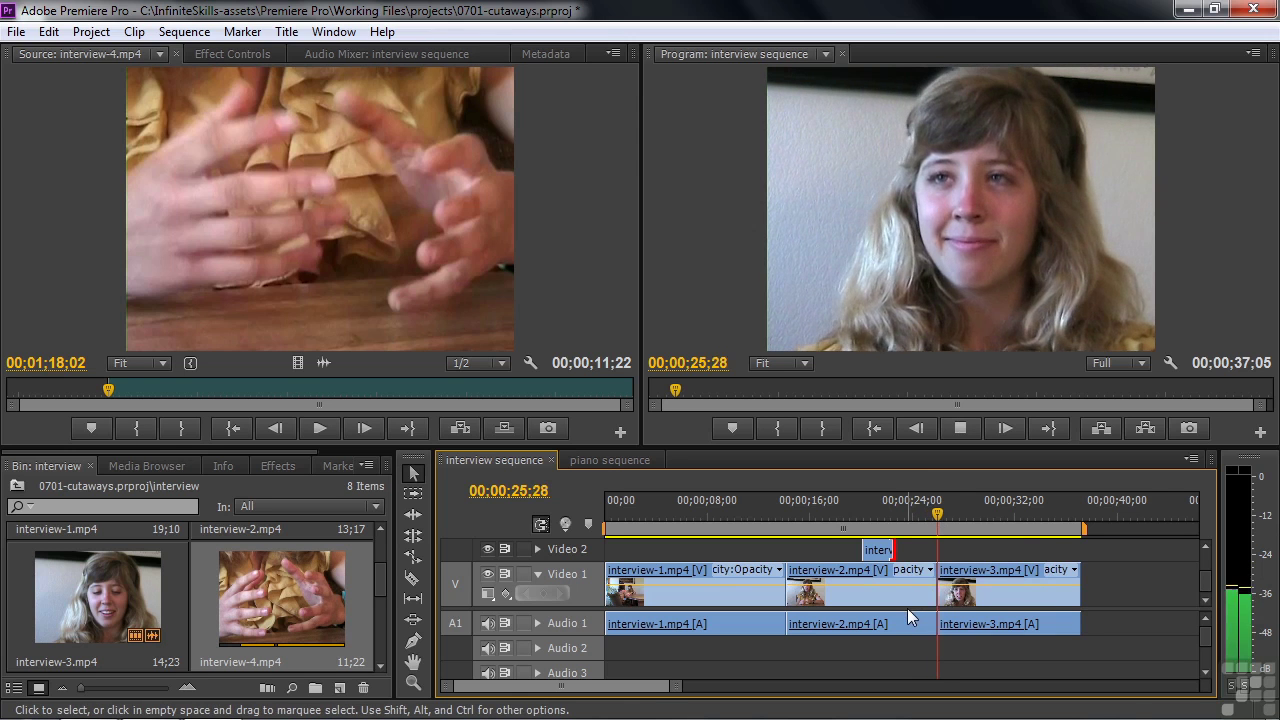
key(space)
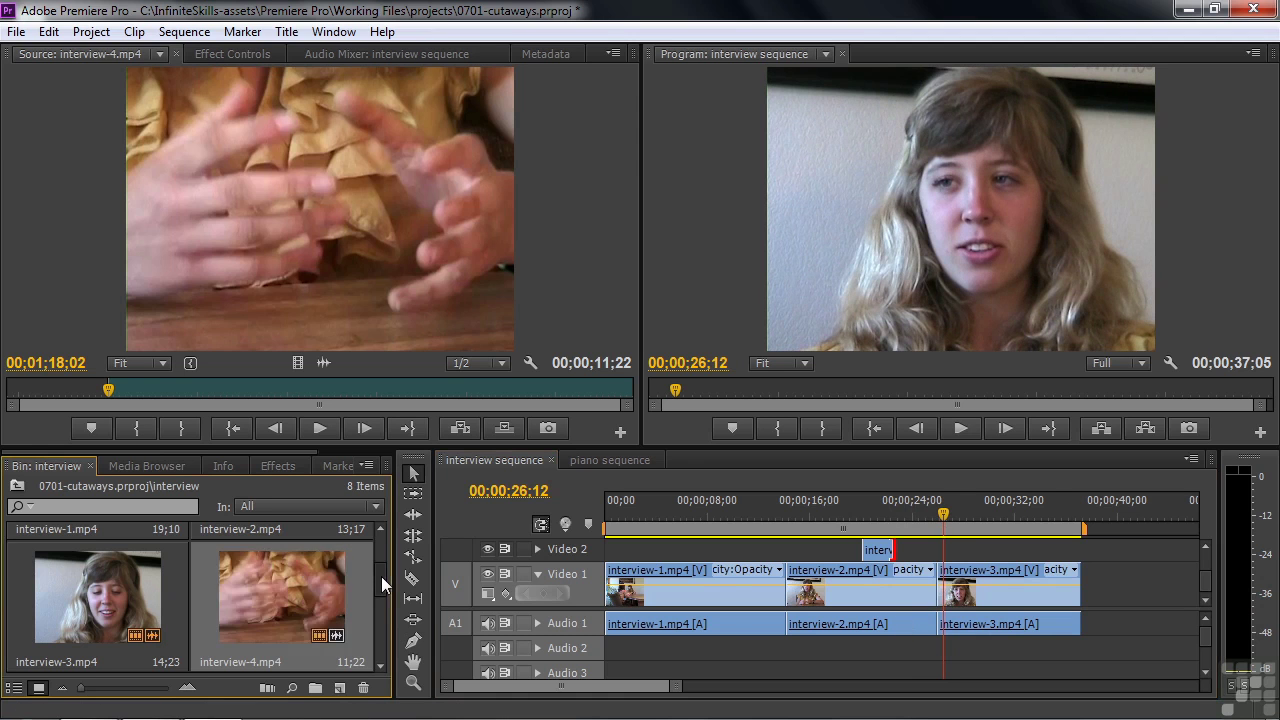
drag(381, 576, 386, 618)
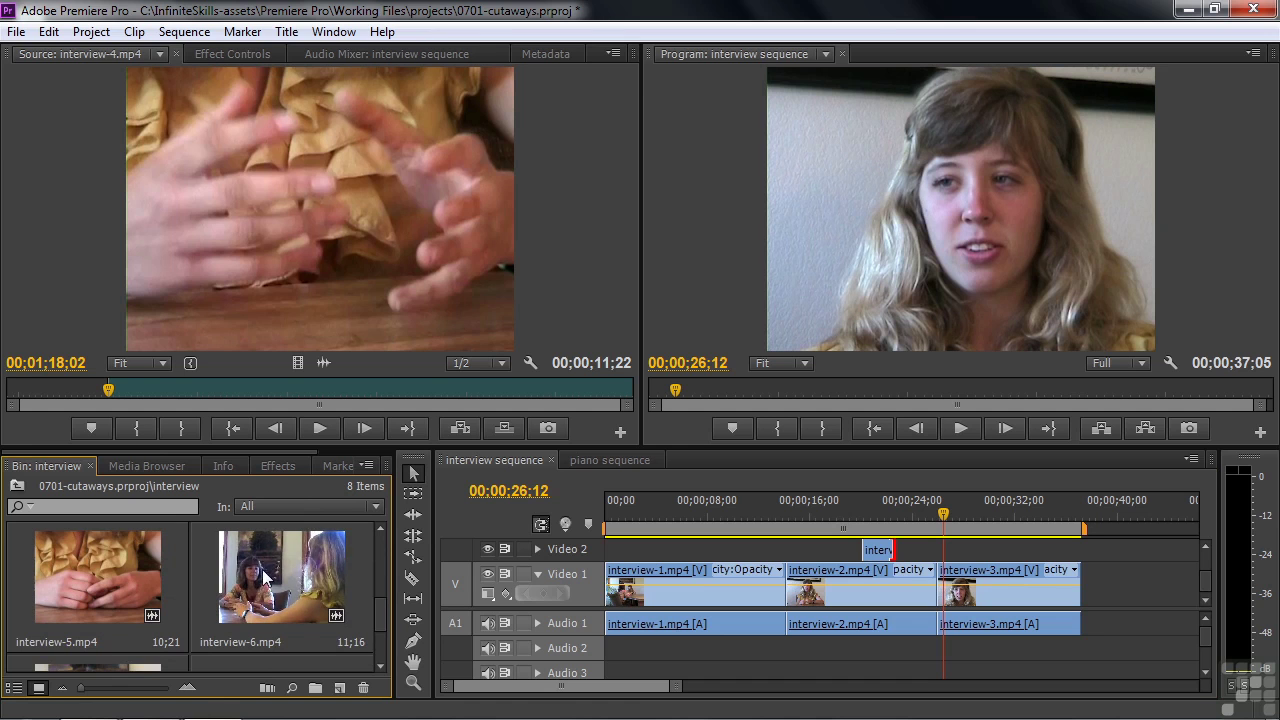
drag(382, 607, 375, 648)
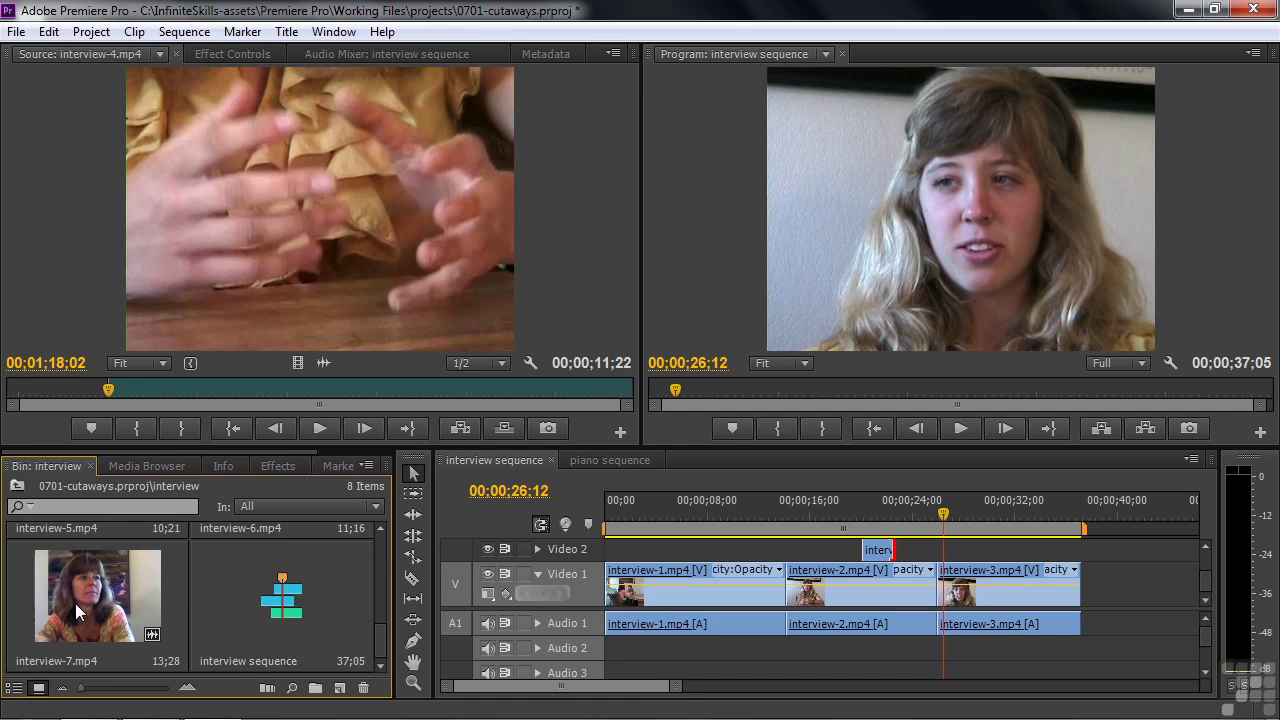
Load interview-7 in the Source monitor and set its in point at 02;25;13.
double_click(101, 600)
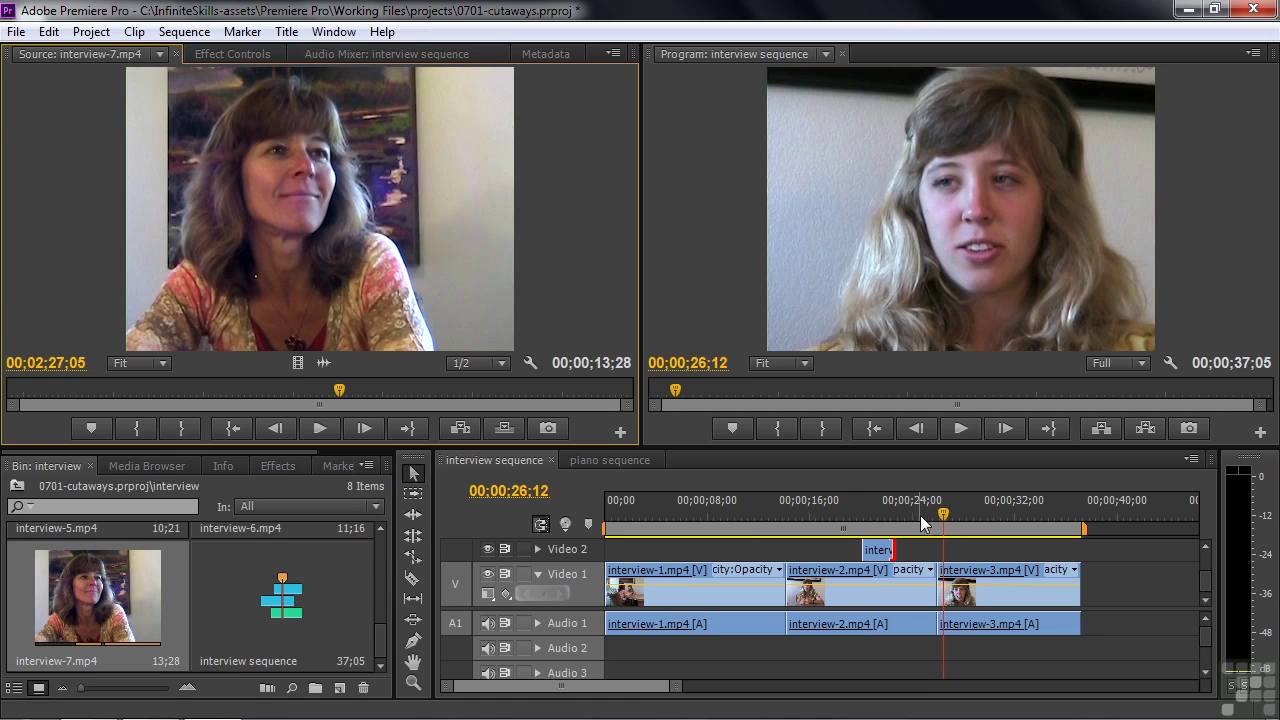
drag(940, 522, 930, 522)
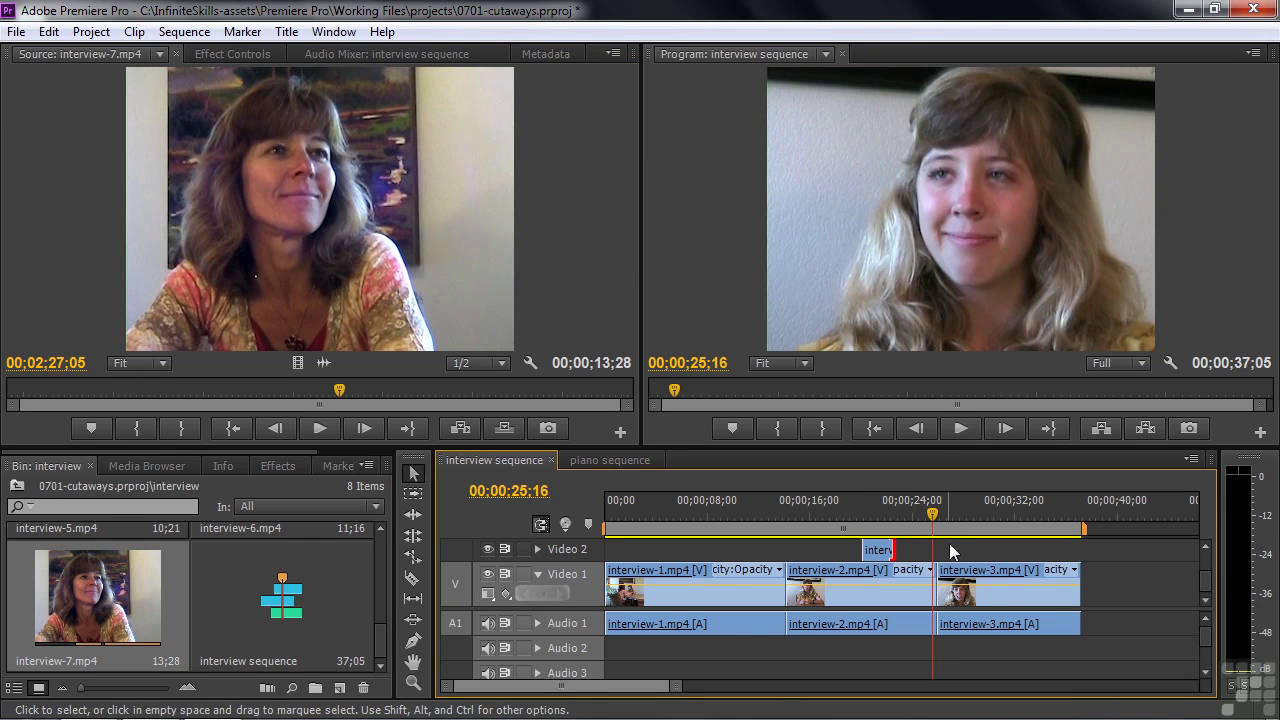
drag(342, 390, 101, 393)
key(space)
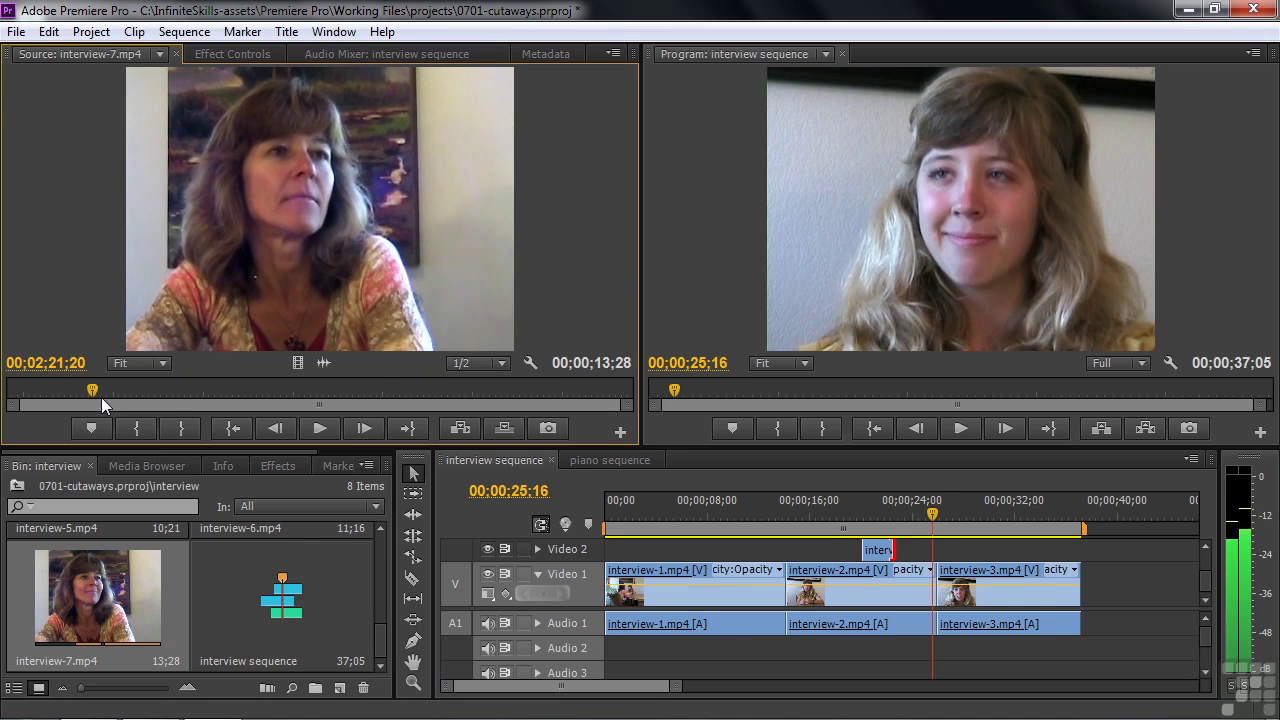
click(177, 422)
key(space)
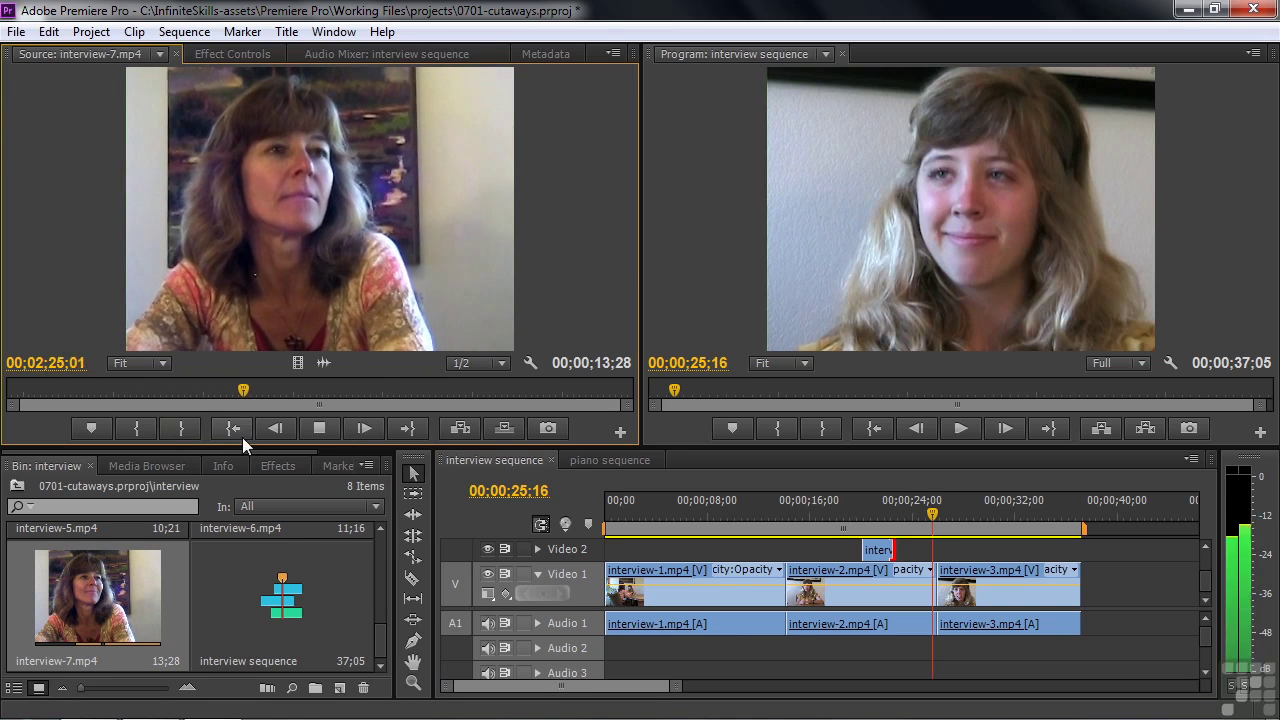
key(space)
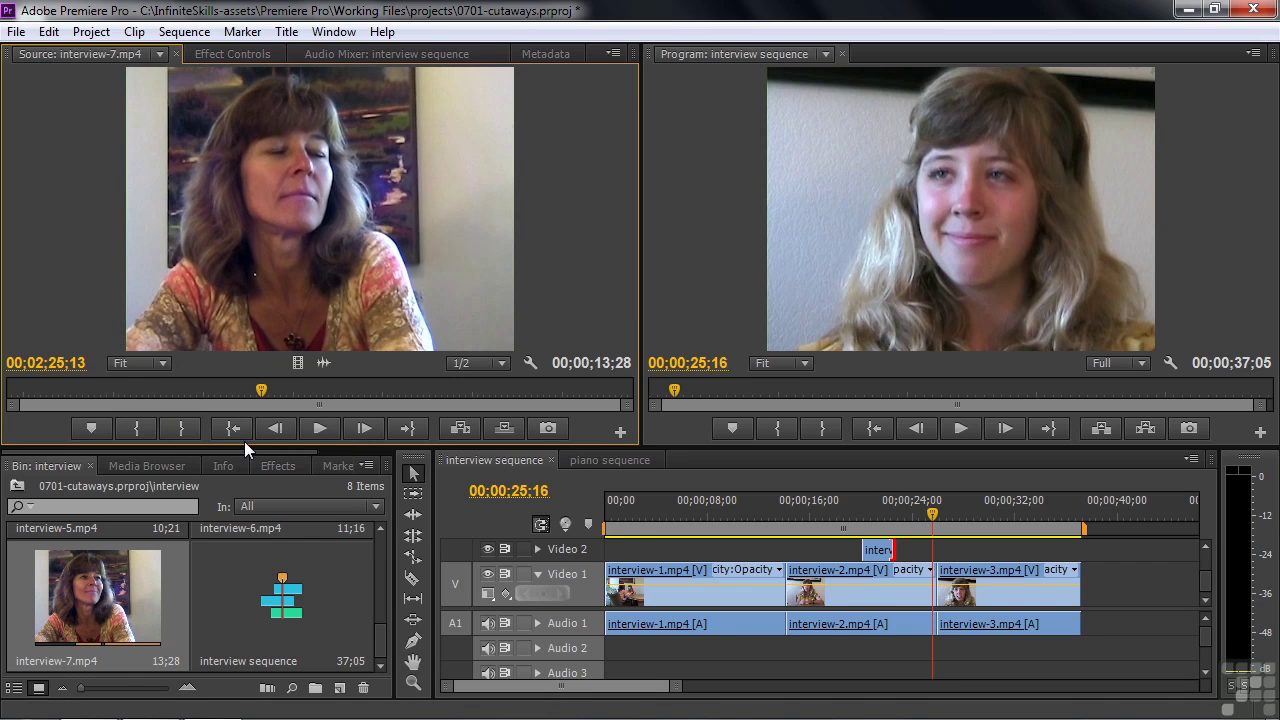
click(137, 424)
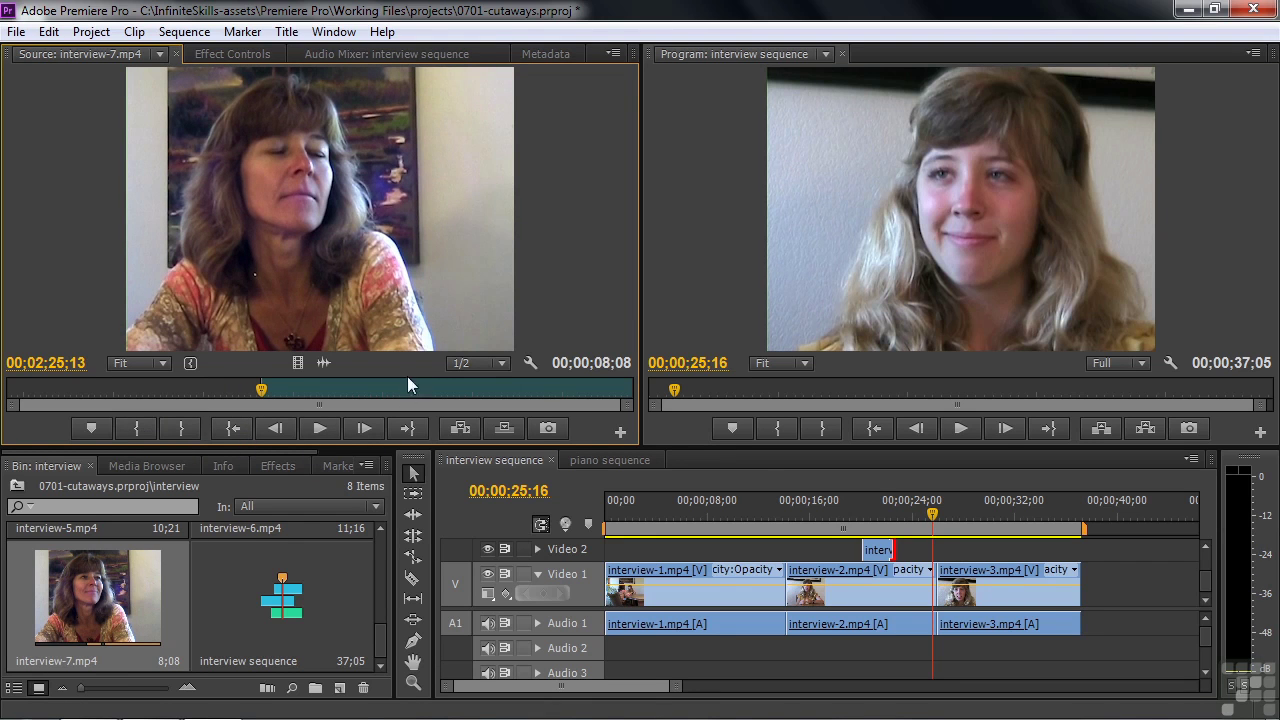
Place interview-7's video only on Video 2 at 24;20, undoing an accidental Video 1 overwrite.
click(925, 518)
click(920, 516)
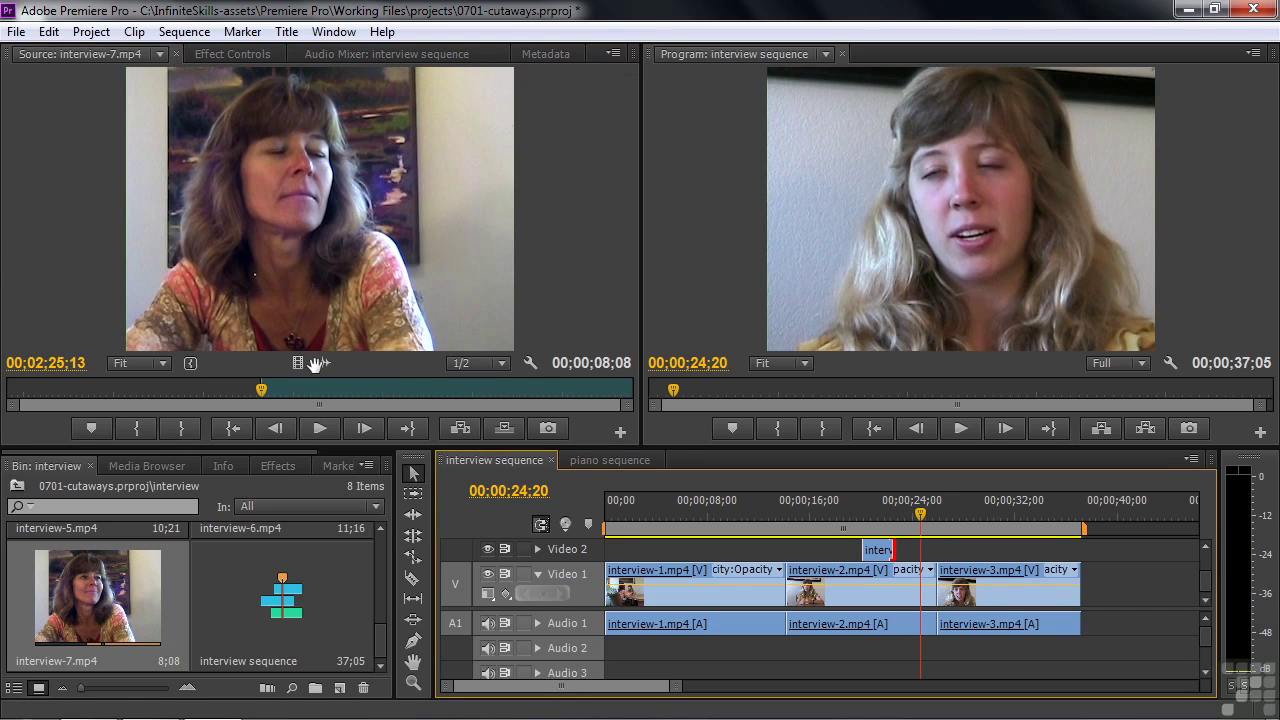
drag(297, 363, 953, 595)
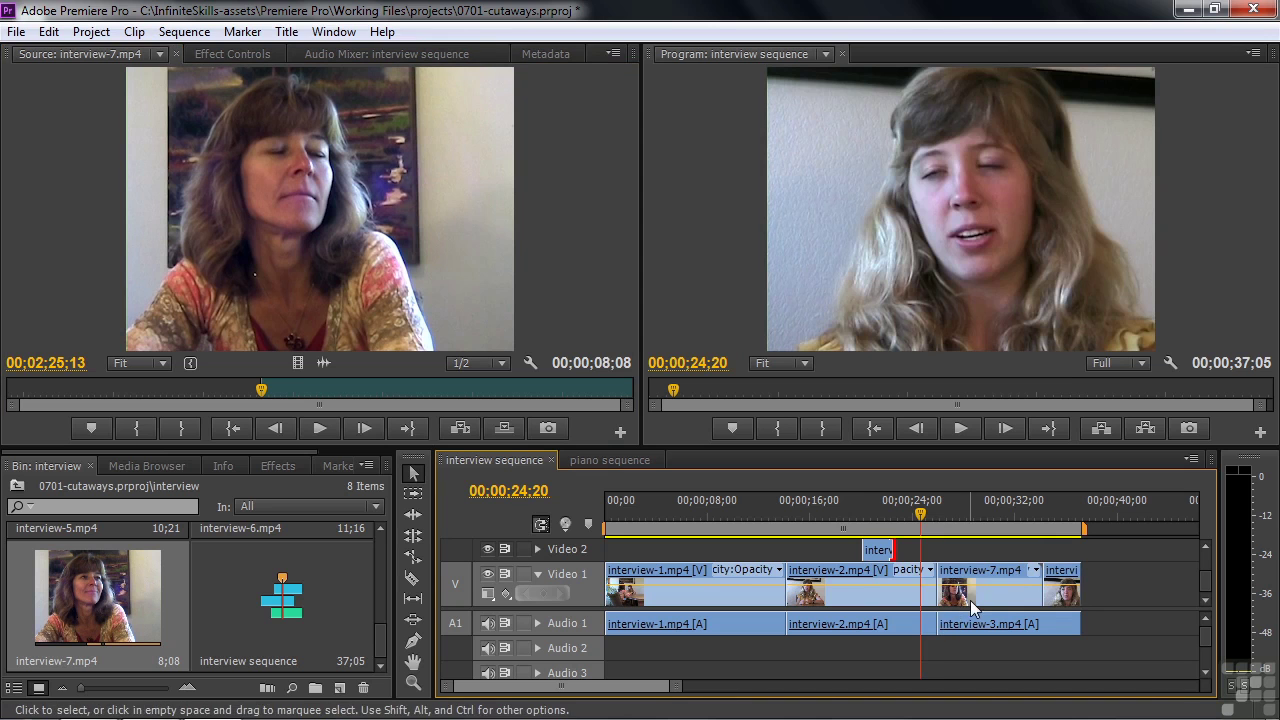
key(ctrl+z)
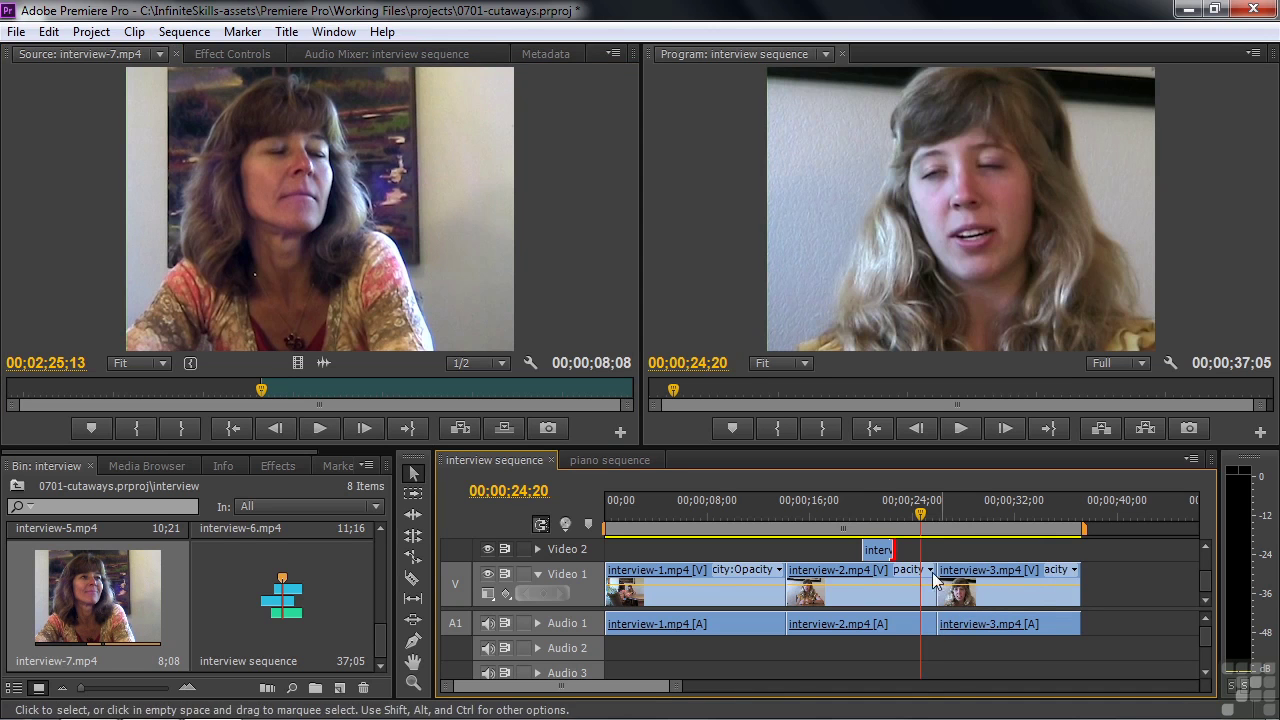
click(358, 405)
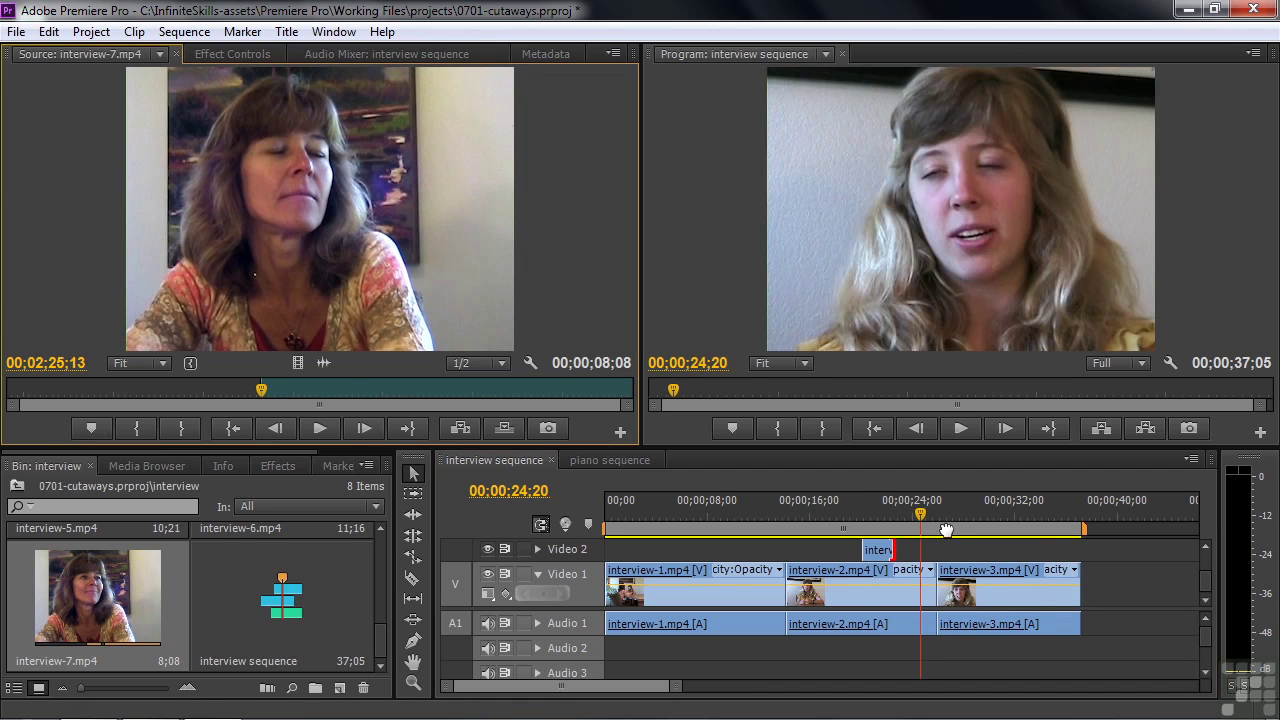
drag(946, 530, 946, 550)
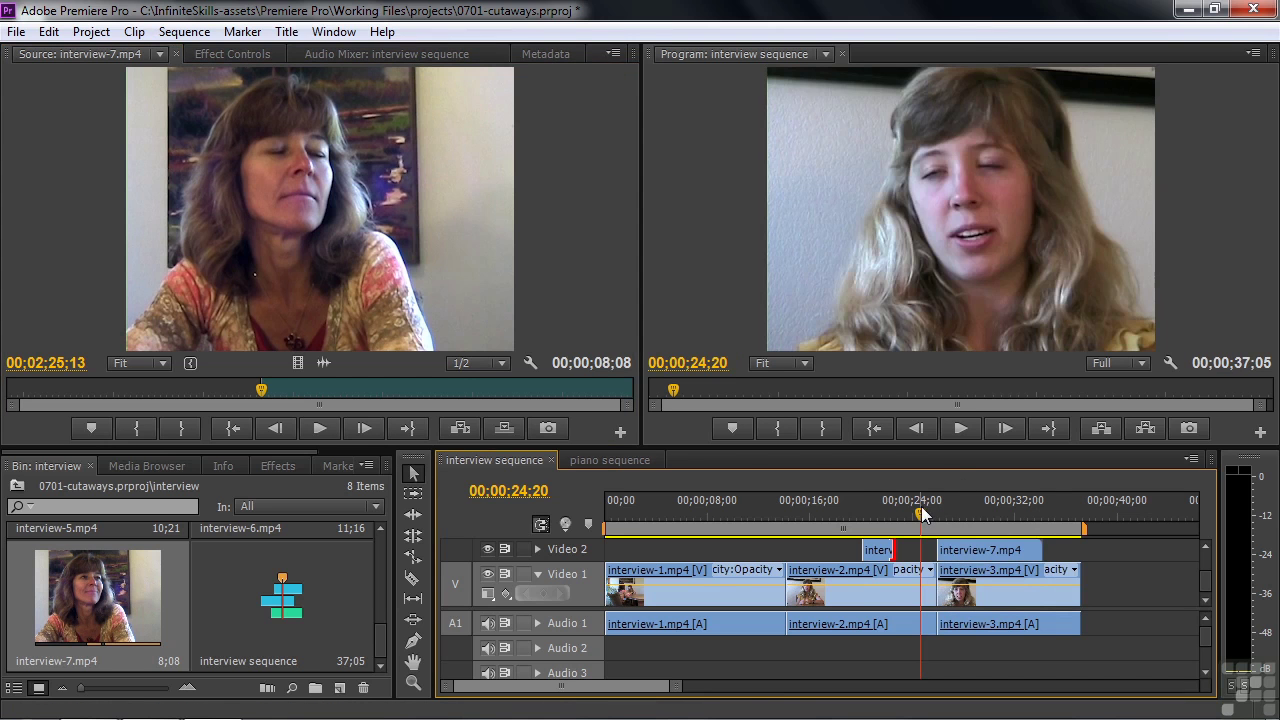
Play back the interview-7 cutaway from 24;20 and from 26;11 to check its end.
click(920, 514)
key(space)
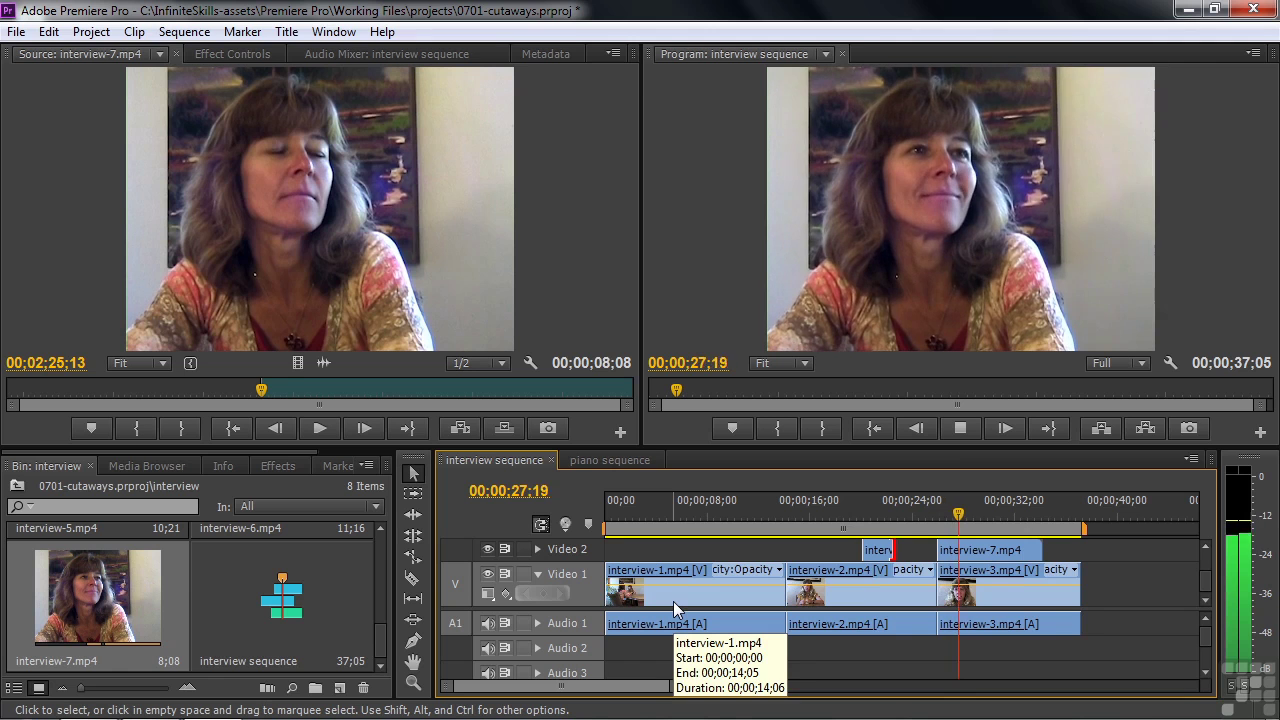
key(space)
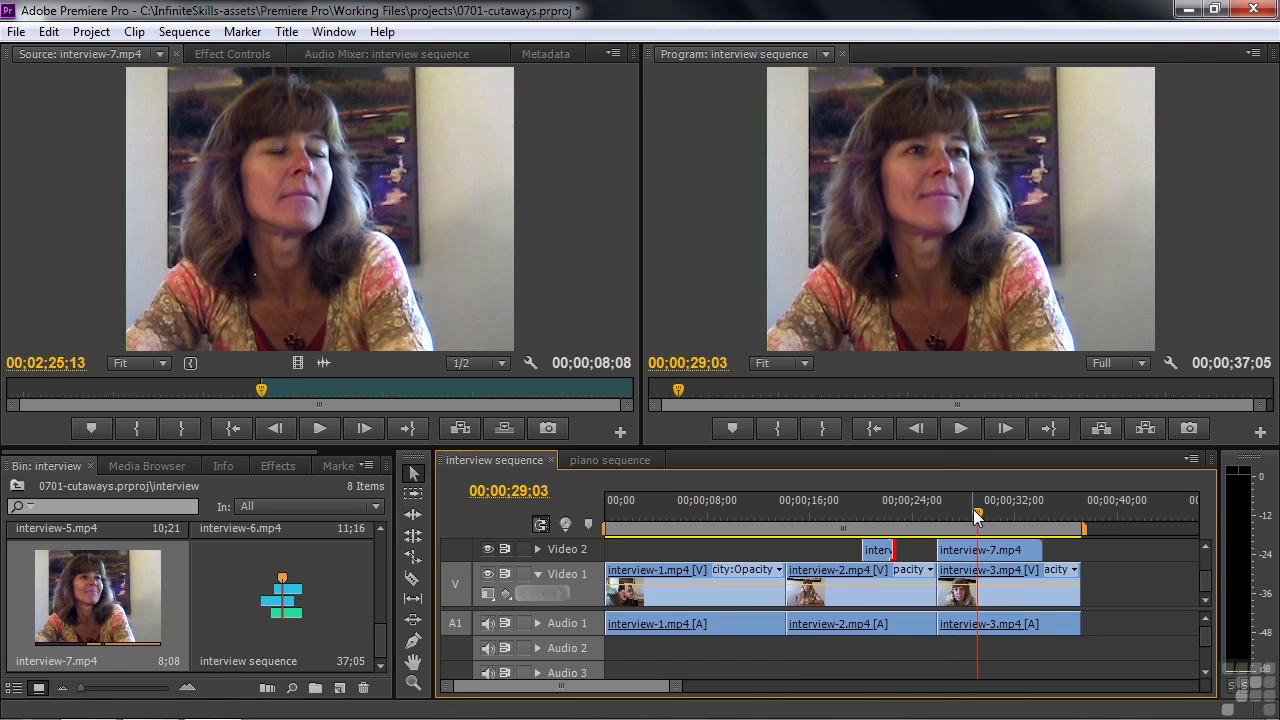
drag(977, 515, 965, 550)
click(943, 516)
key(space)
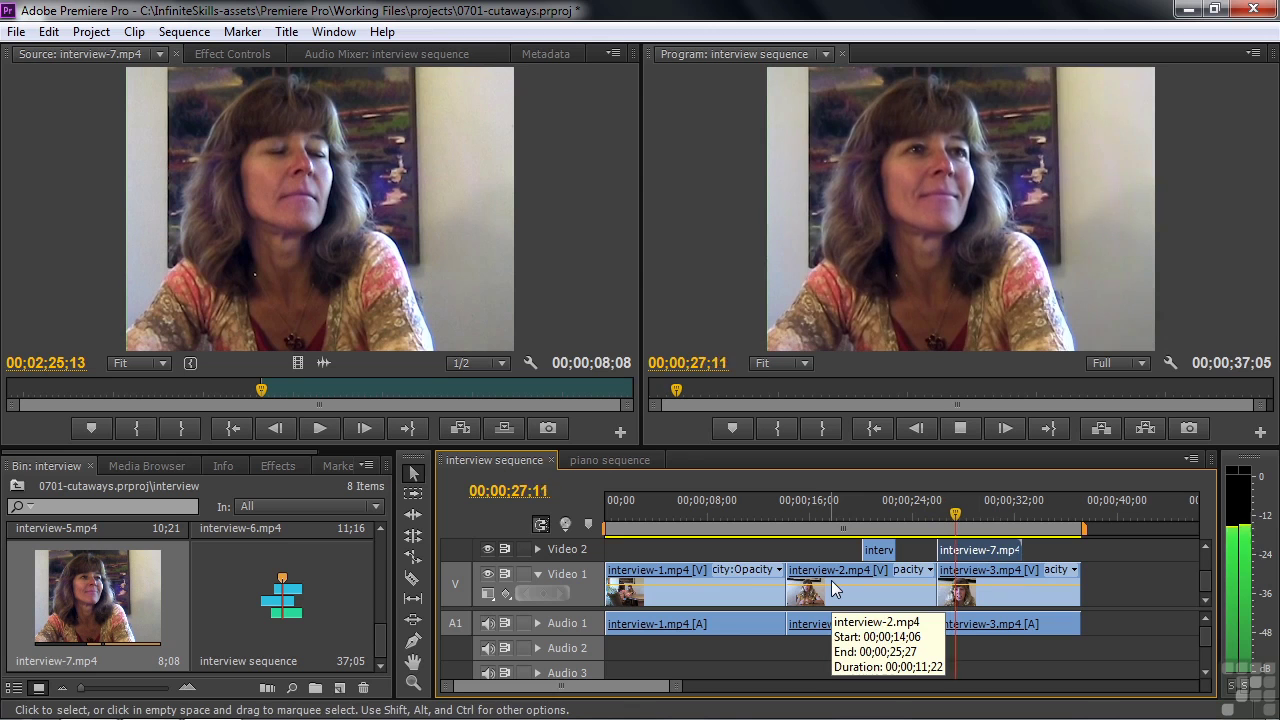
key(space)
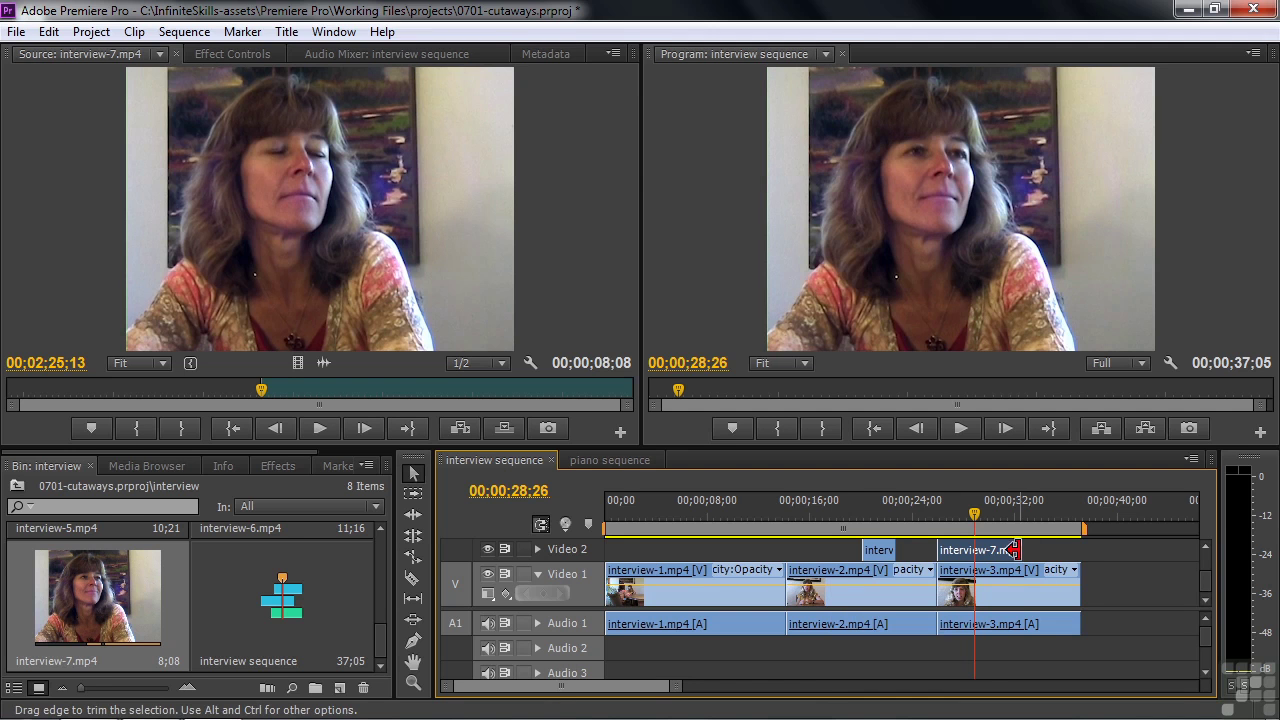
Shorten the interview-7 cutaway's end and replay it through 29;21.
drag(1014, 549, 934, 528)
click(957, 520)
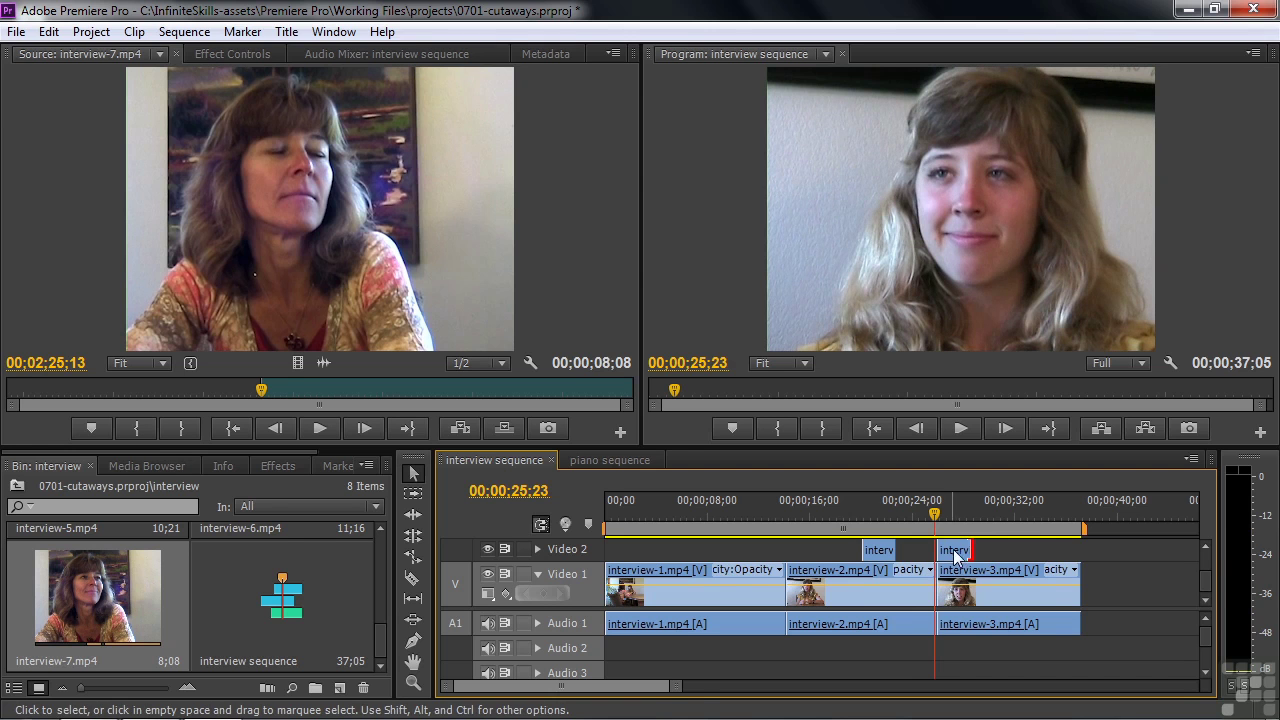
click(921, 527)
key(space)
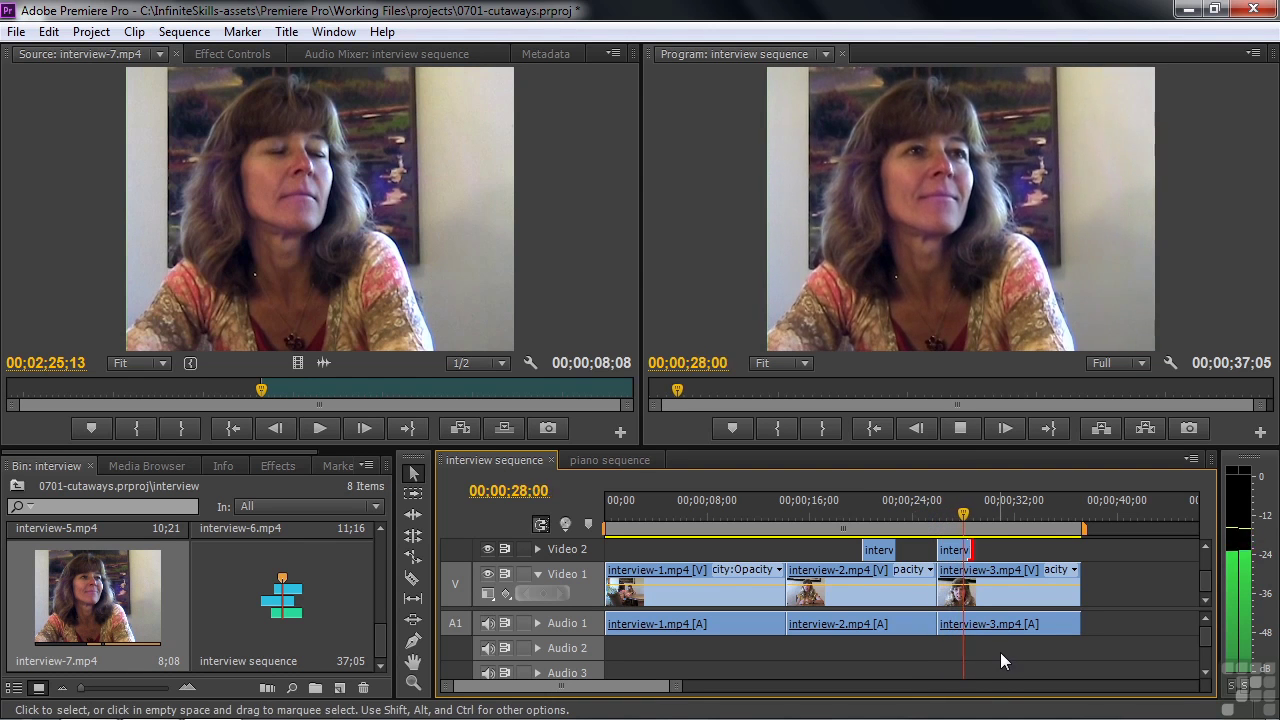
key(space)
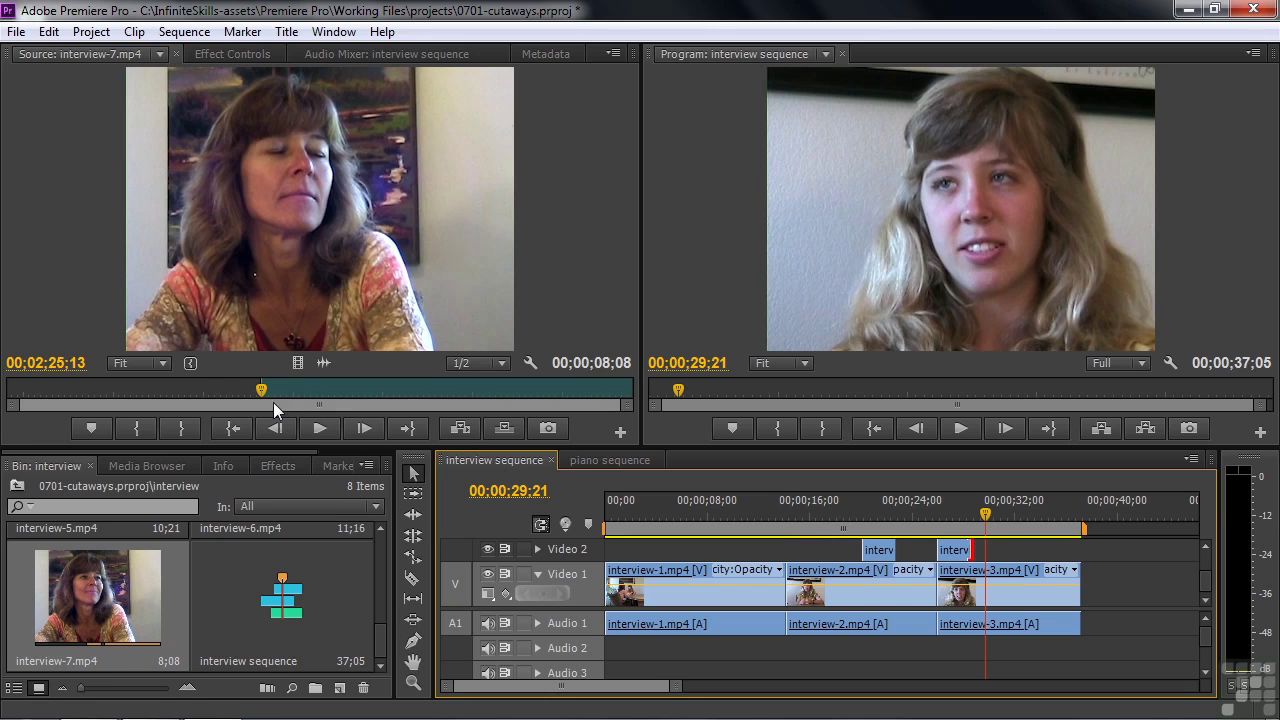
drag(261, 391, 256, 394)
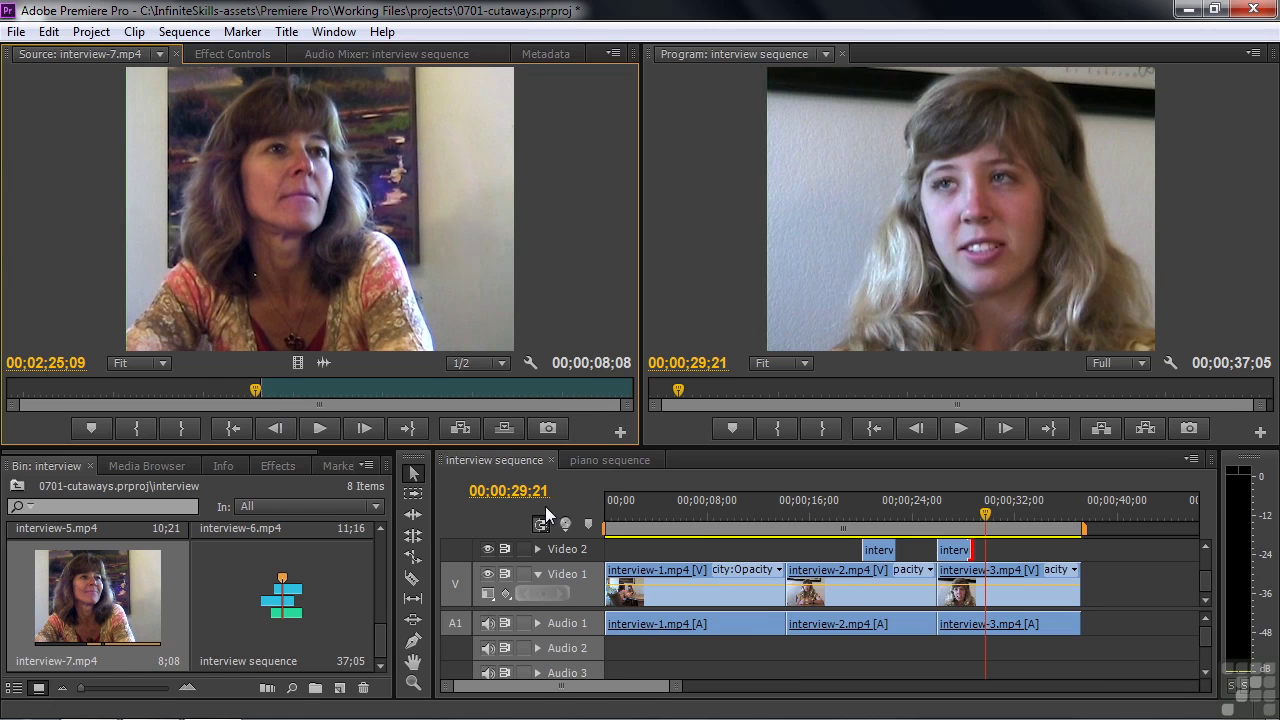
Switch to the piano sequence and play and scrub it from the start to about 14;18.
click(610, 460)
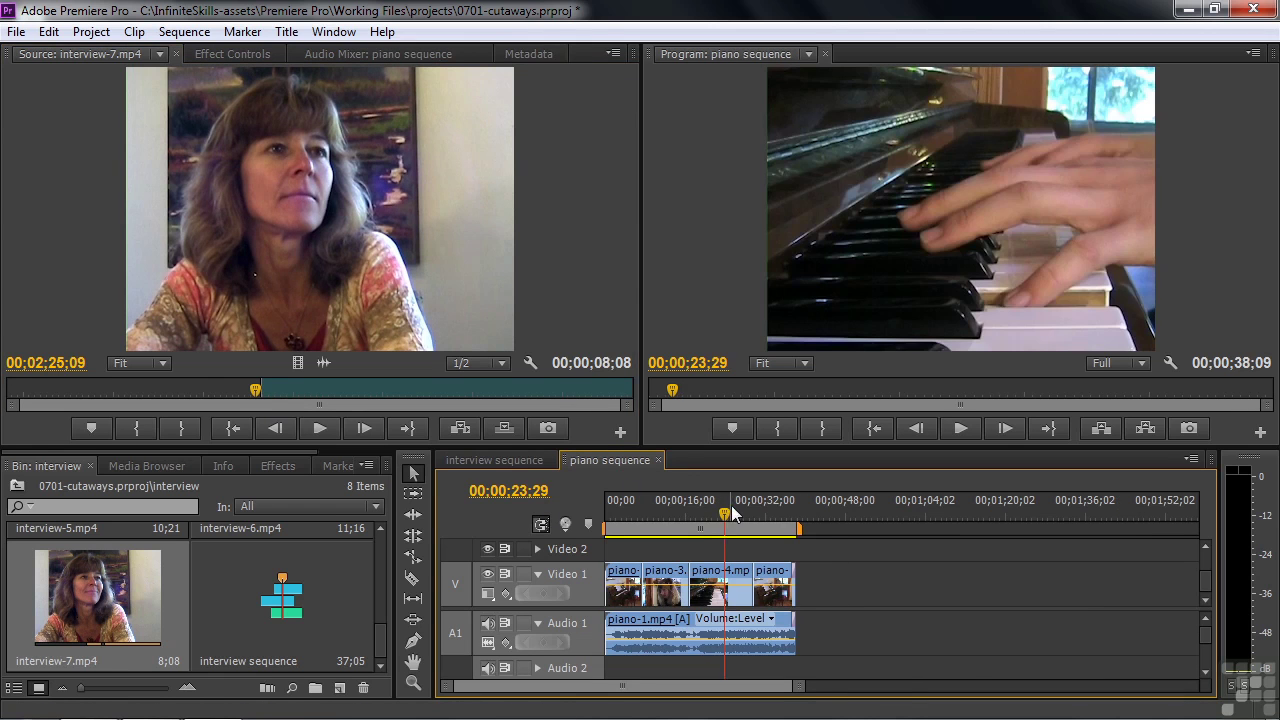
drag(728, 517, 566, 527)
key(space)
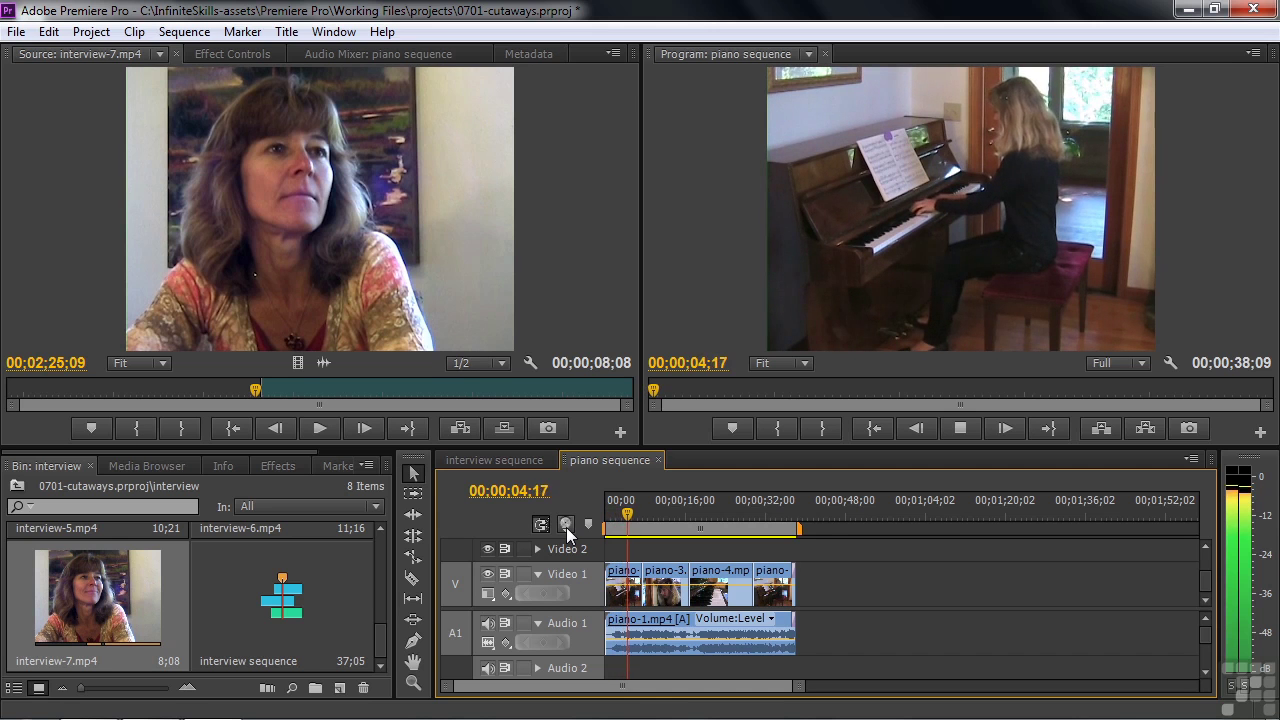
key(space)
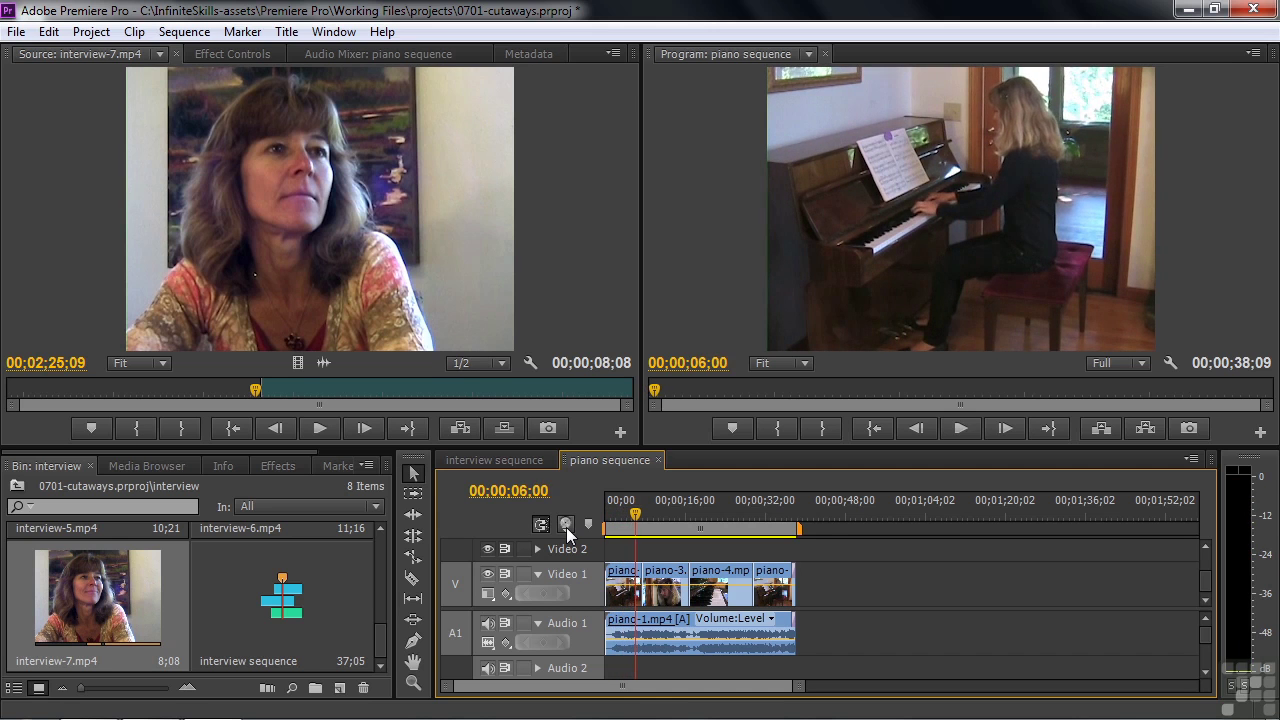
mouse_move(636, 516)
mouse_down()
mouse_move(664, 521)
mouse_move(636, 519)
mouse_up()
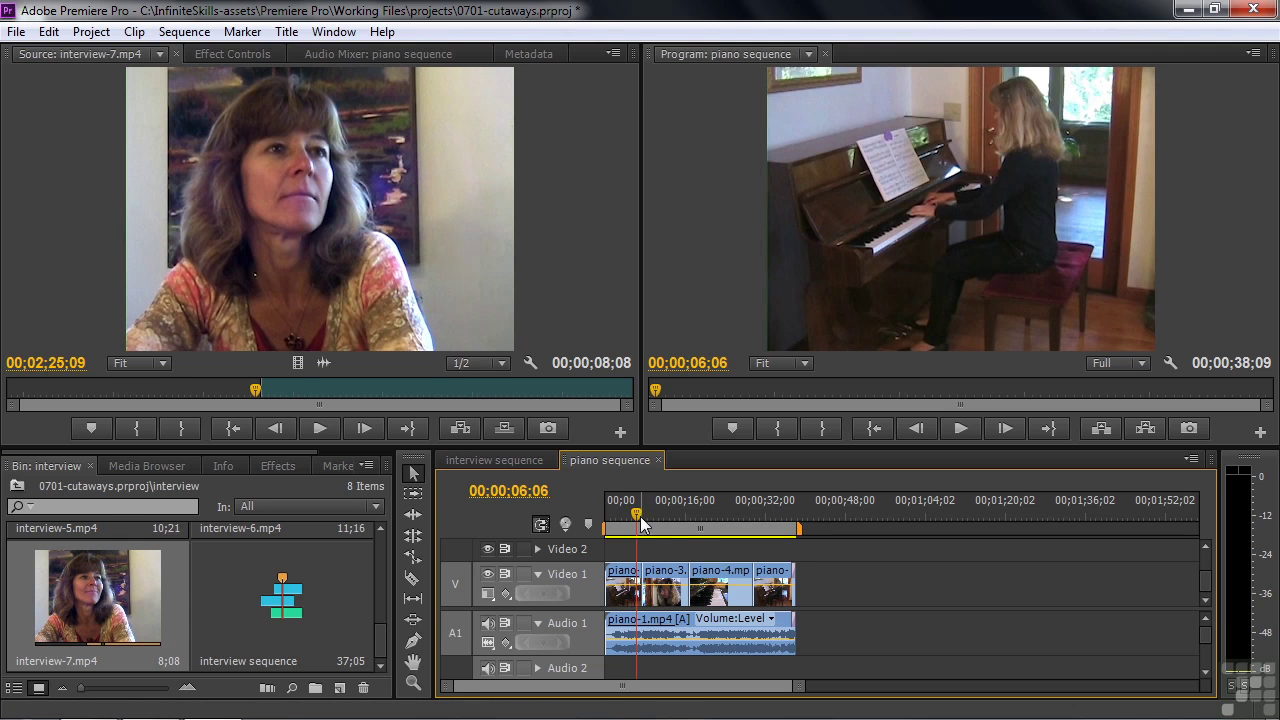
drag(637, 516, 648, 522)
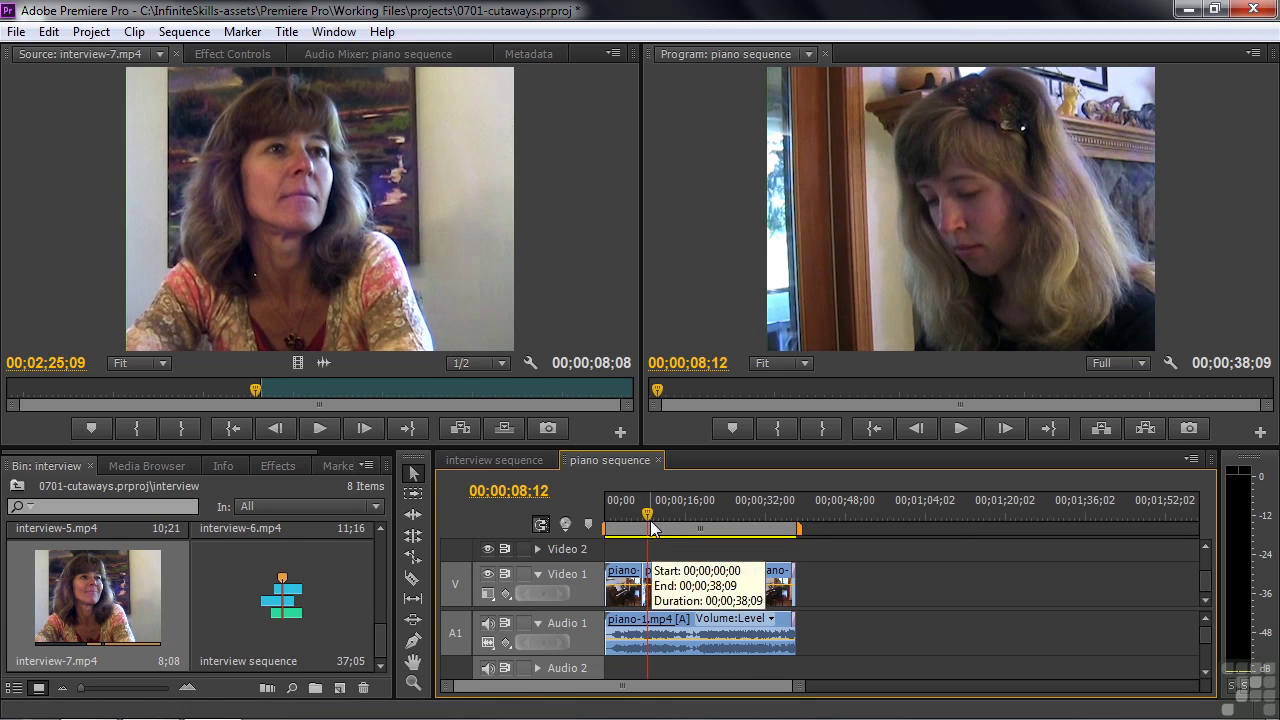
drag(650, 516, 692, 514)
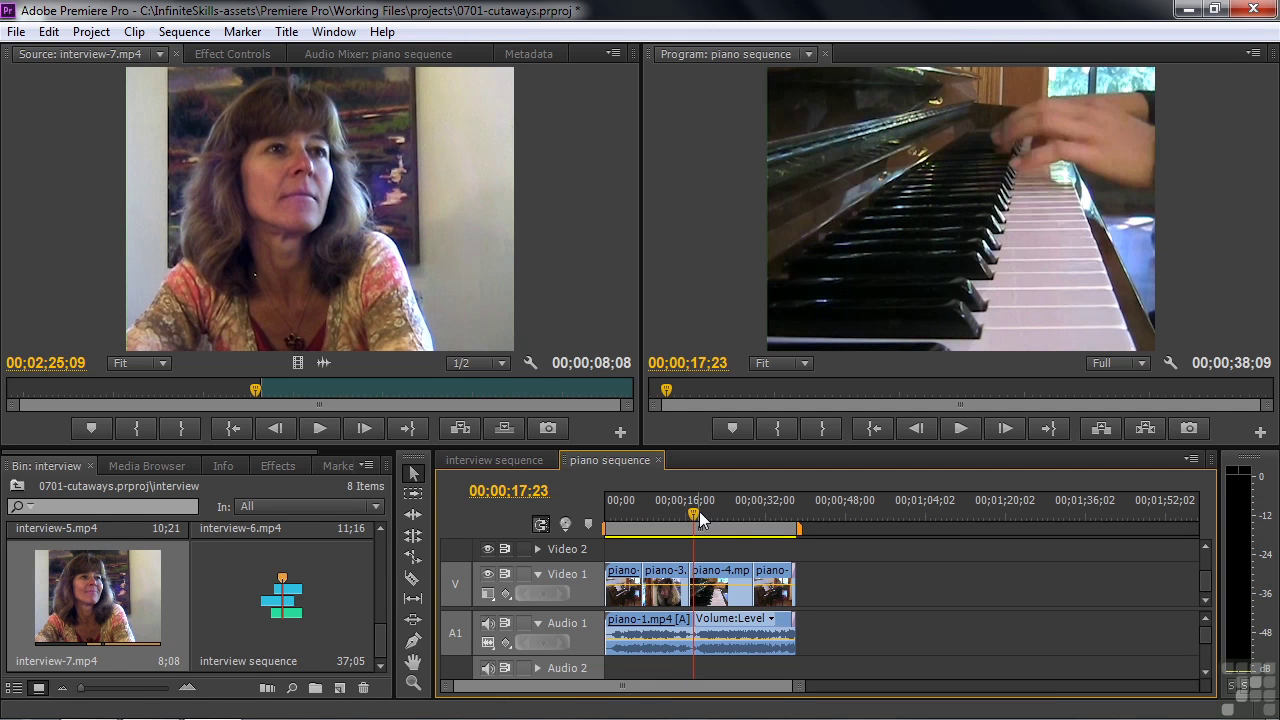
Play forward and backward from 16;00 with J/K shortcuts to pinpoint the hands close-up near 23;20.
click(691, 514)
drag(692, 514, 686, 514)
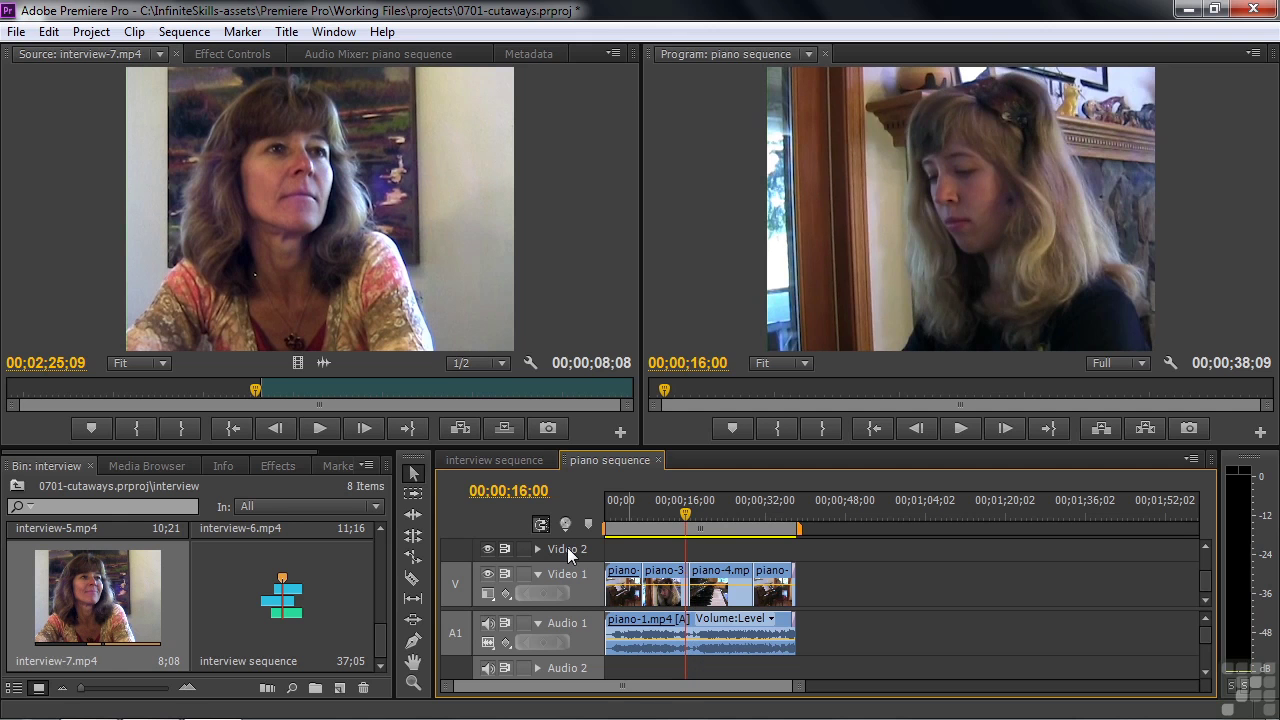
key(space)
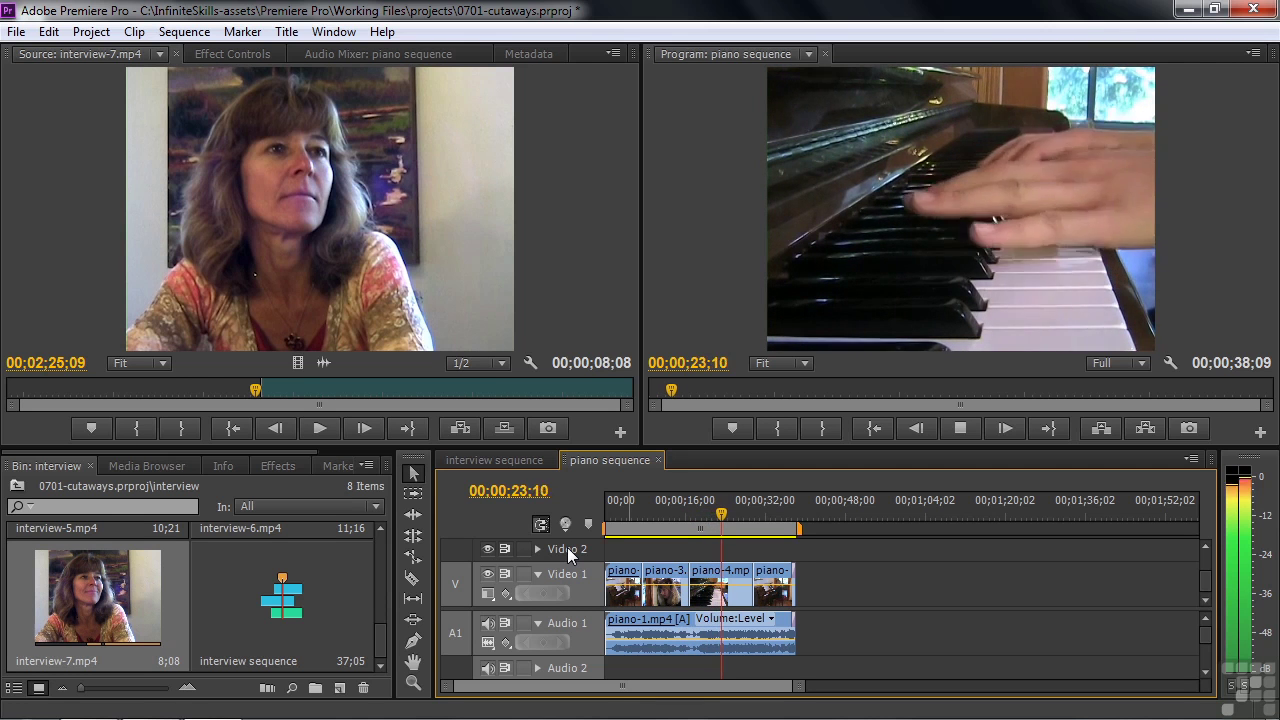
key(space)
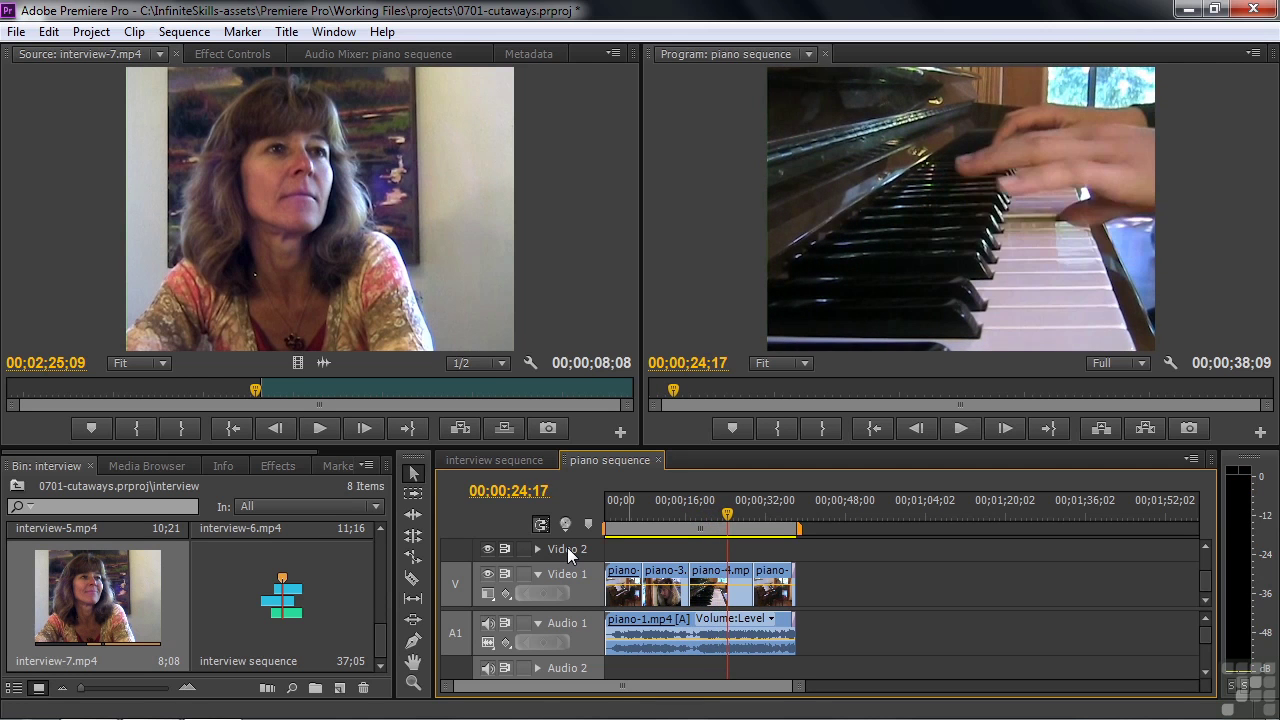
key(j)
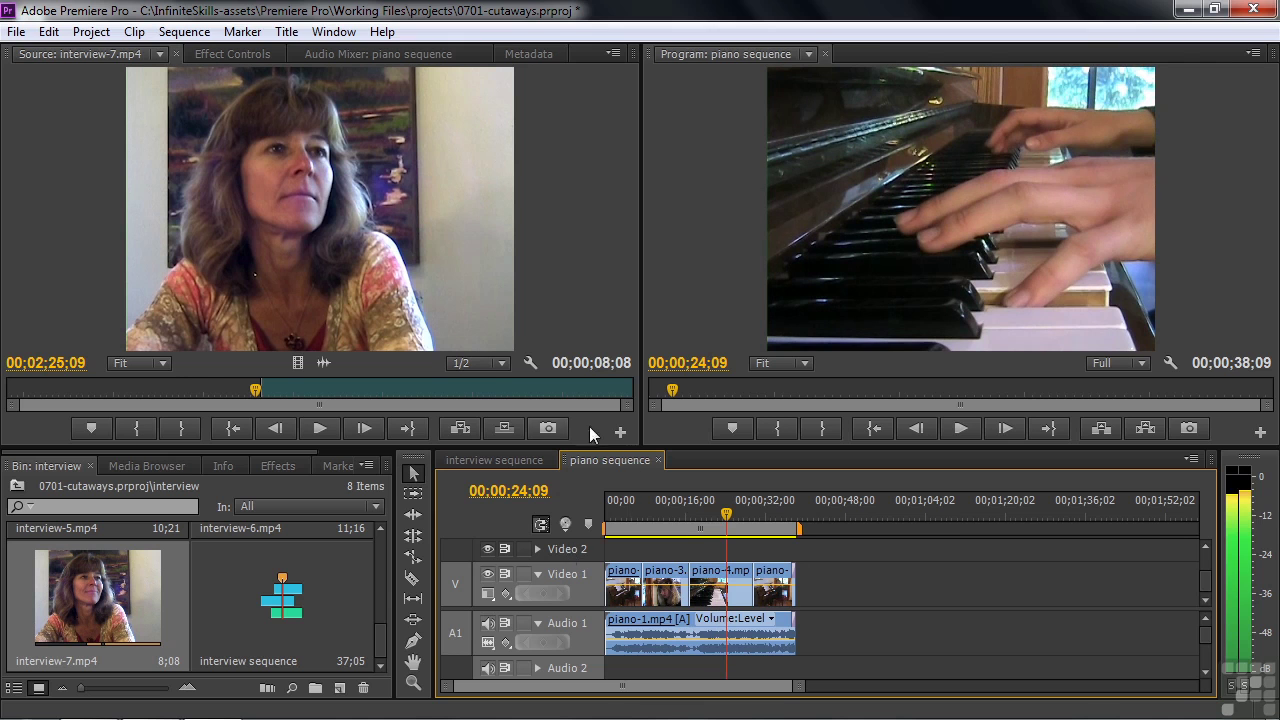
click(722, 514)
key(shift+k)
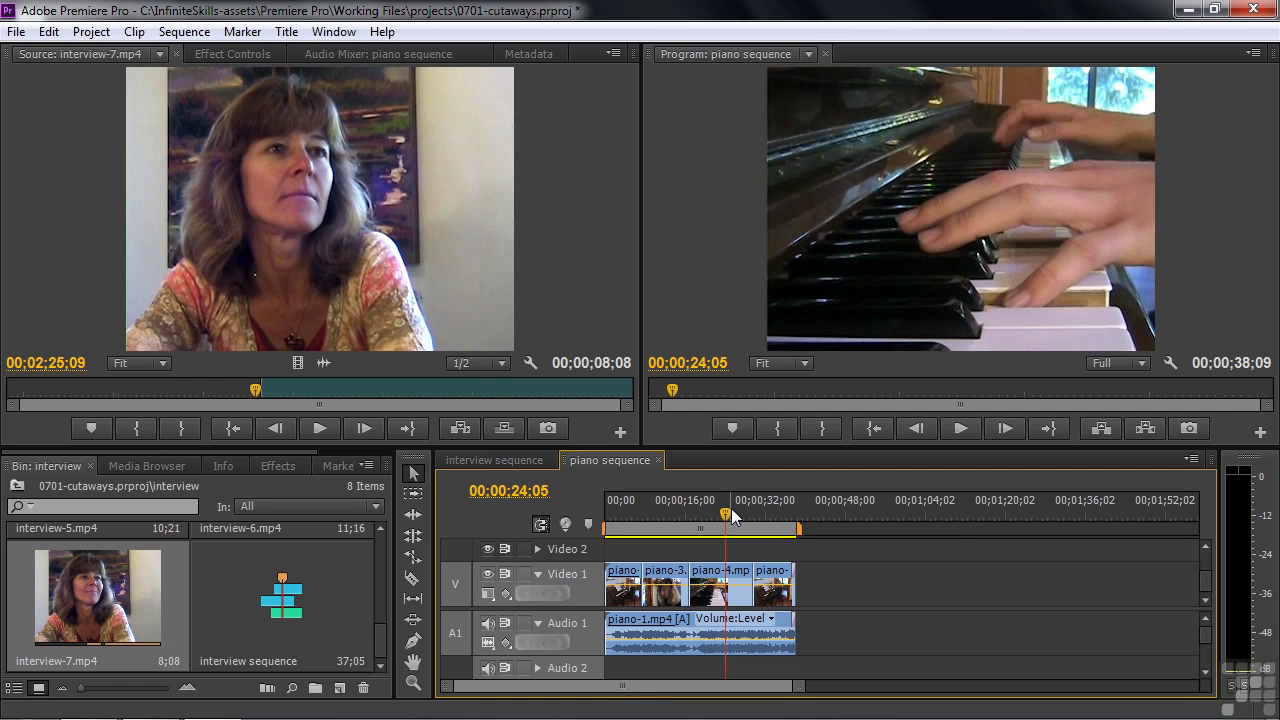
key(shift+j)
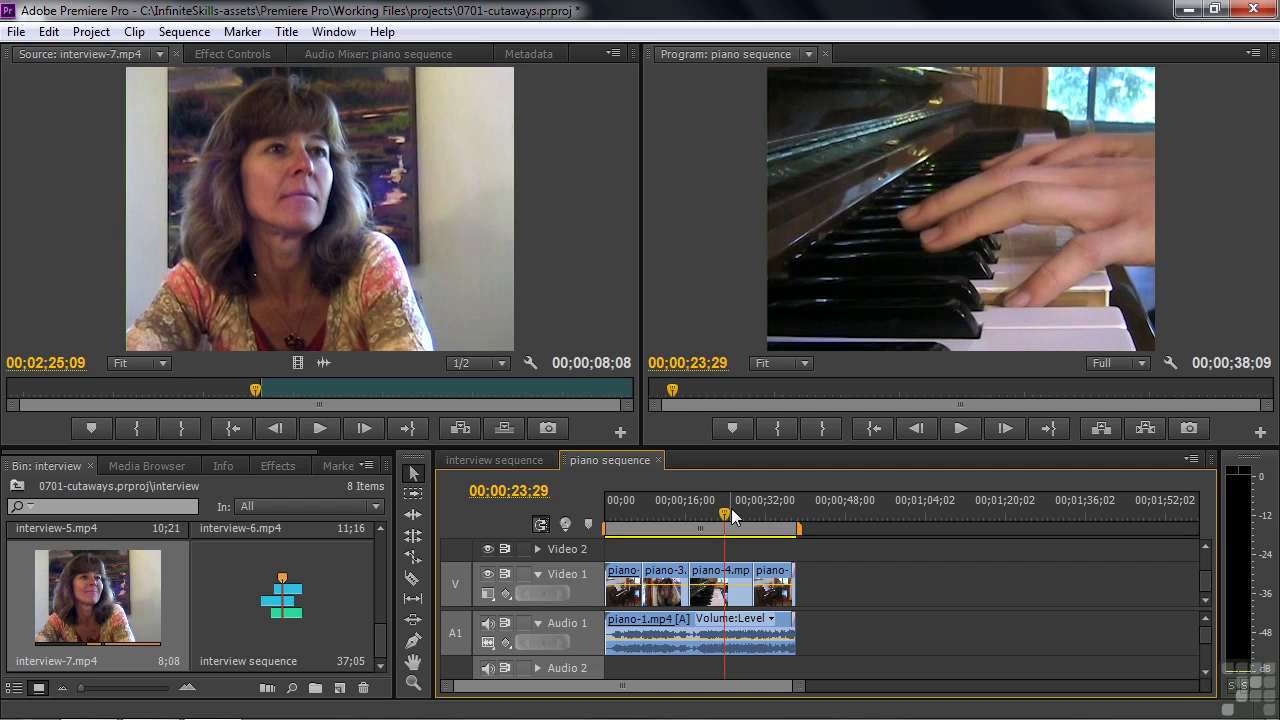
key(j)
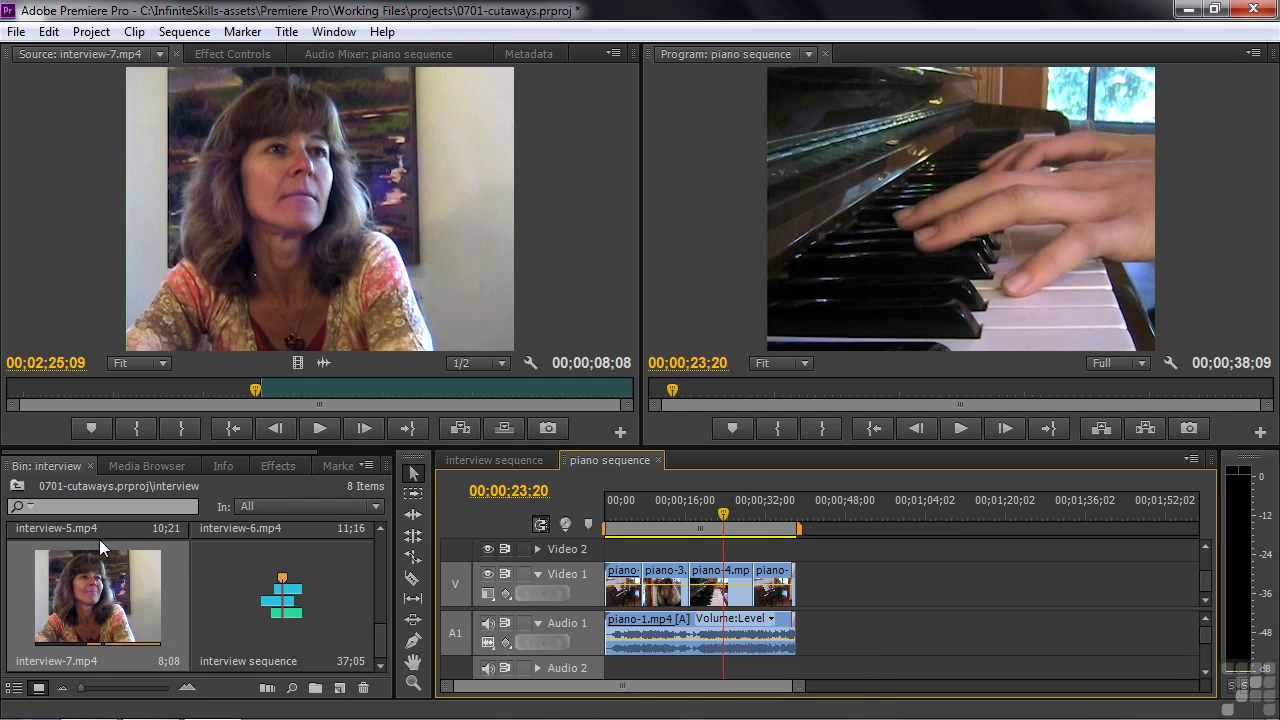
Open the piano bin from the project's top level and select piano-6.mp4.
click(17, 487)
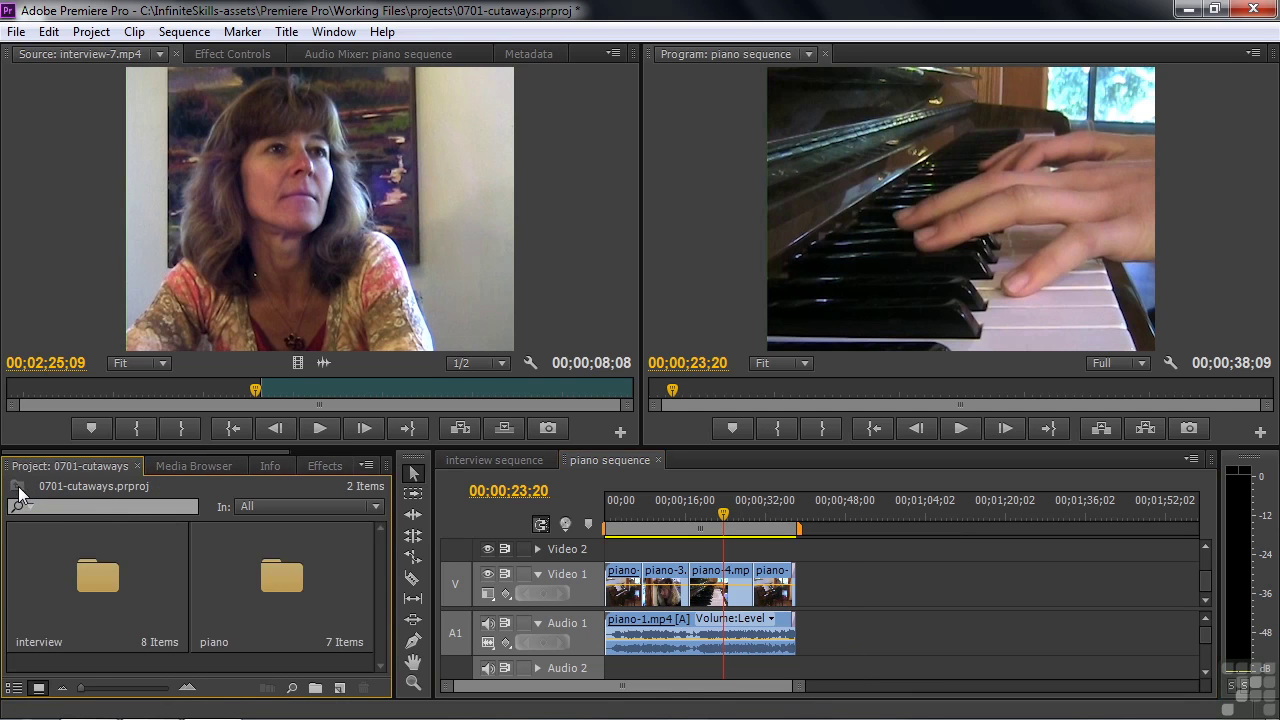
double_click(289, 572)
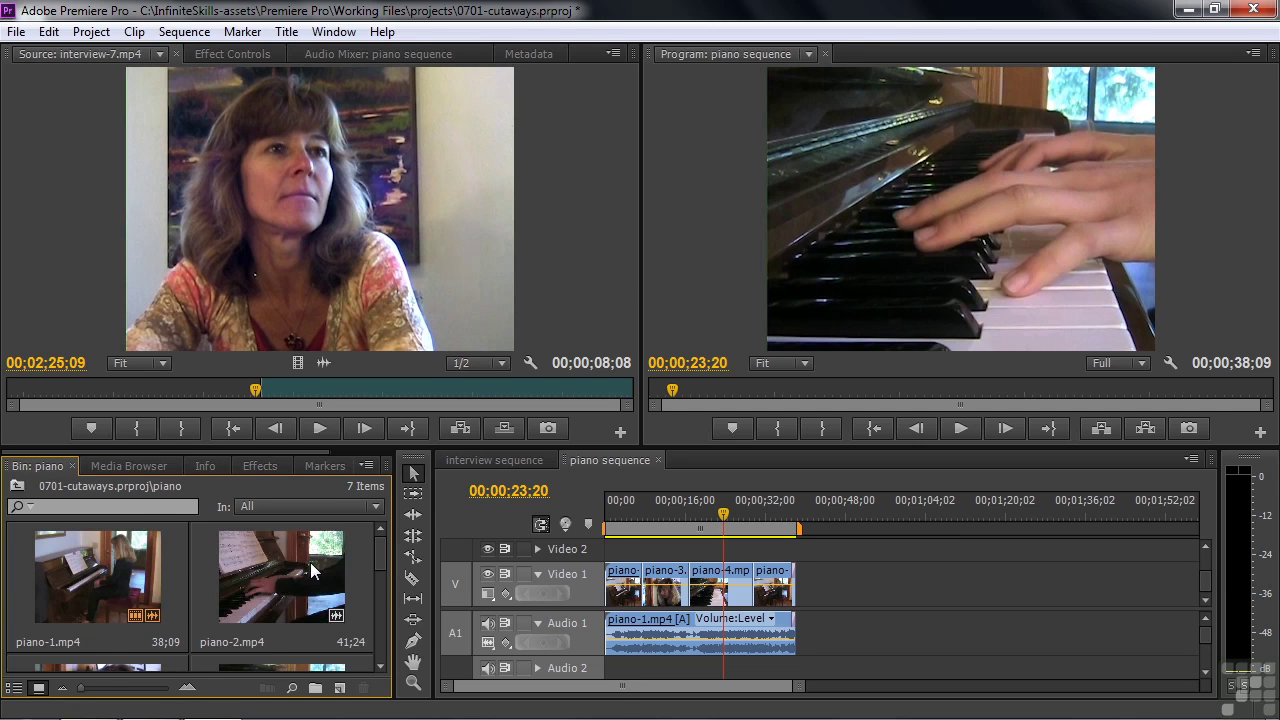
drag(380, 563, 381, 586)
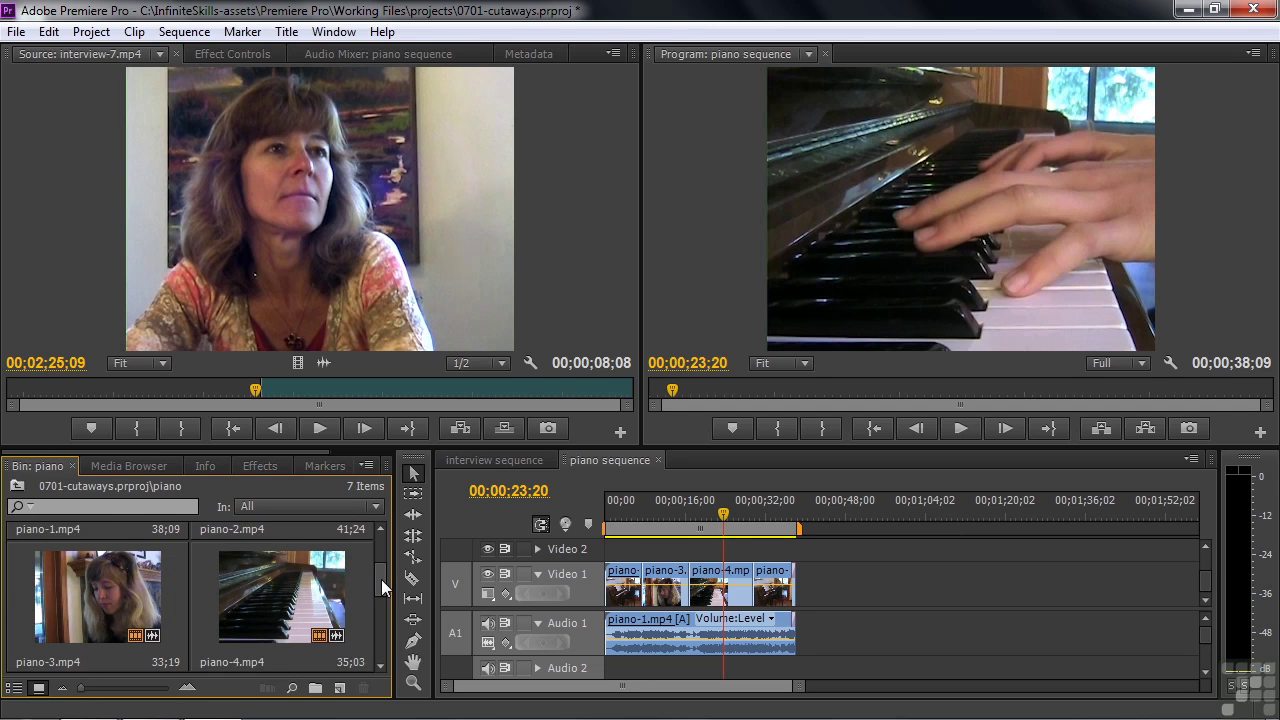
drag(383, 588, 382, 594)
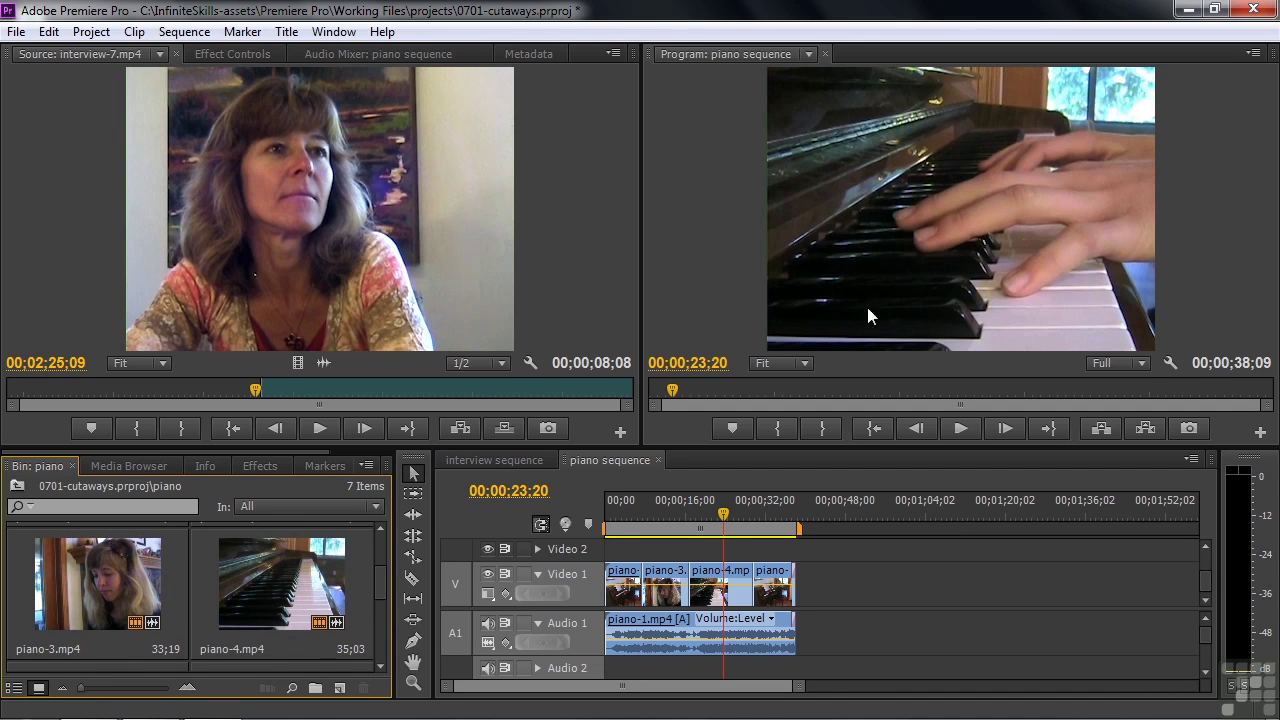
drag(381, 586, 385, 608)
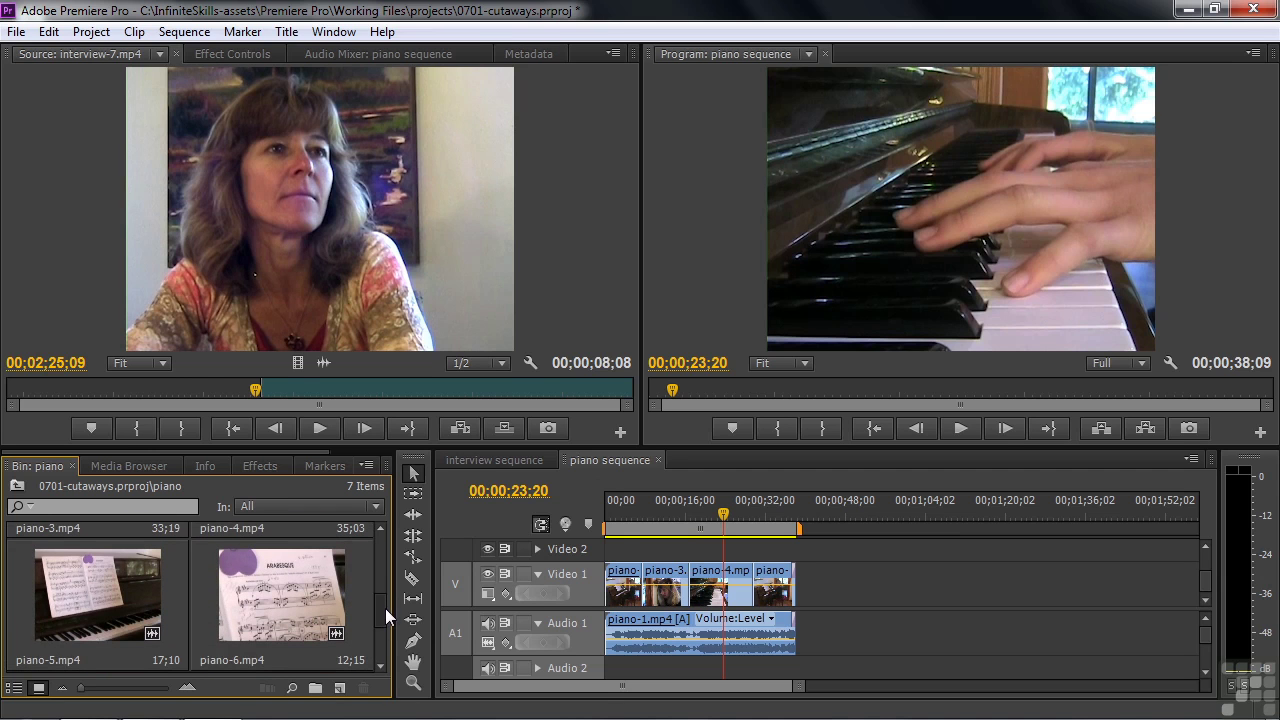
click(264, 591)
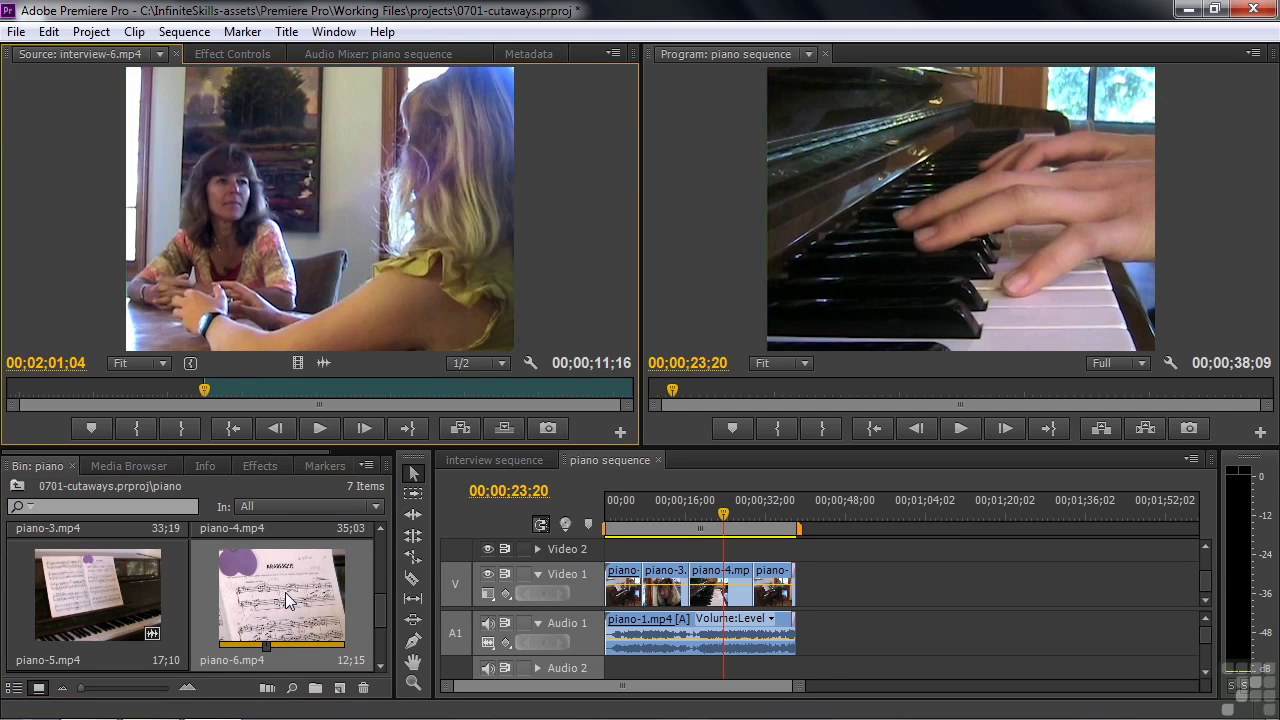
Load piano-6.mp4 in the Source monitor and mark its In point at 00;04;14;06.
double_click(285, 592)
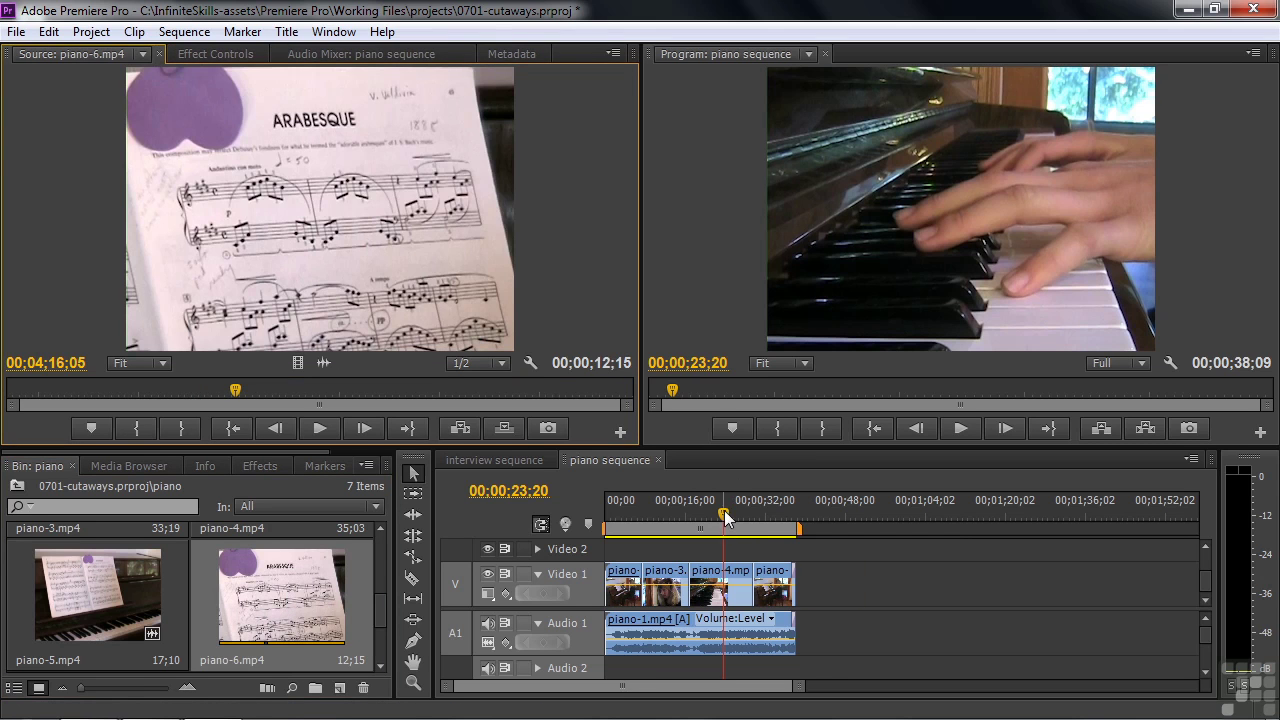
click(782, 551)
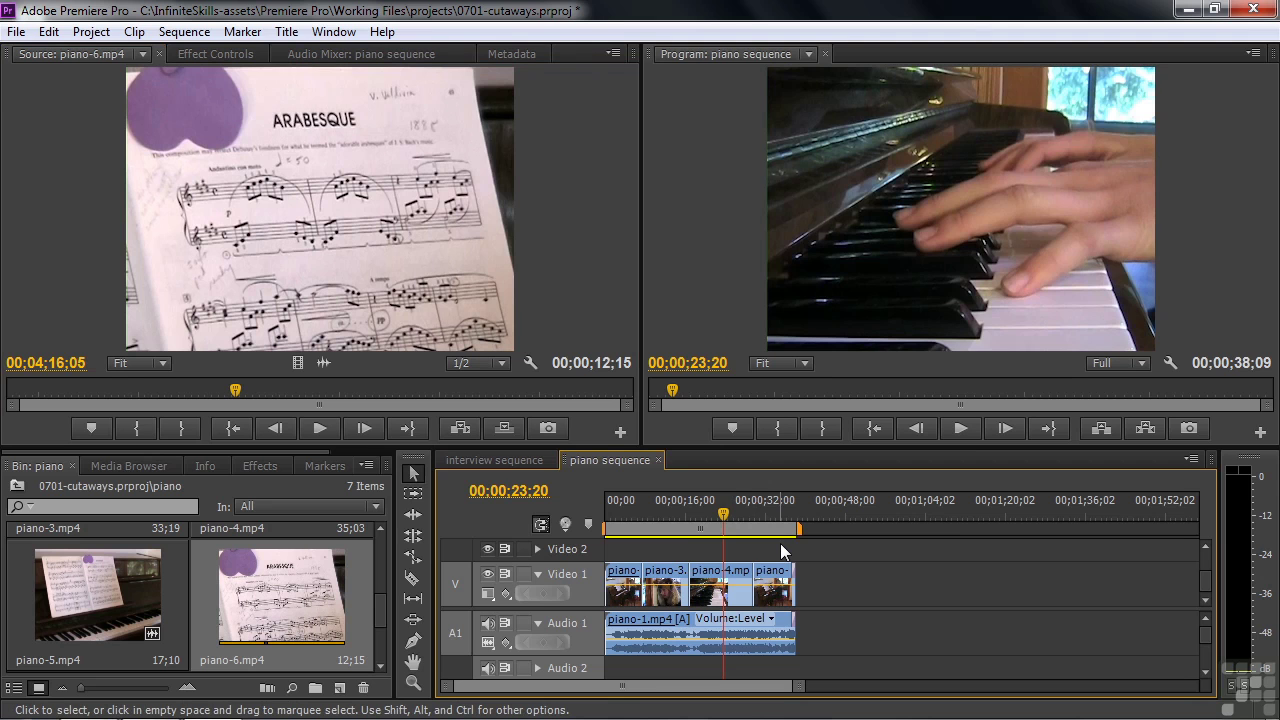
key(Down)
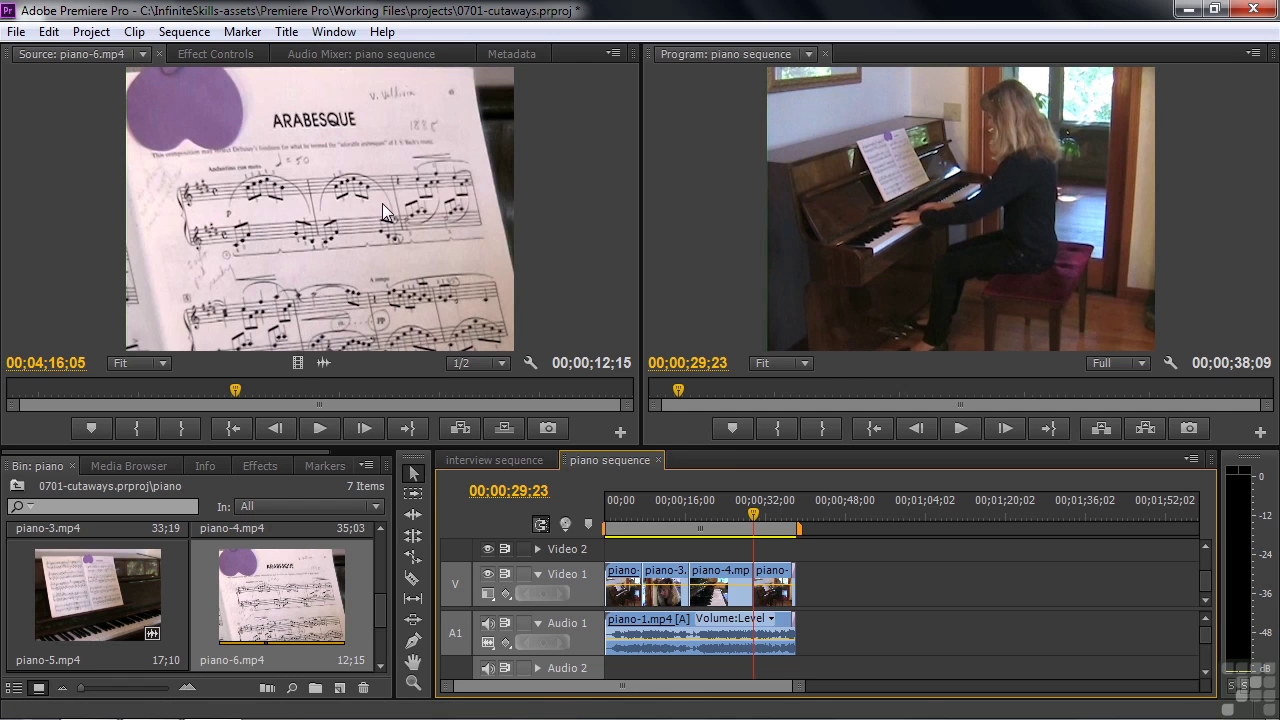
drag(234, 390, 136, 393)
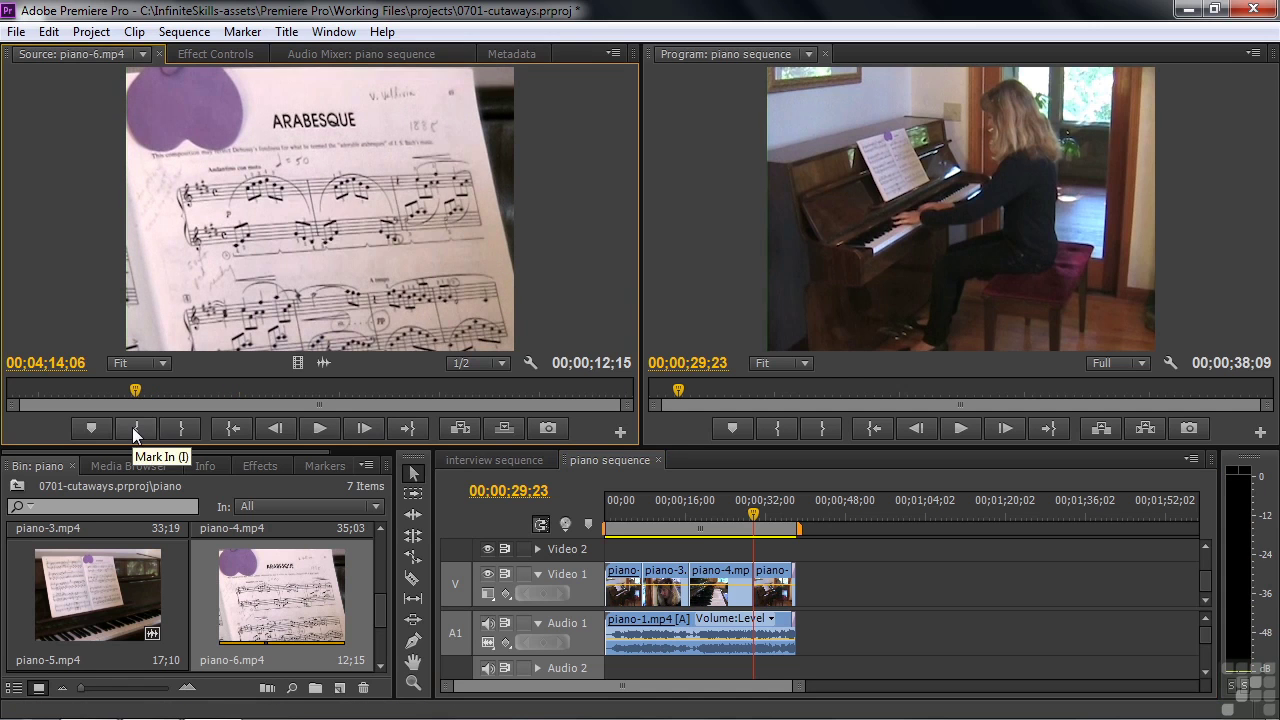
click(132, 427)
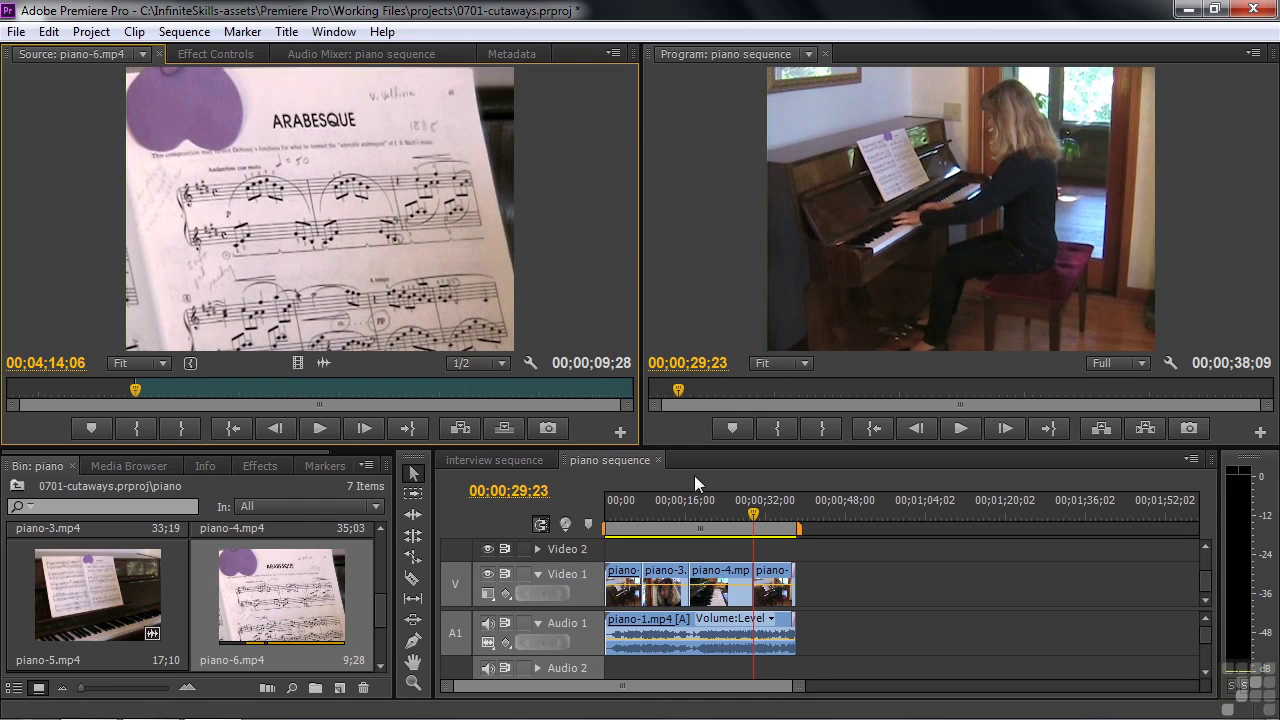
Cue the sequence playhead to 00;00;23;19 and drop piano-6 video onto Video 2 there.
drag(751, 514, 711, 522)
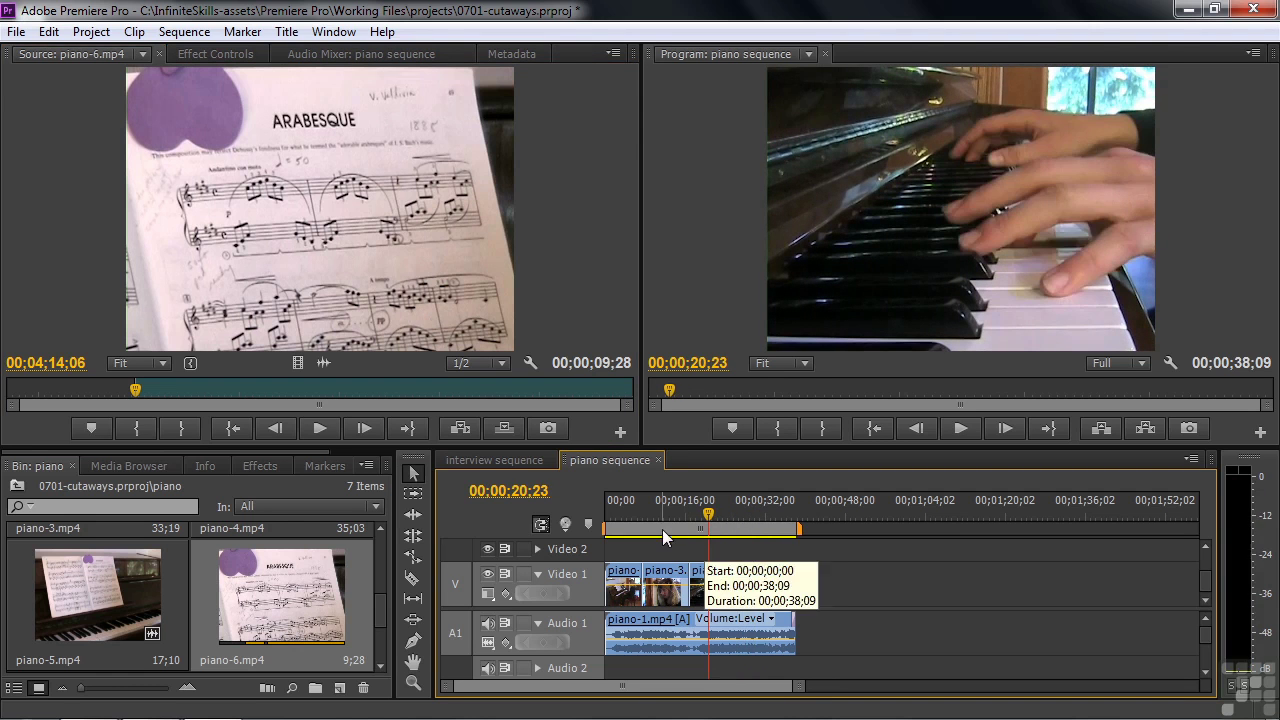
key(space)
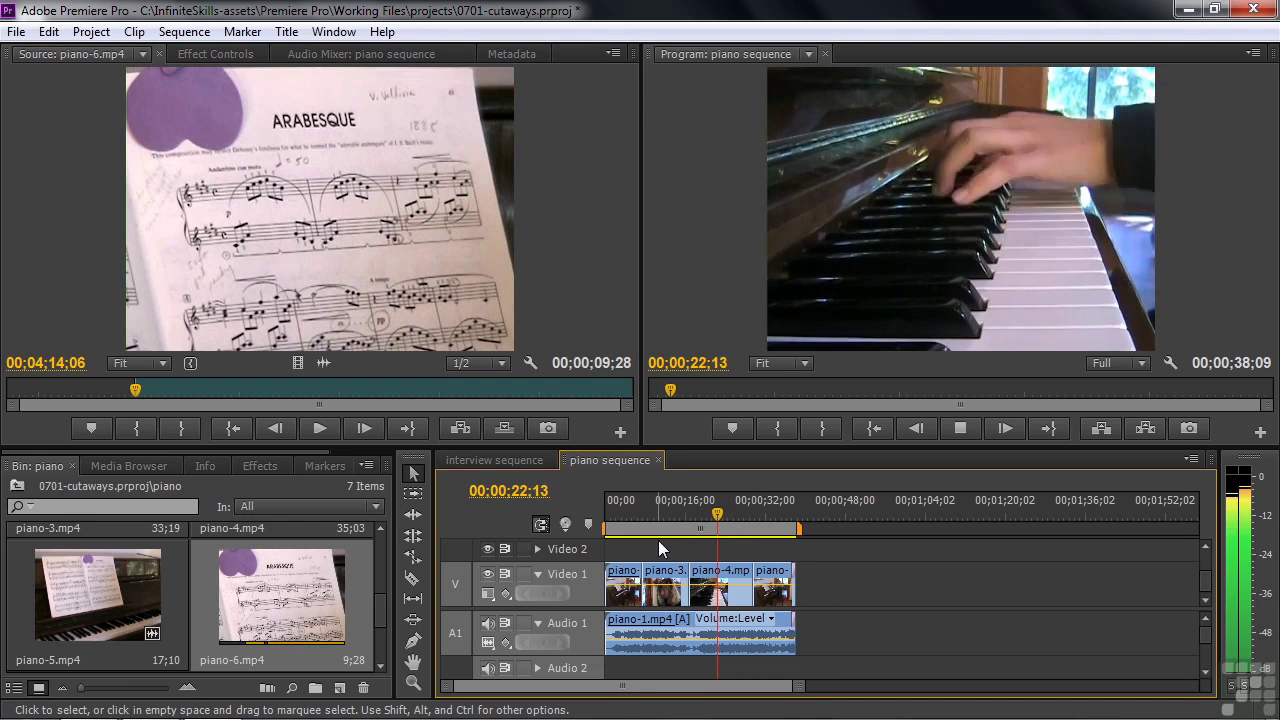
key(space)
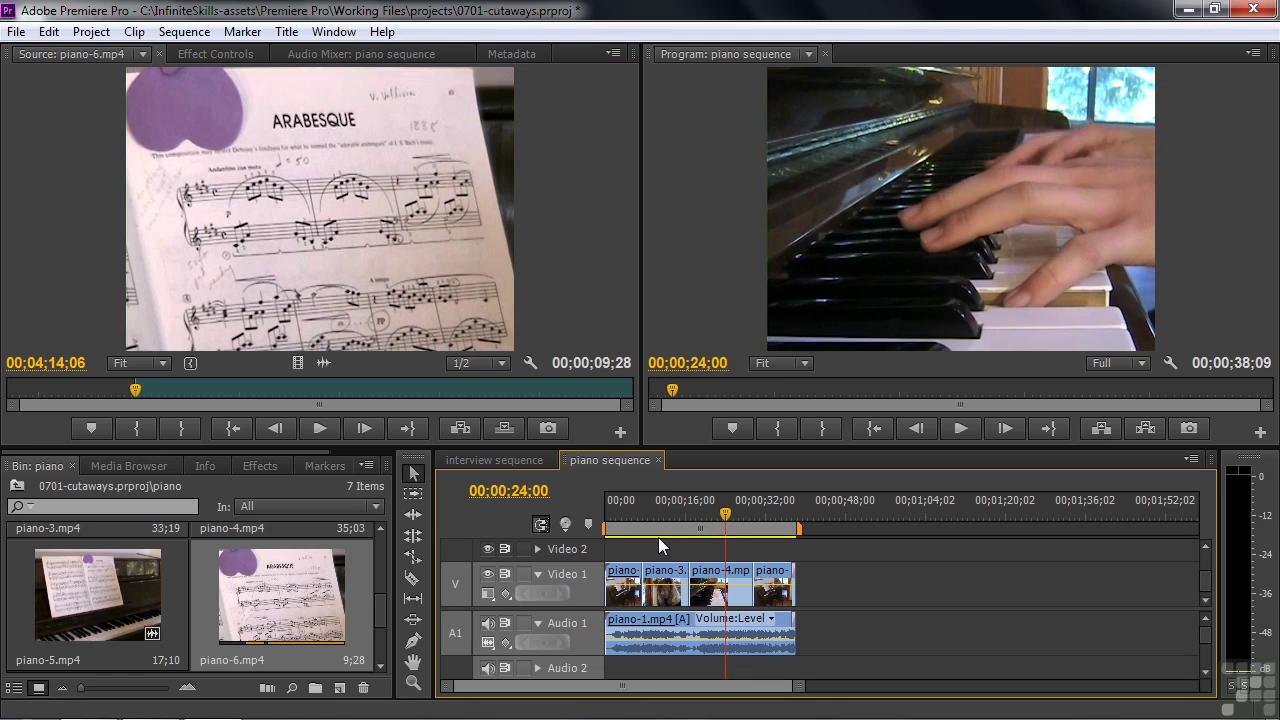
key(Left)
key(Left)
key(Left)
key(Left)
key(Left)
key(Left)
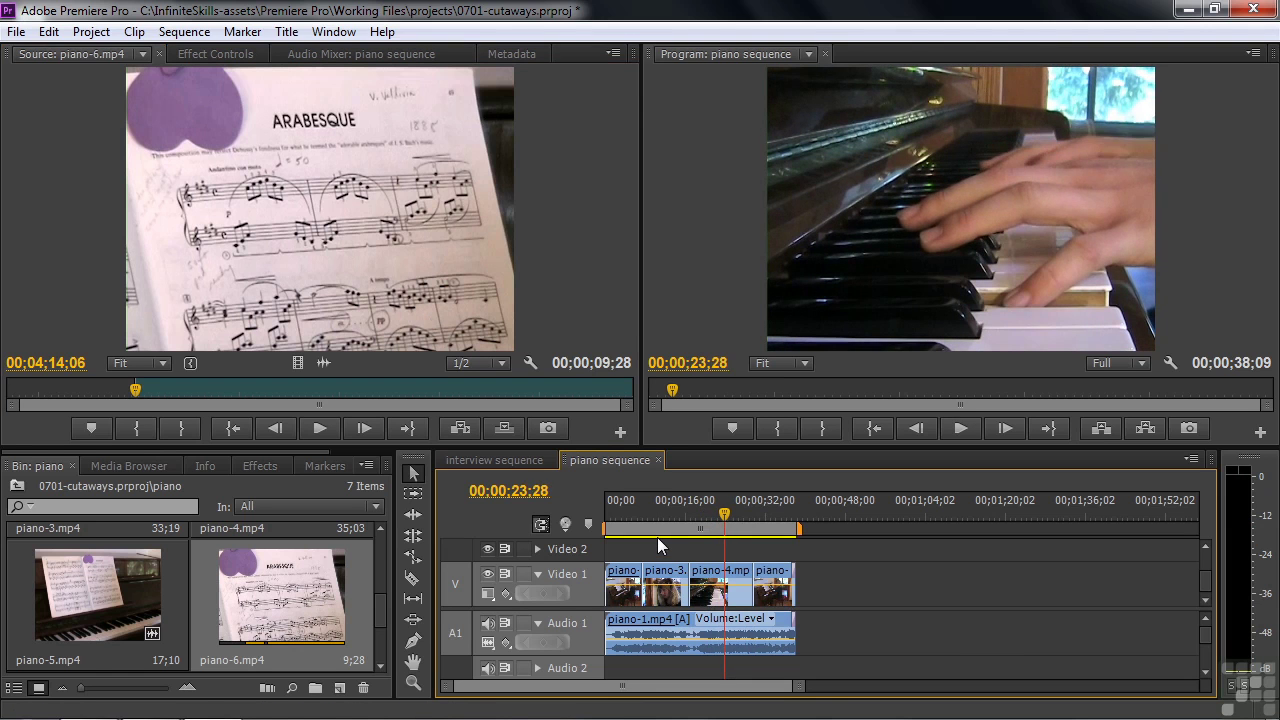
key(Left)
key(Left)
key(Left)
key(Left)
key(Left)
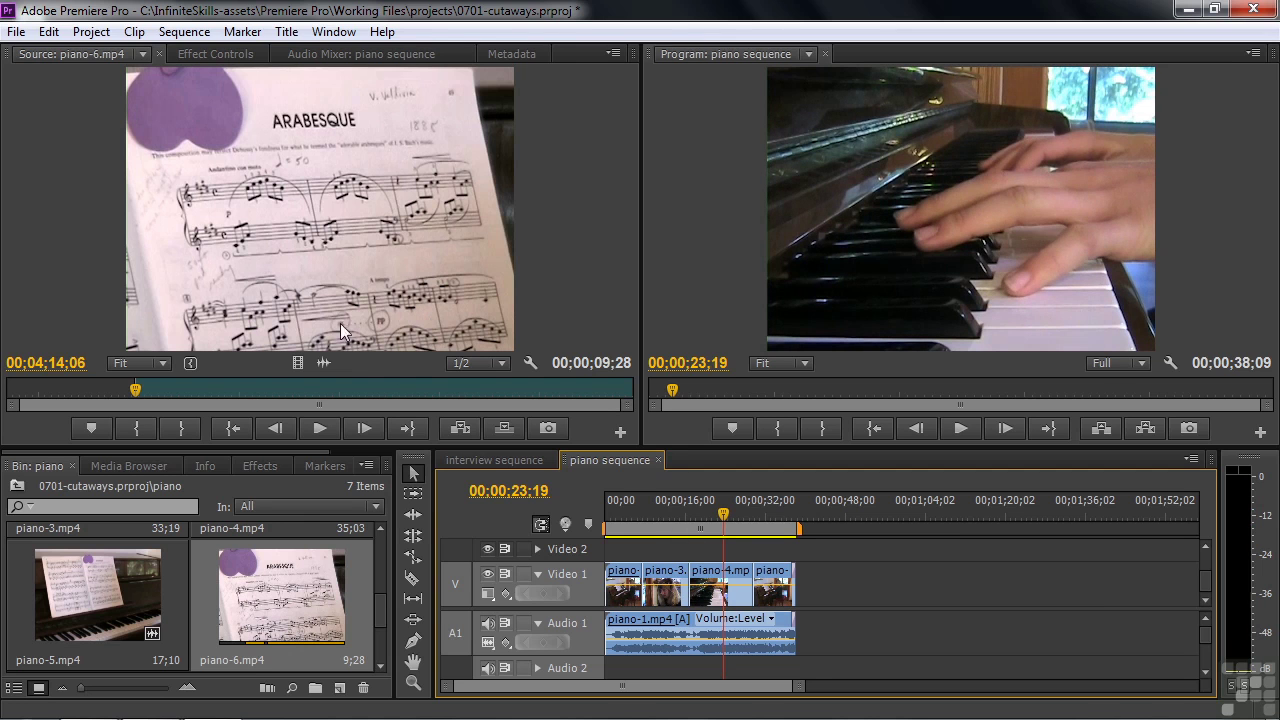
drag(297, 363, 745, 550)
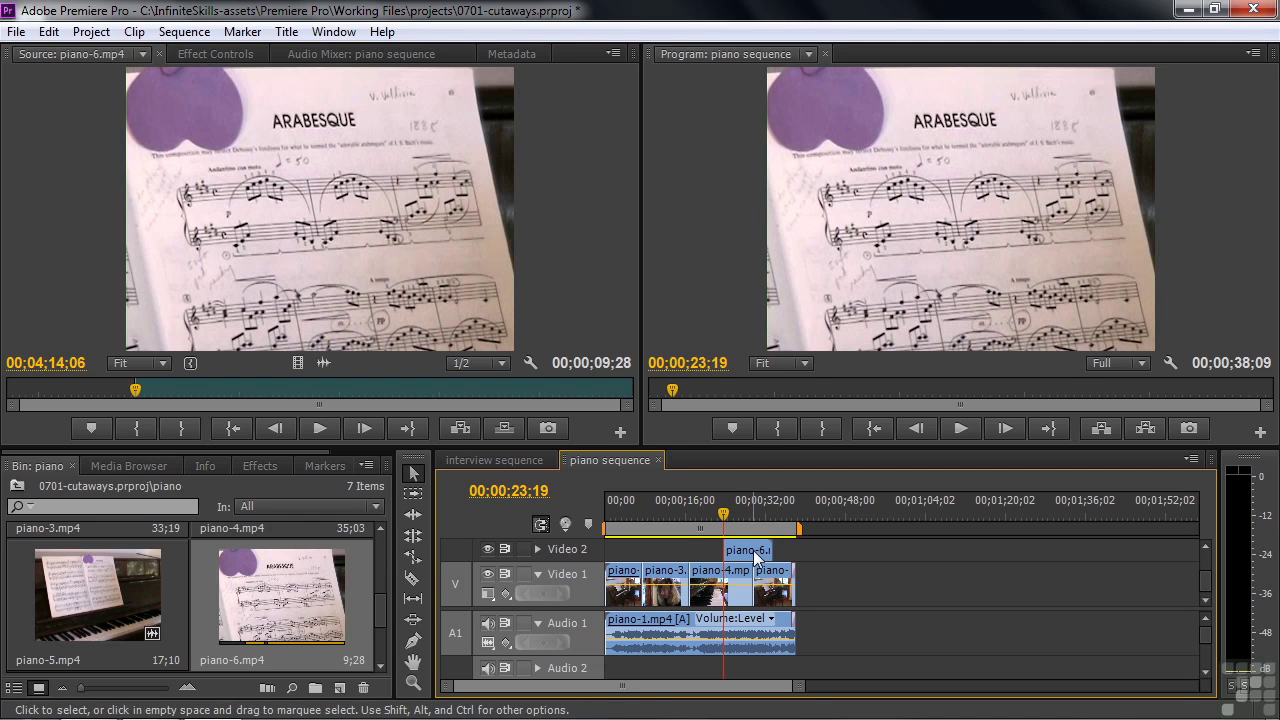
Trim the piano-6 cutaway to end at 00;00;29;22 and play it back from 00;00;20;17.
drag(781, 547, 767, 578)
drag(727, 516, 714, 527)
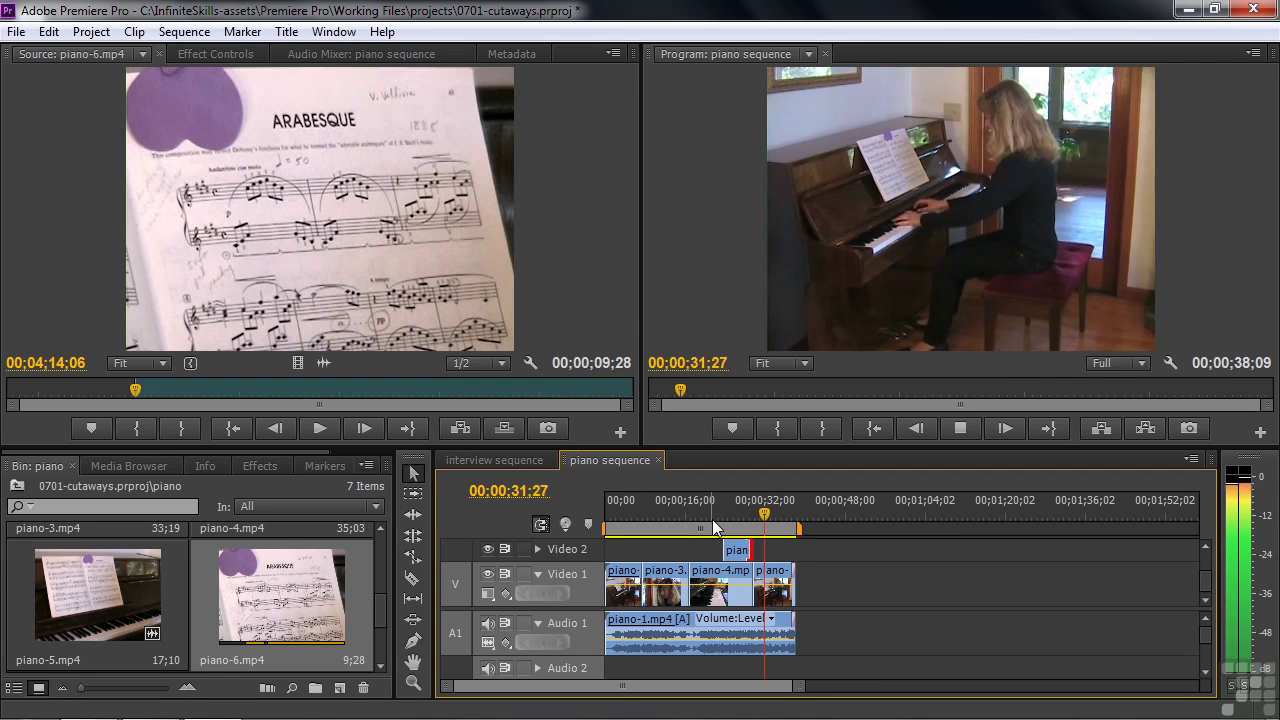
key(space)
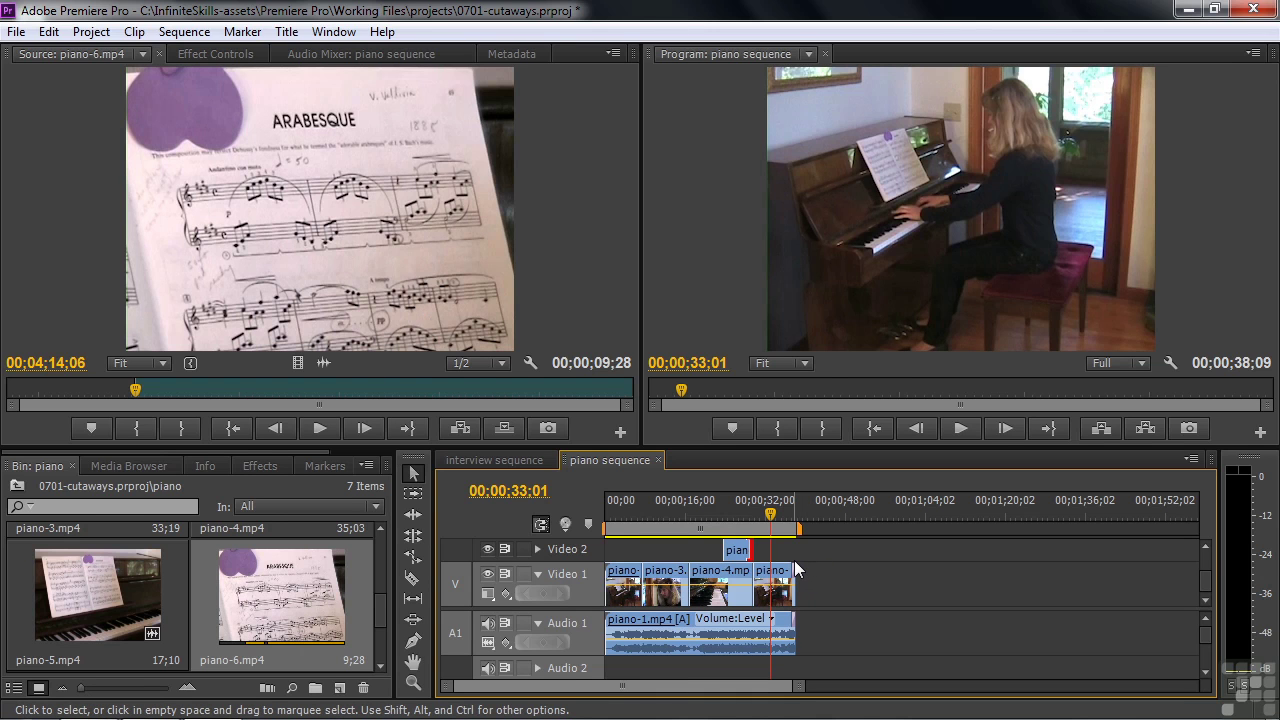
key(equal)
key(equal)
key(equal)
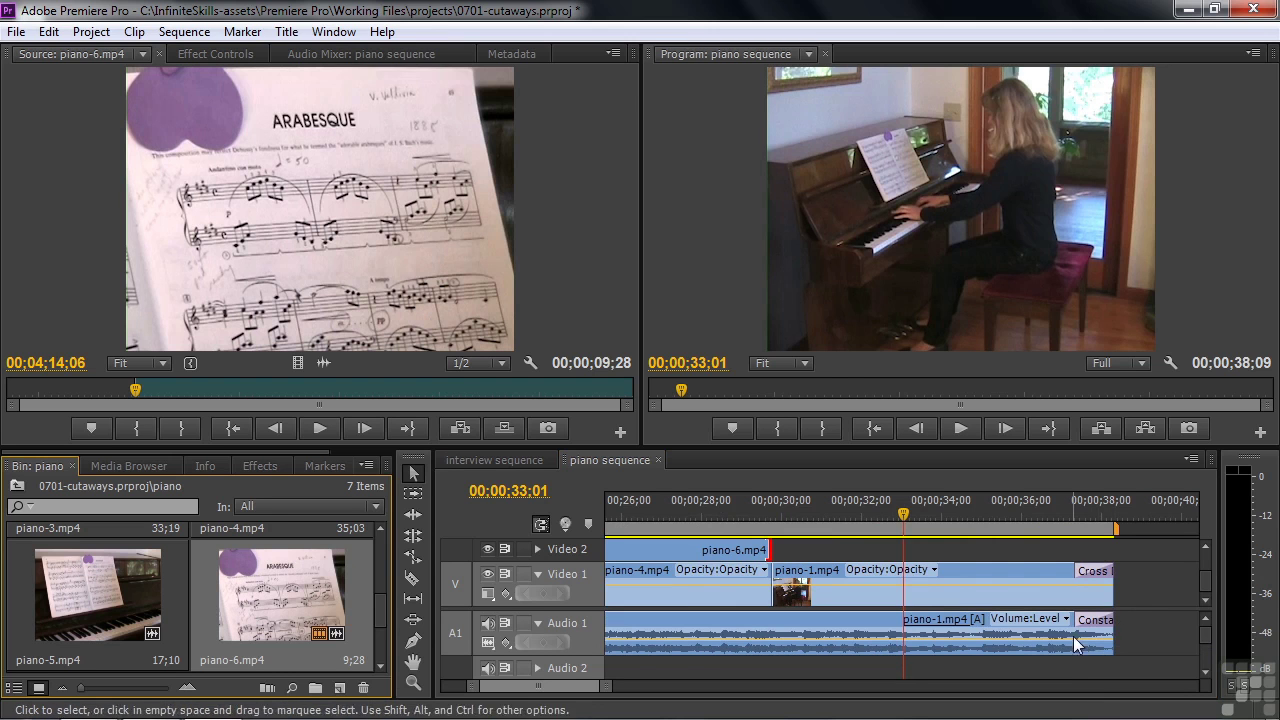
key(space)
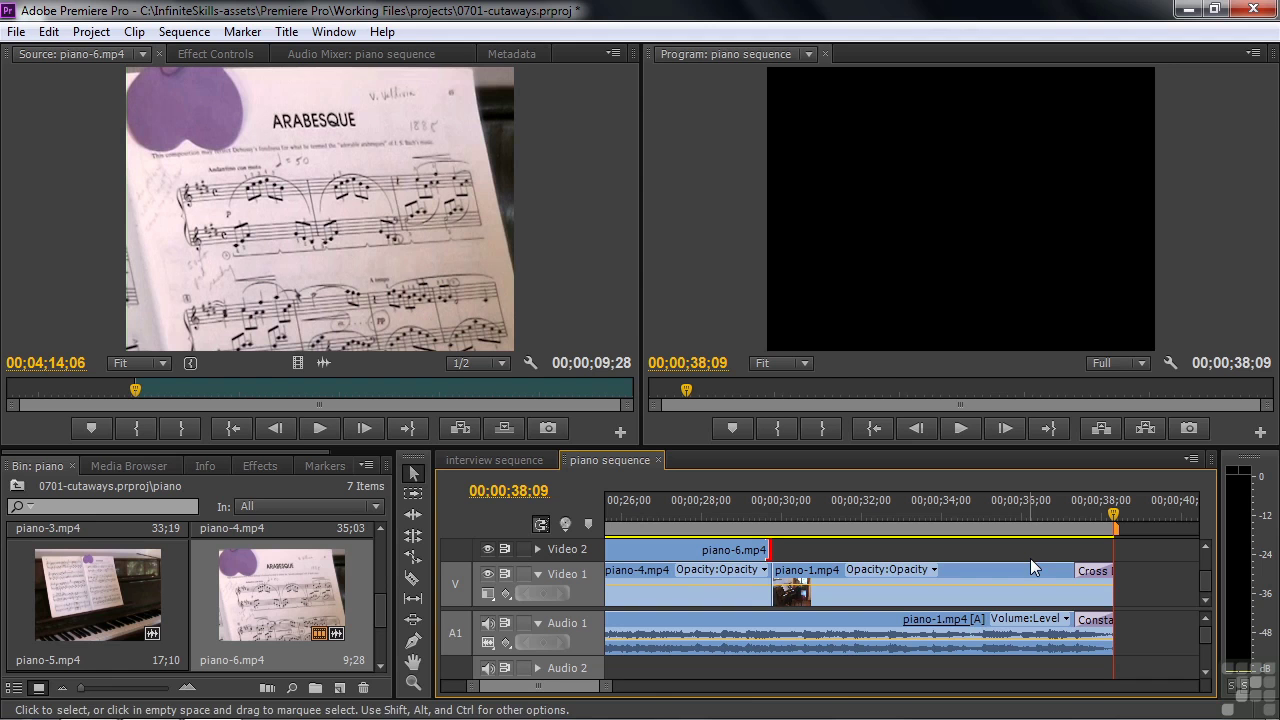
scroll(562, 694, up, 1)
scroll(562, 694, up, 5)
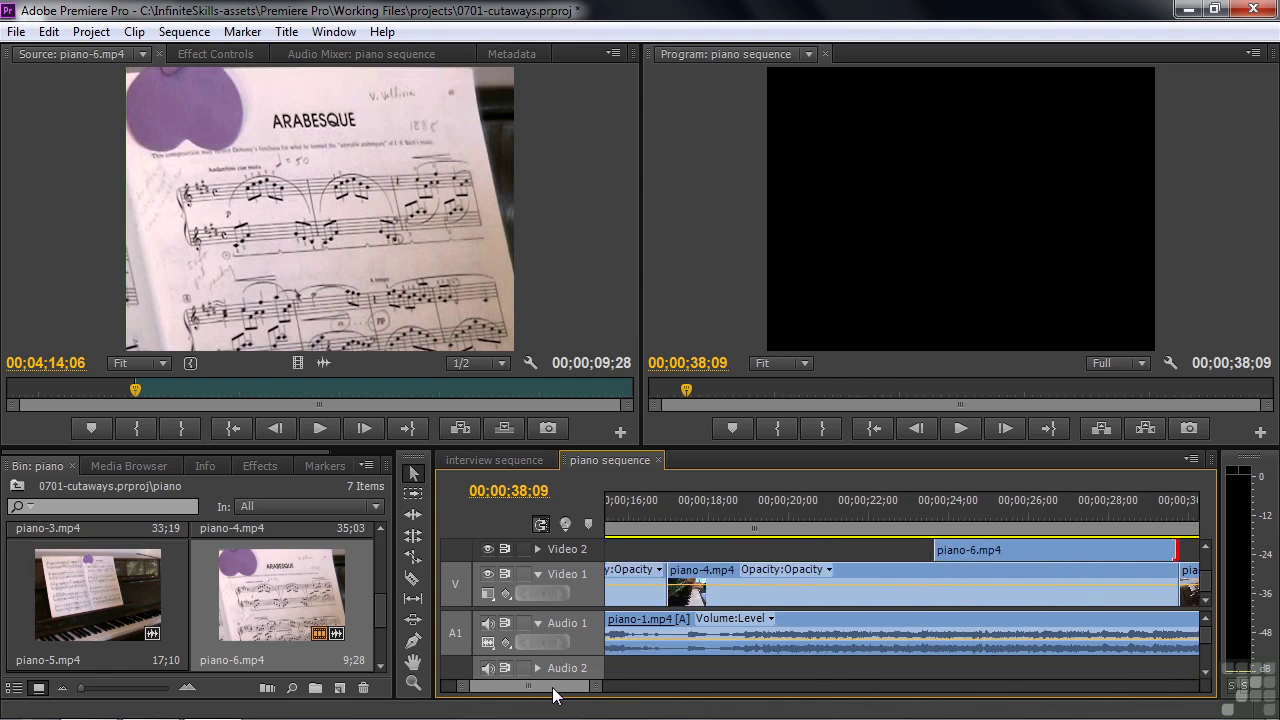